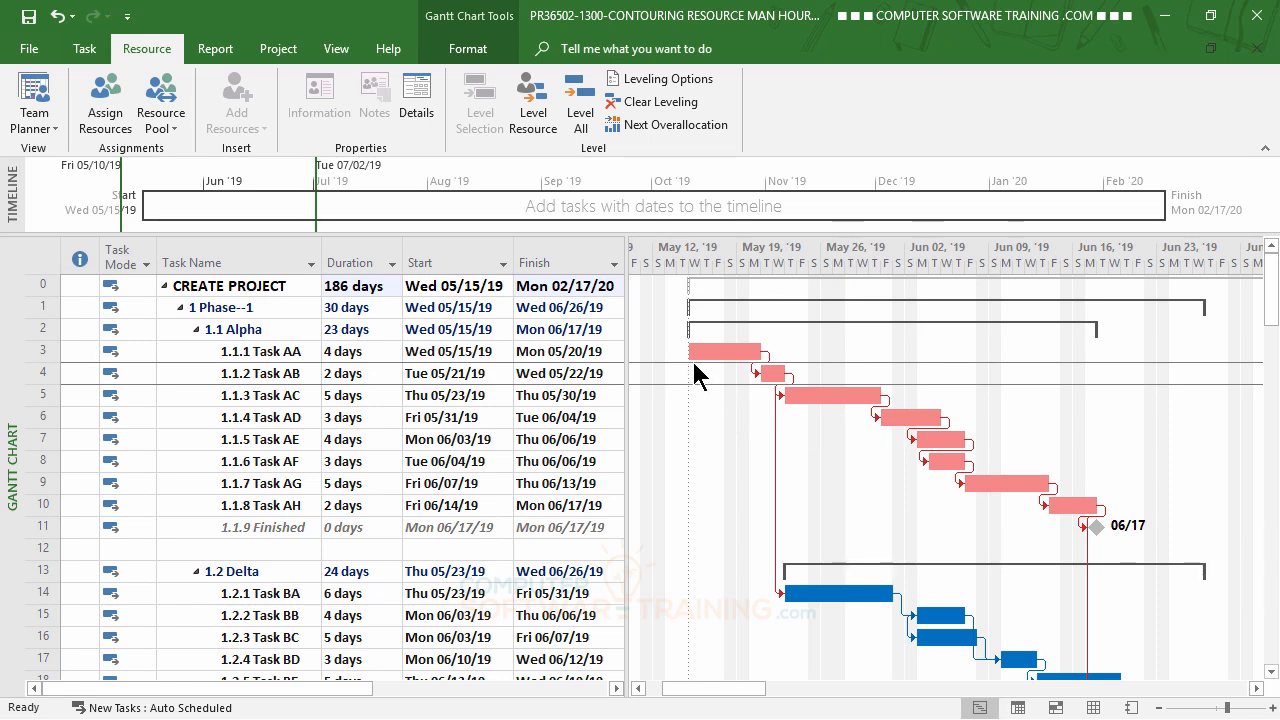
Assign the resource HR-Clutch Cargo to Task AA, with the resource list's available-to-work filter turned off.
mouse_move(718, 354)
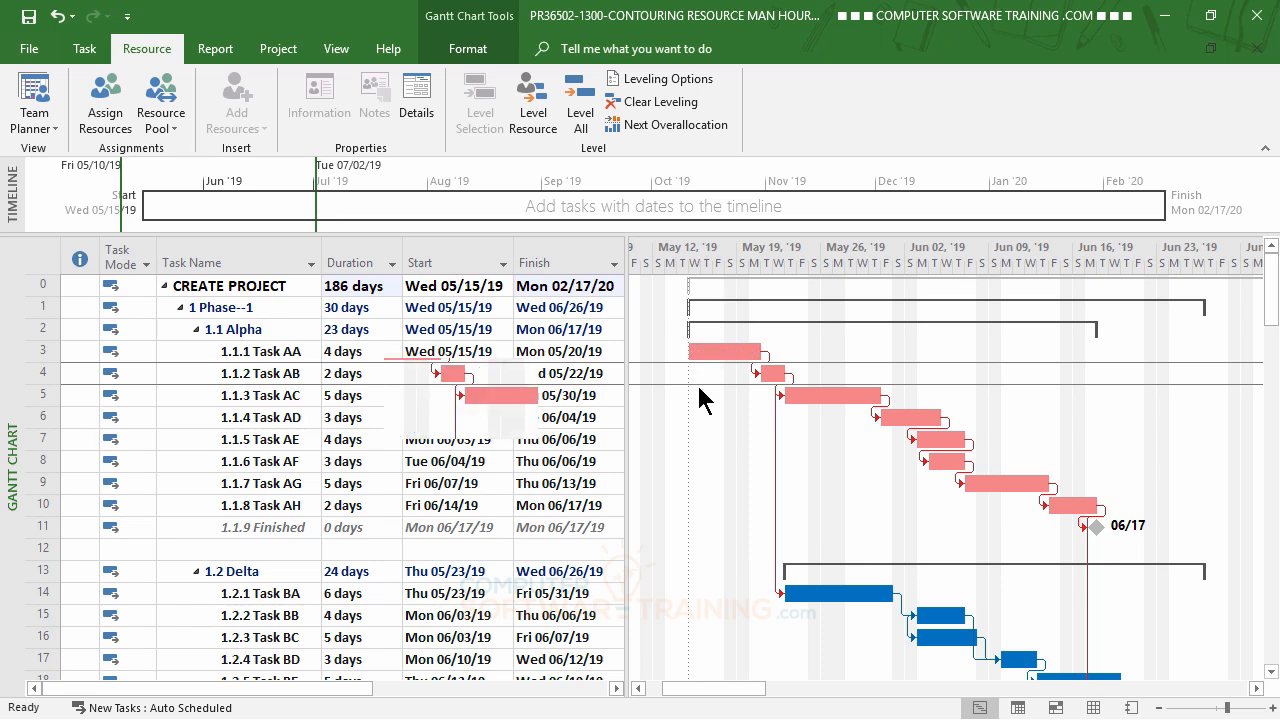
left_click(453, 547)
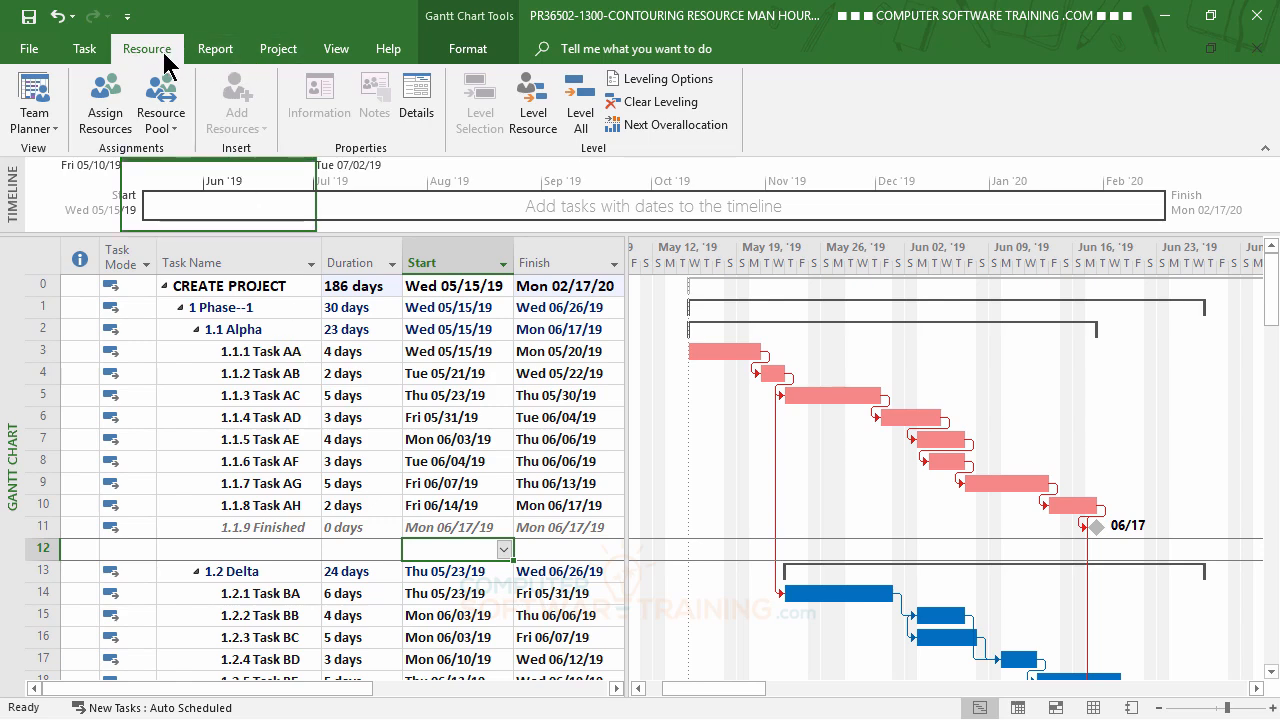
left_click(117, 103)
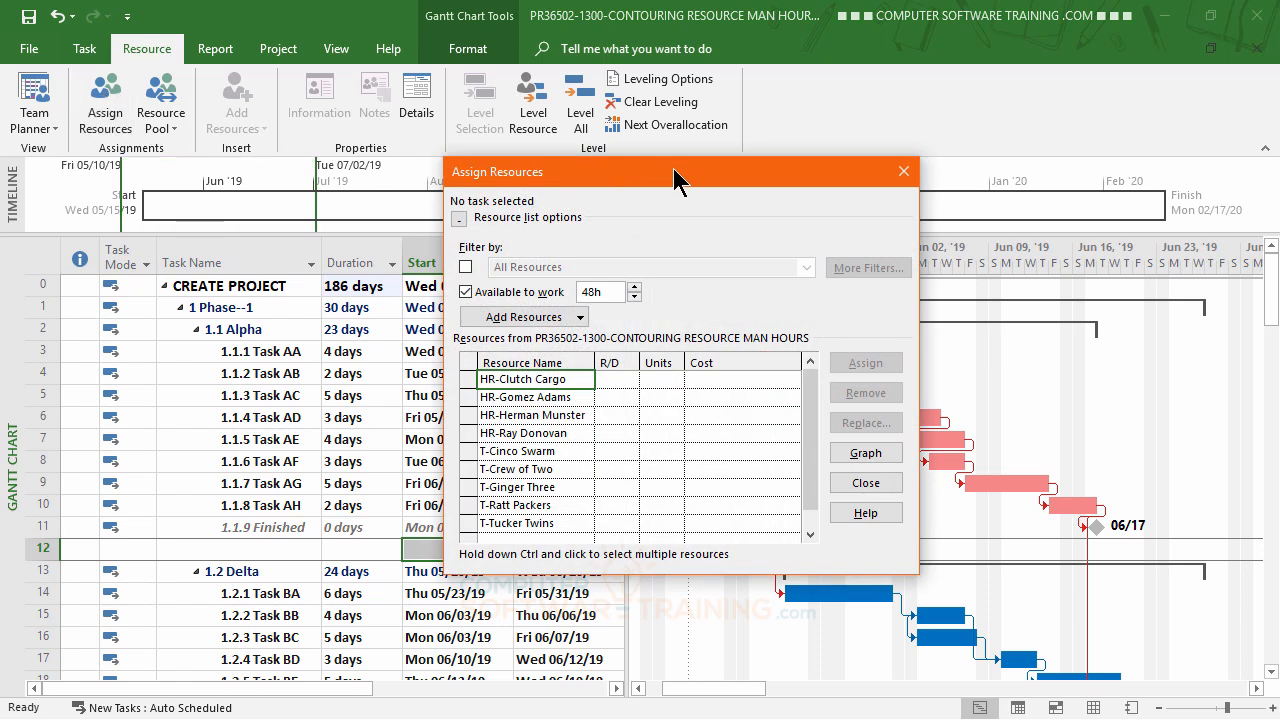
left_click_drag(675, 177, 1050, 26)
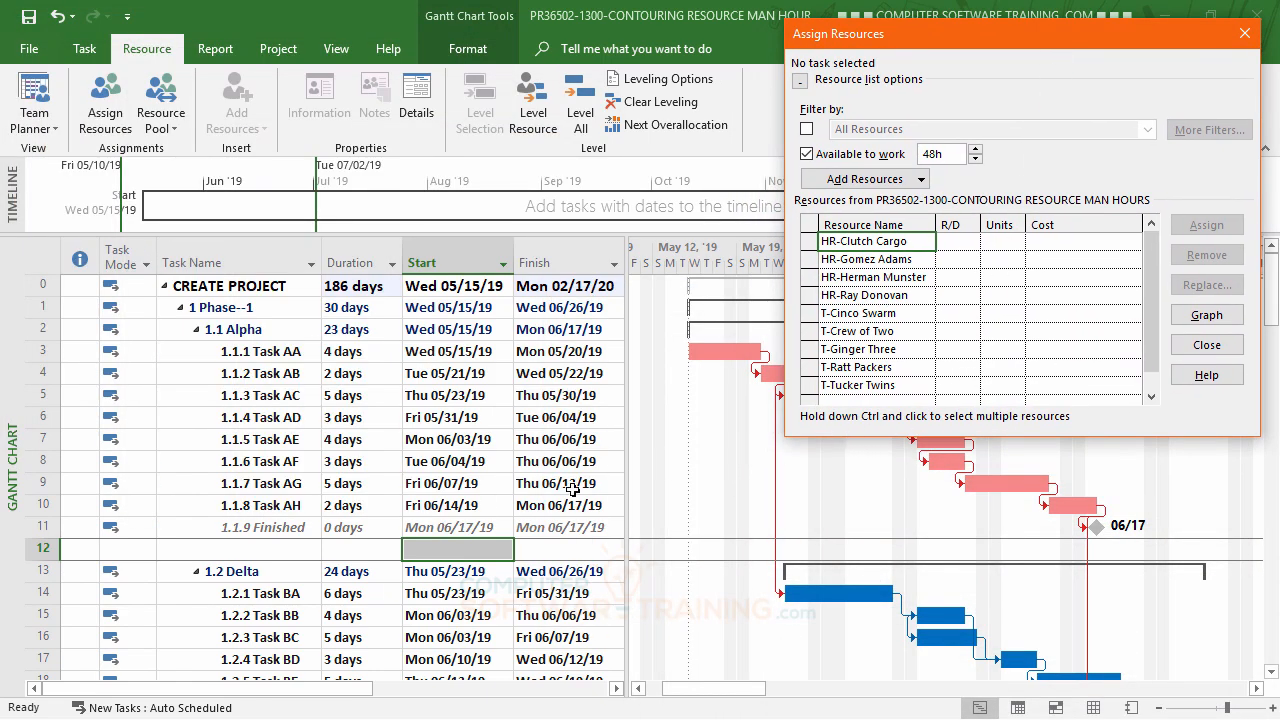
left_click(262, 352)
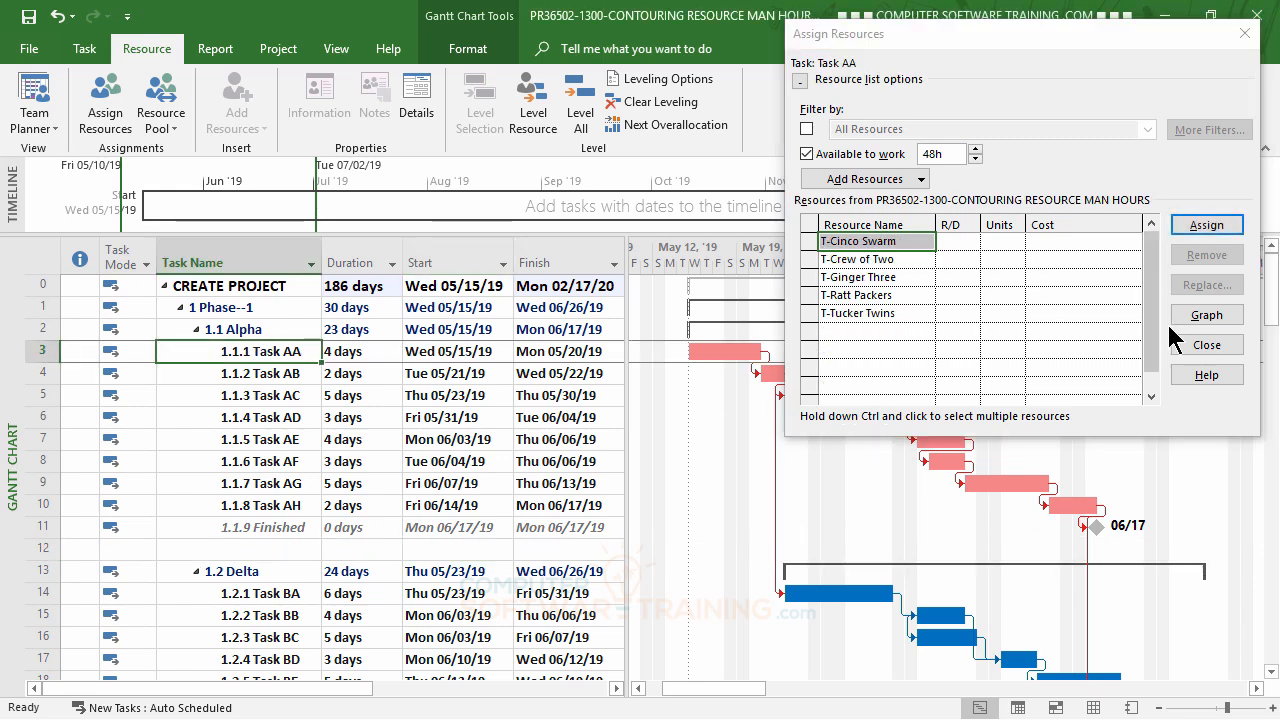
left_click(807, 153)
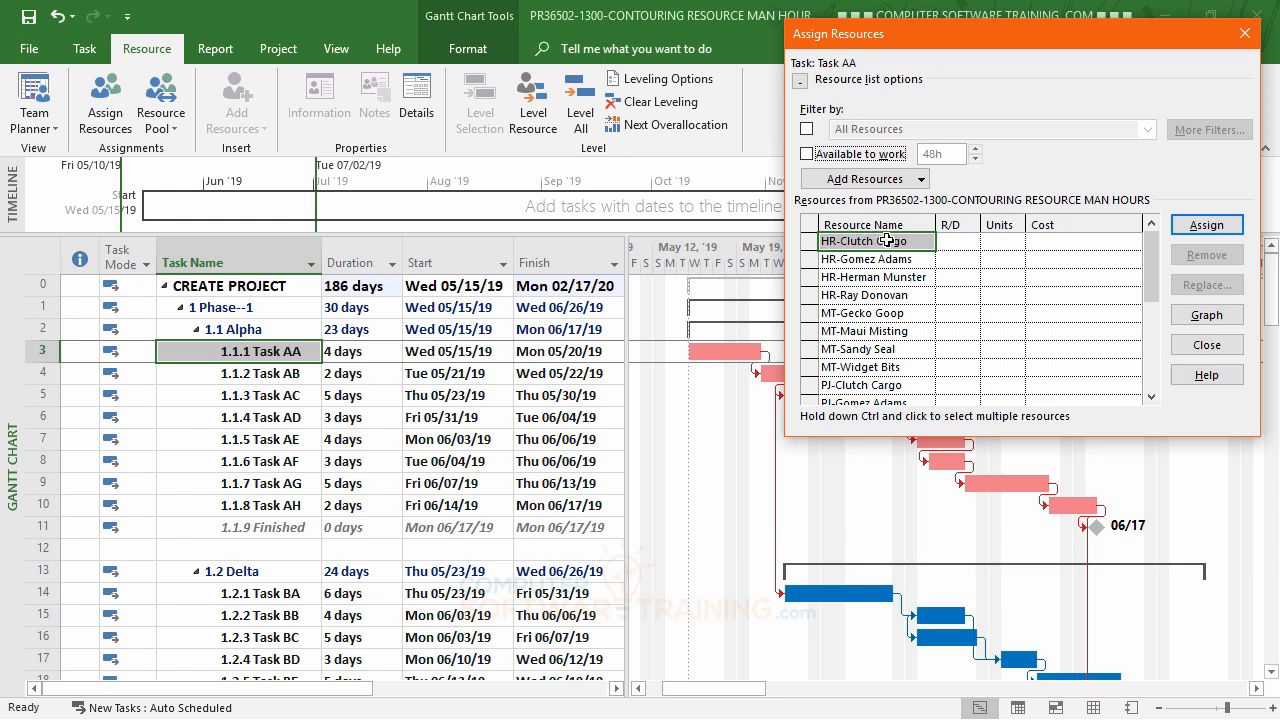
left_click(1210, 228)
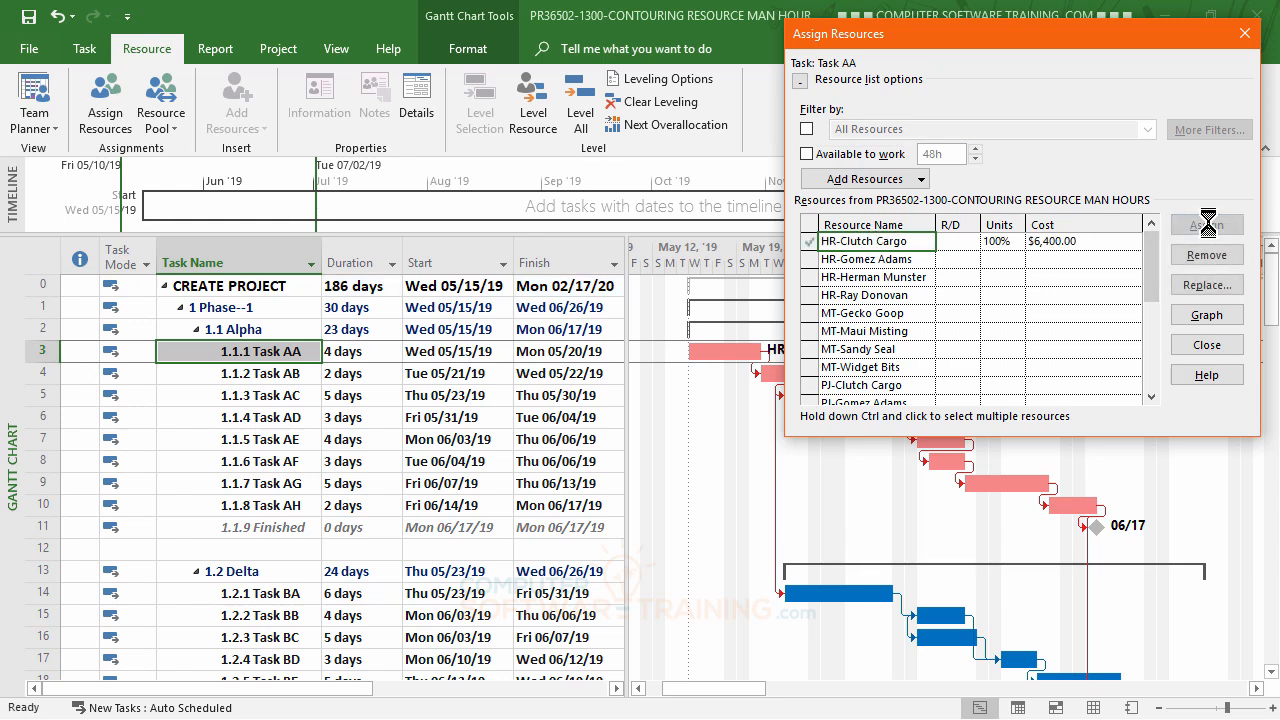
left_click(1175, 588)
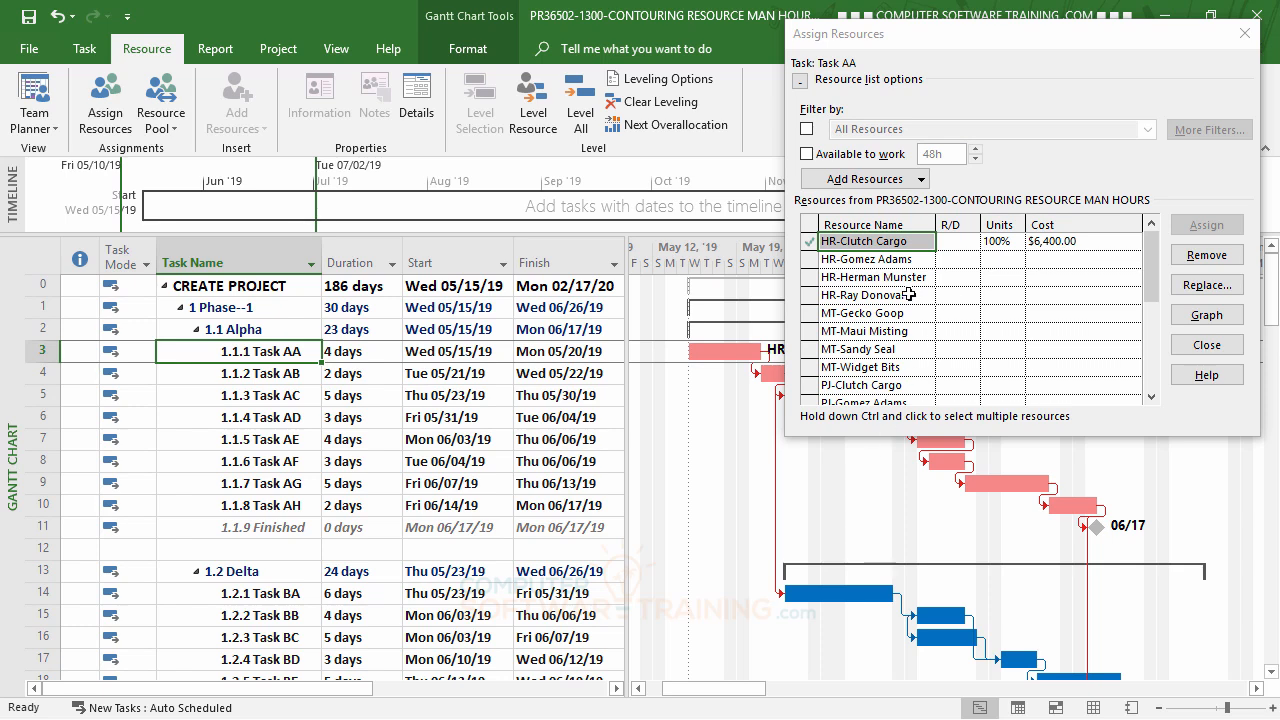
Add HR-Herman Munster as a second resource on Task AA and finish assigning resources.
left_click(866, 277)
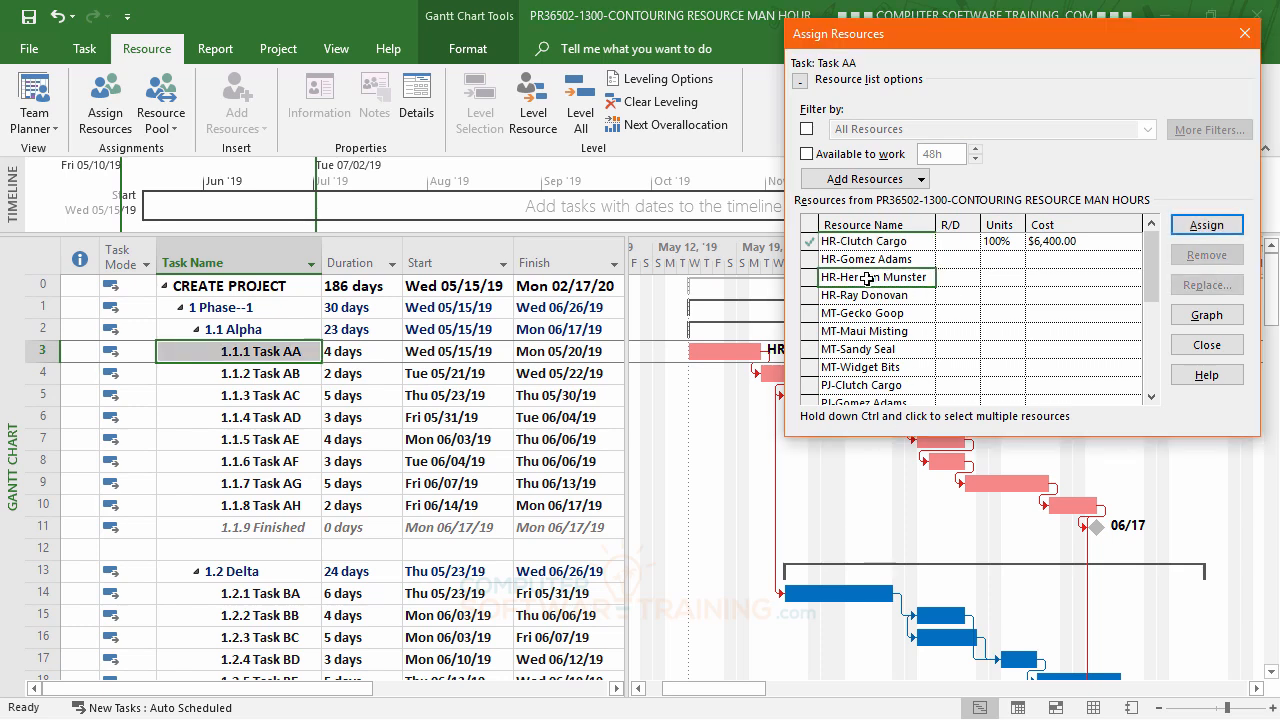
left_click(1206, 226)
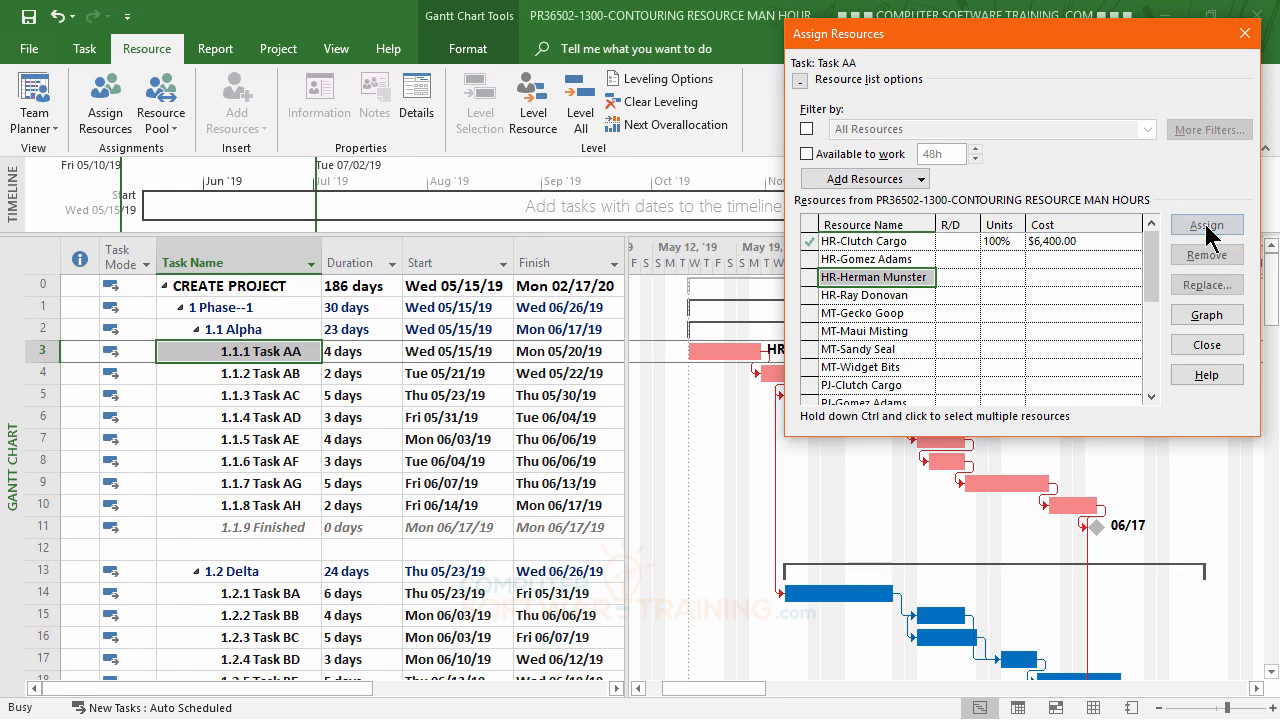
left_click(1206, 341)
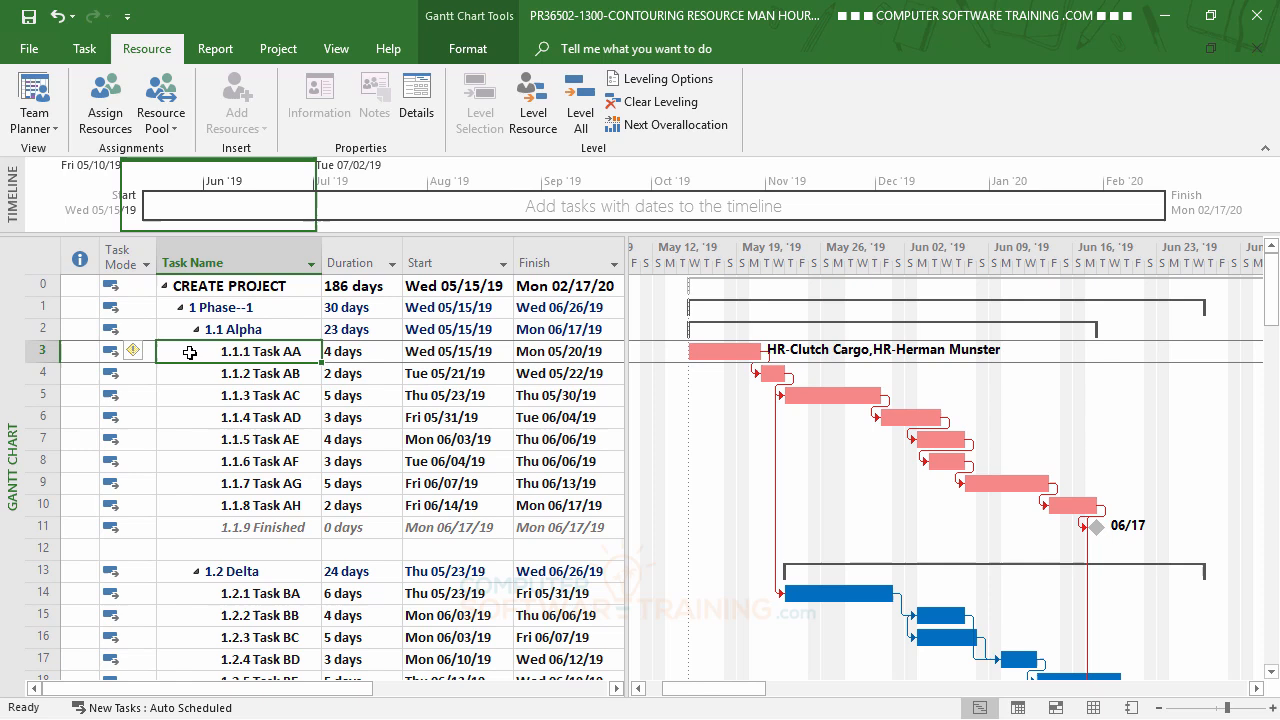
Resolve Task AA's added-resource choice by increasing the amount of work but keeping the same duration.
left_click(134, 350)
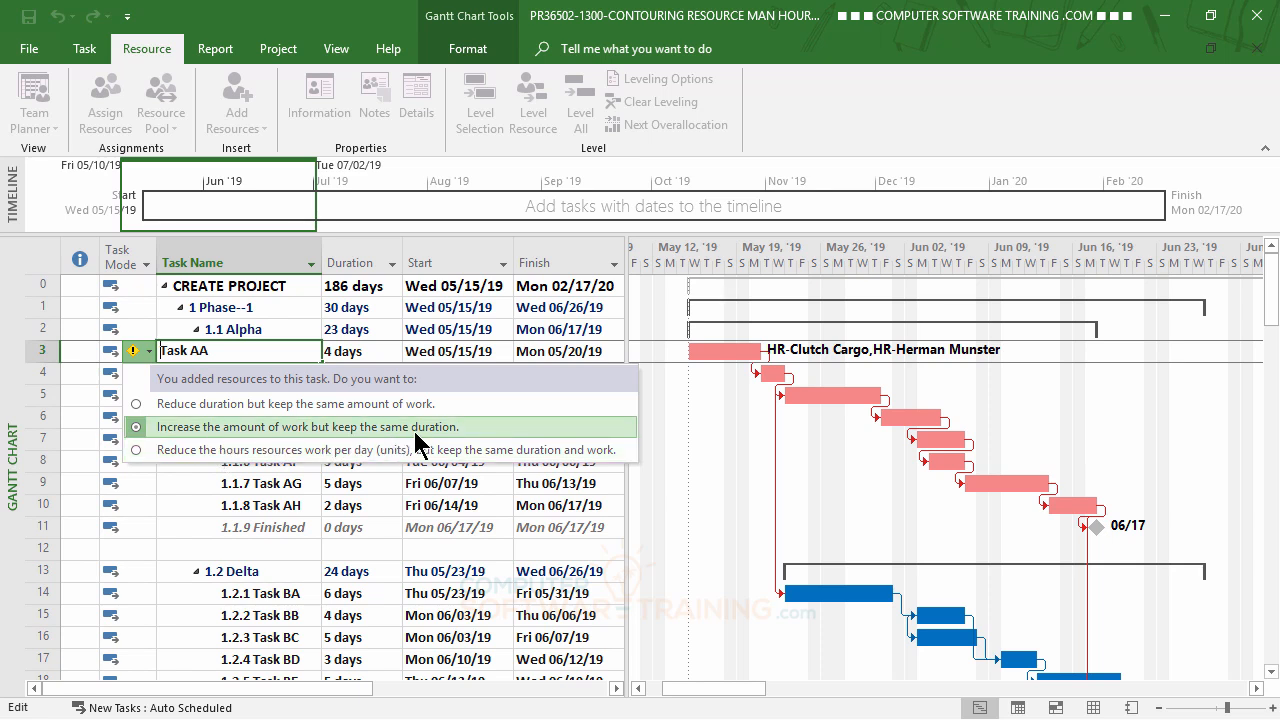
left_click(332, 440)
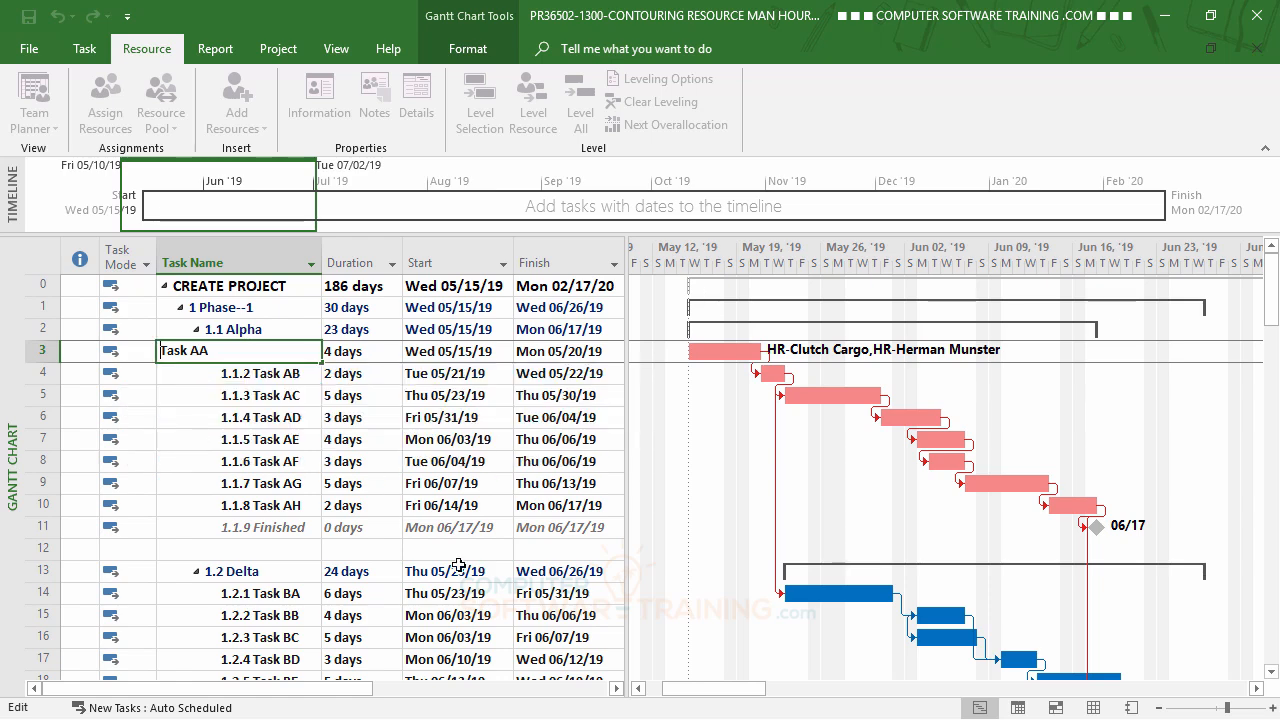
left_click(287, 439)
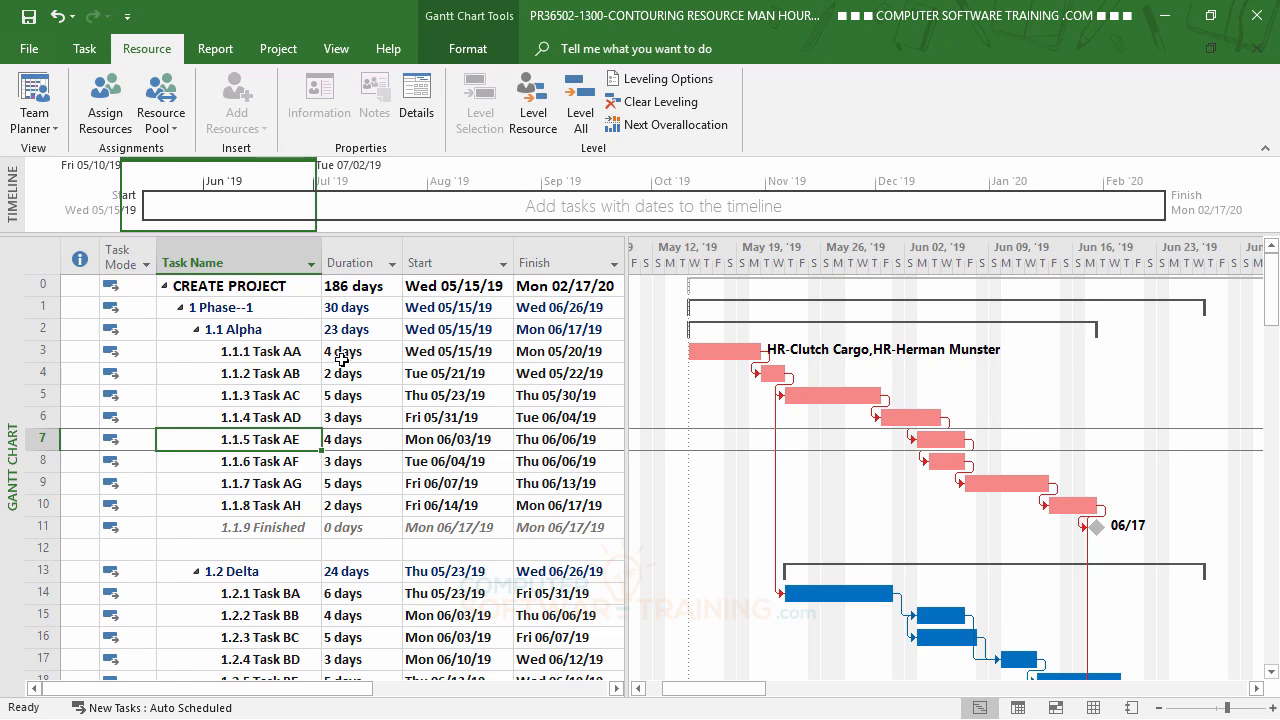
Show Resource Usage for Task AA in a split details view below the Gantt chart.
left_click(245, 352)
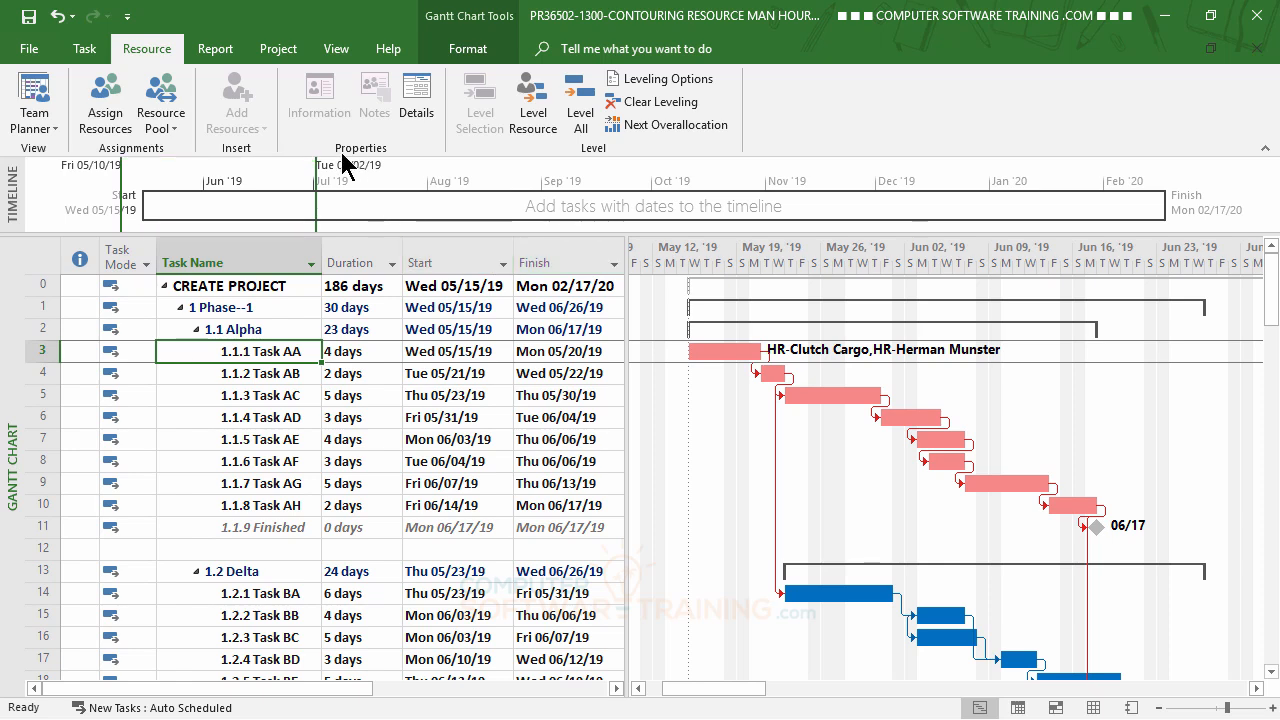
left_click(337, 50)
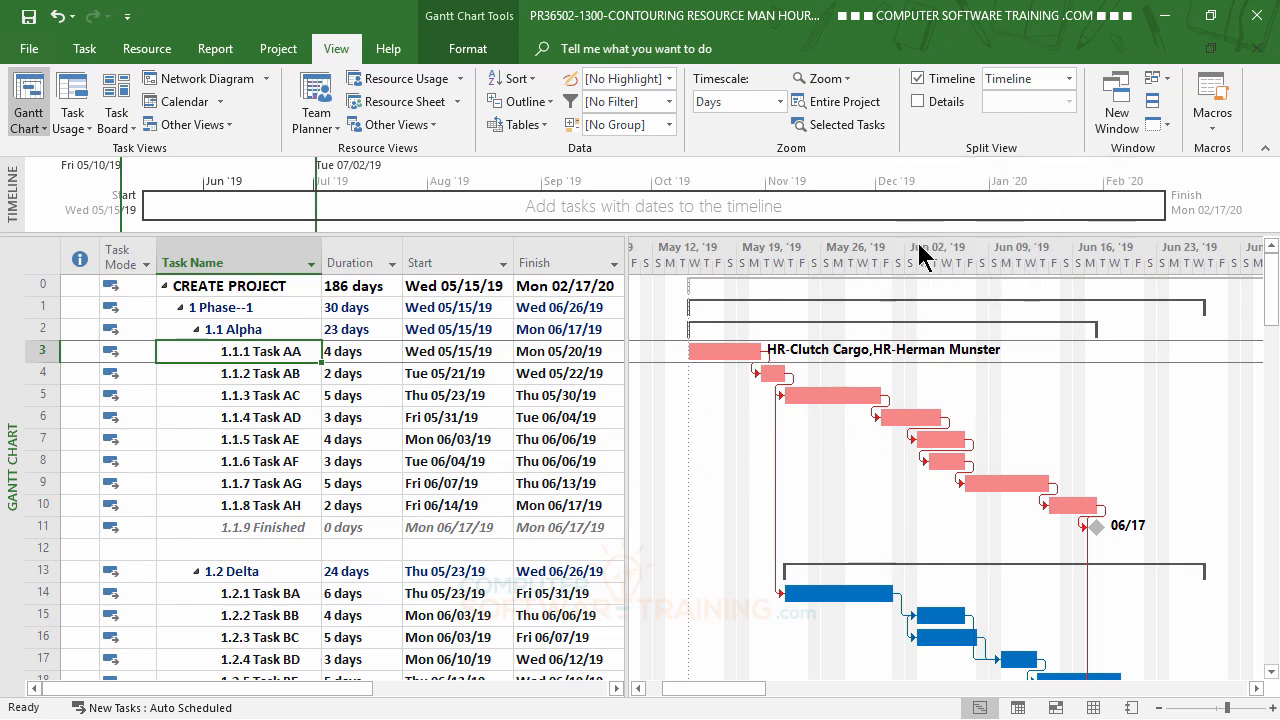
left_click(917, 101)
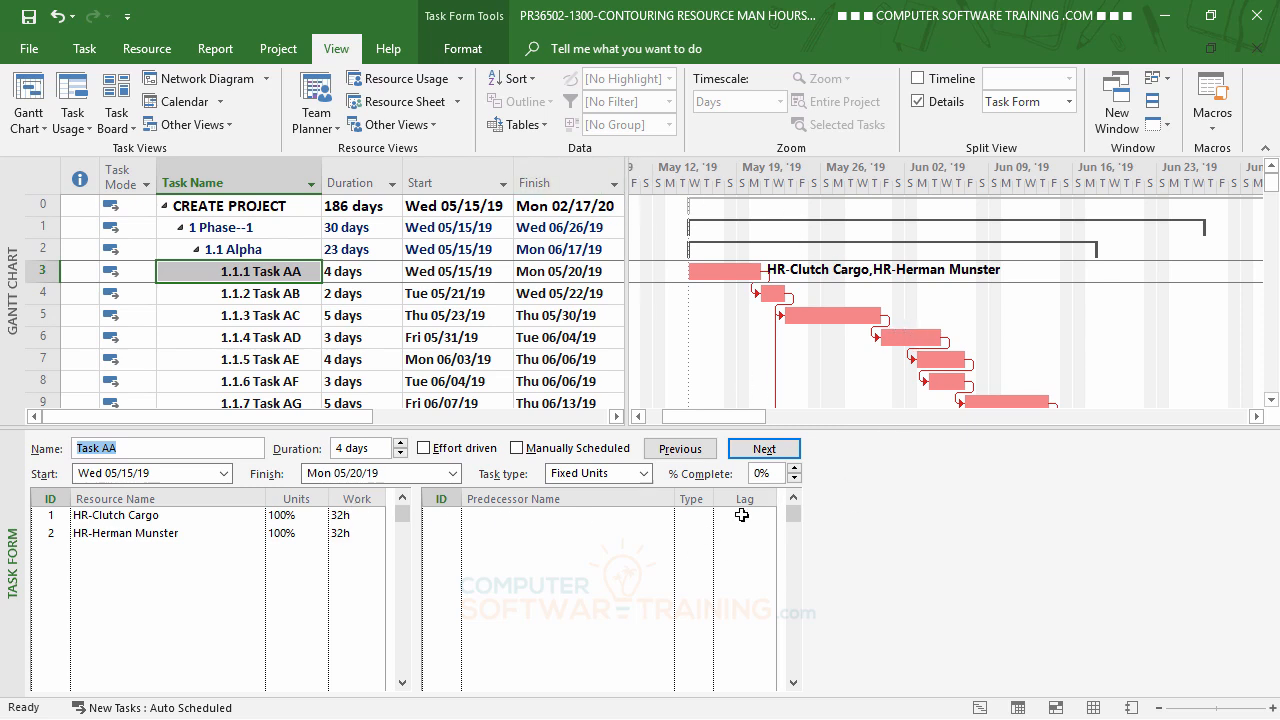
left_click(1069, 101)
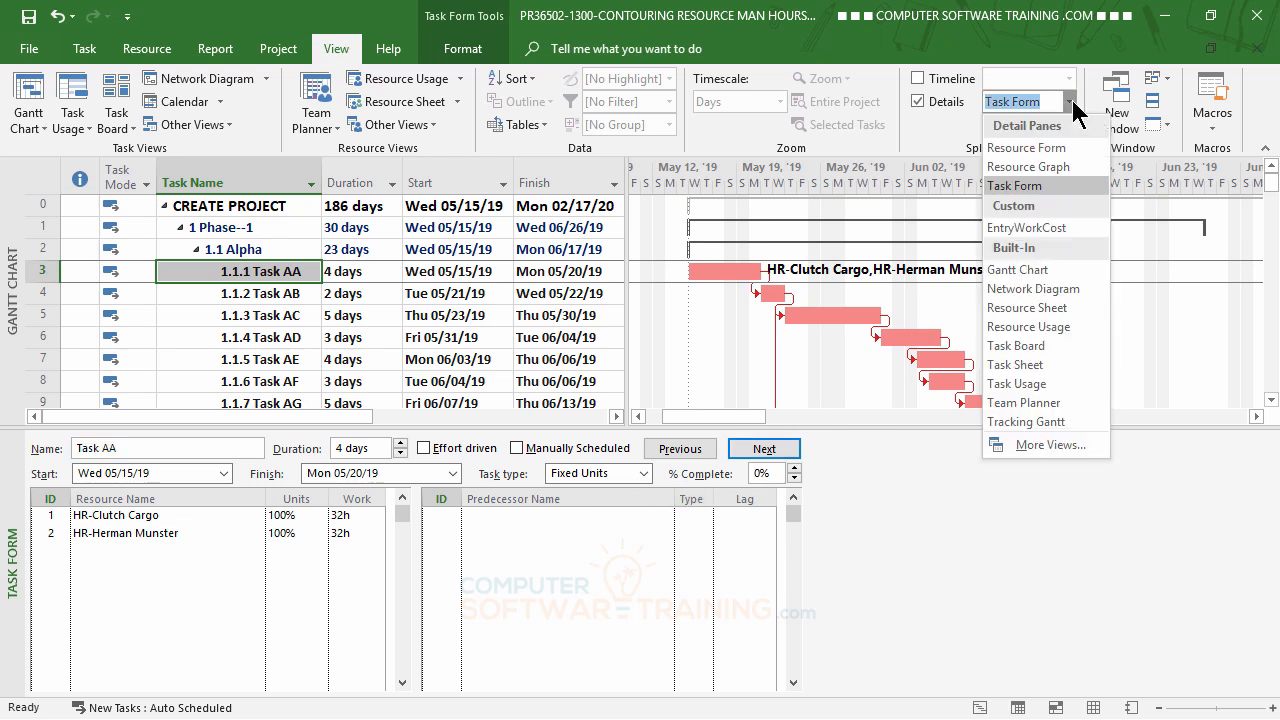
left_click(1040, 335)
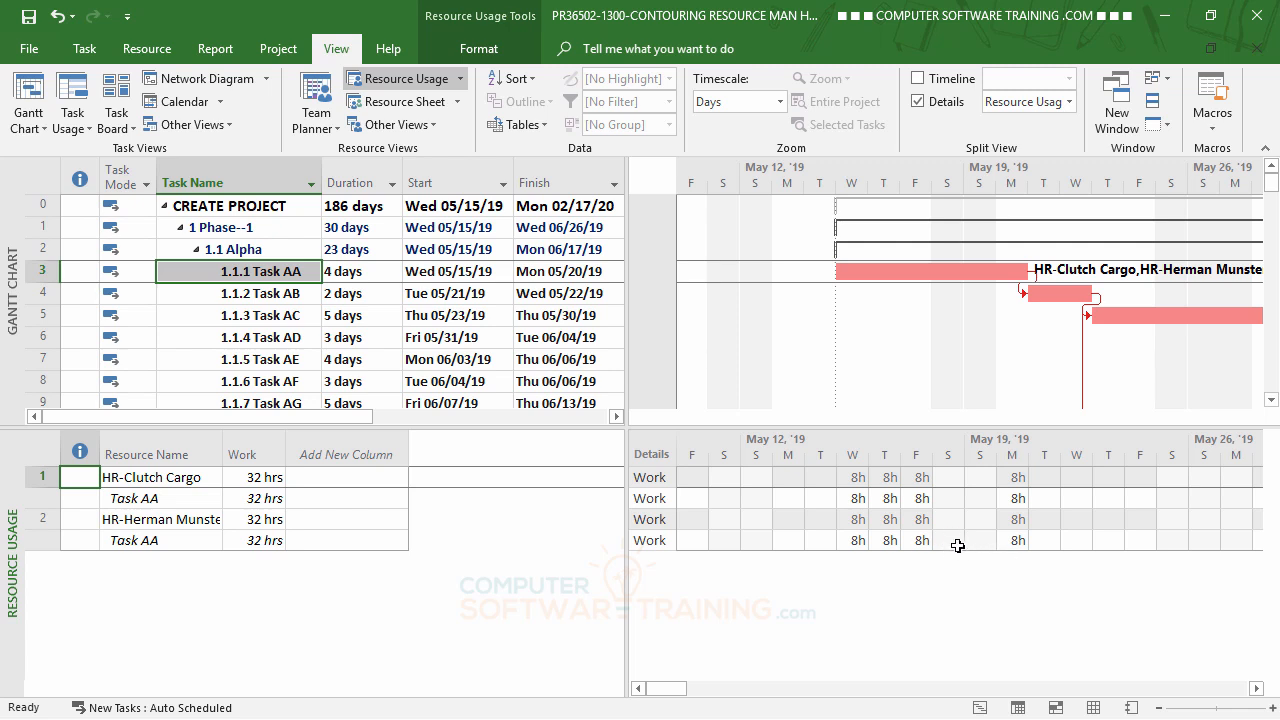
Set HR-Clutch Cargo's daily Task AA work to 2, 3, 1 and 5 hours for May 15, 16, 17 and 20.
left_click(857, 498)
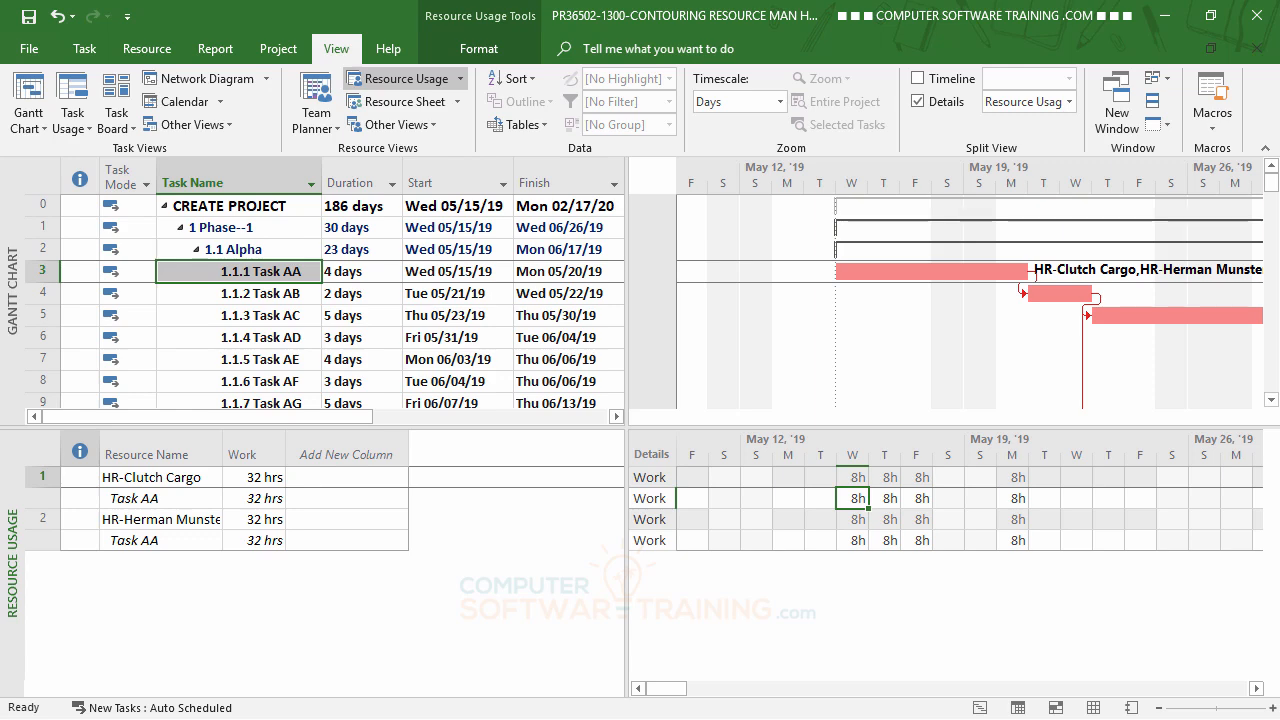
type("2")
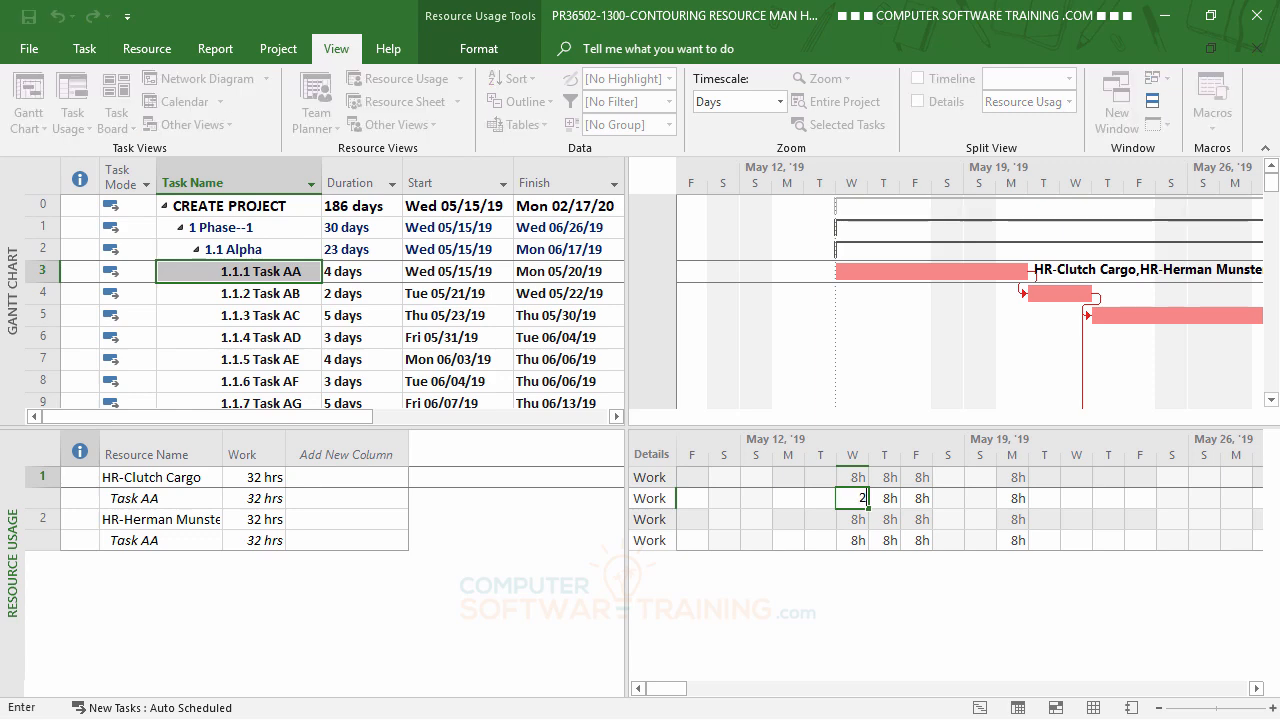
key("Tab")
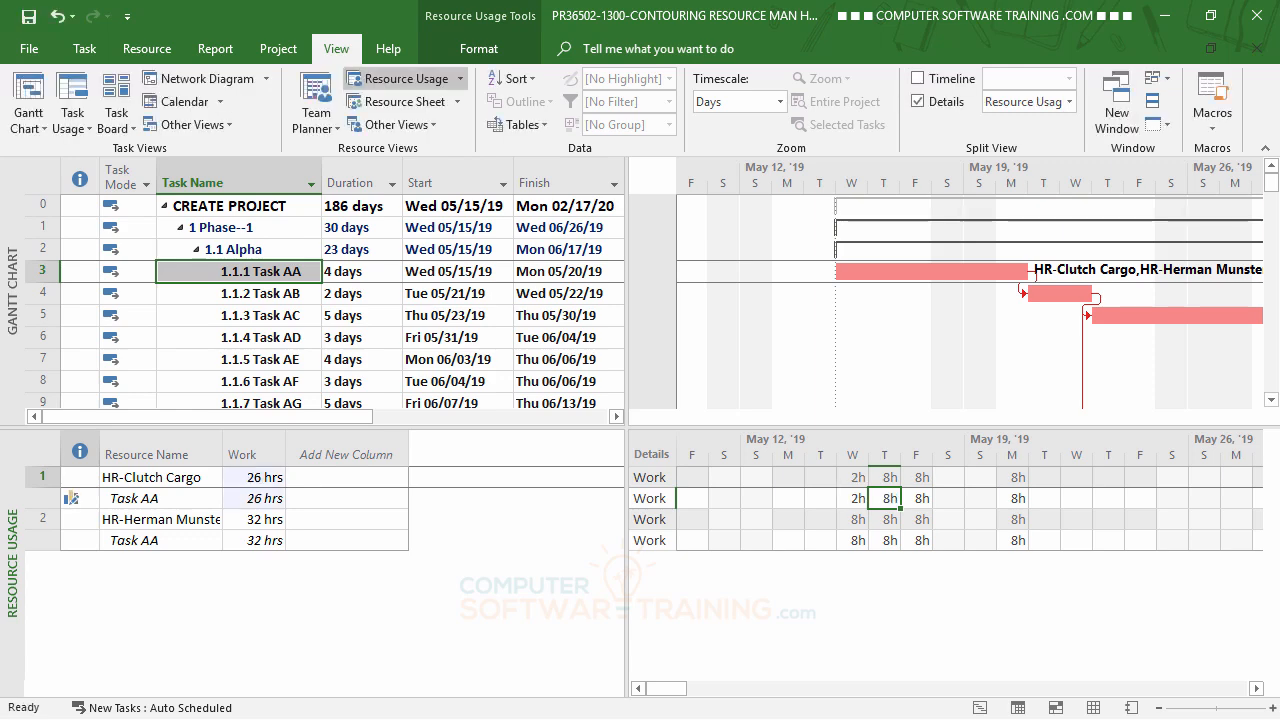
type("3")
key("Tab")
type("1")
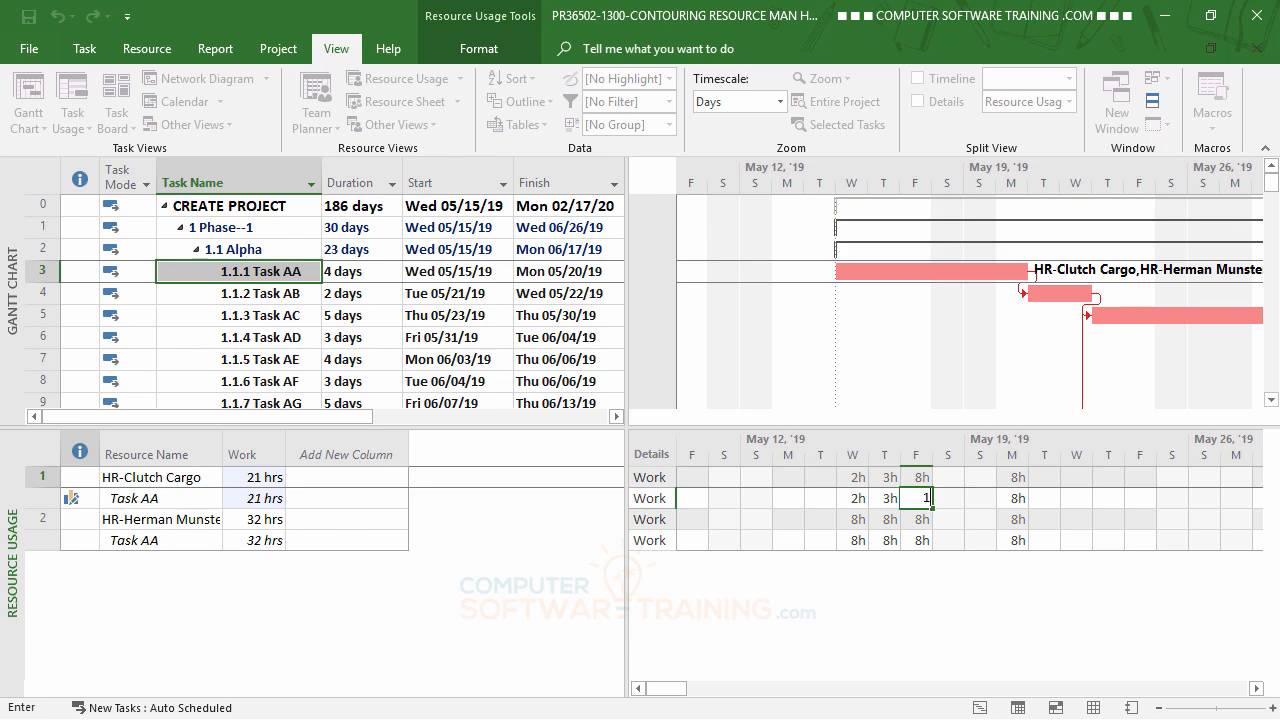
key("Tab")
key("Tab")
key("Tab")
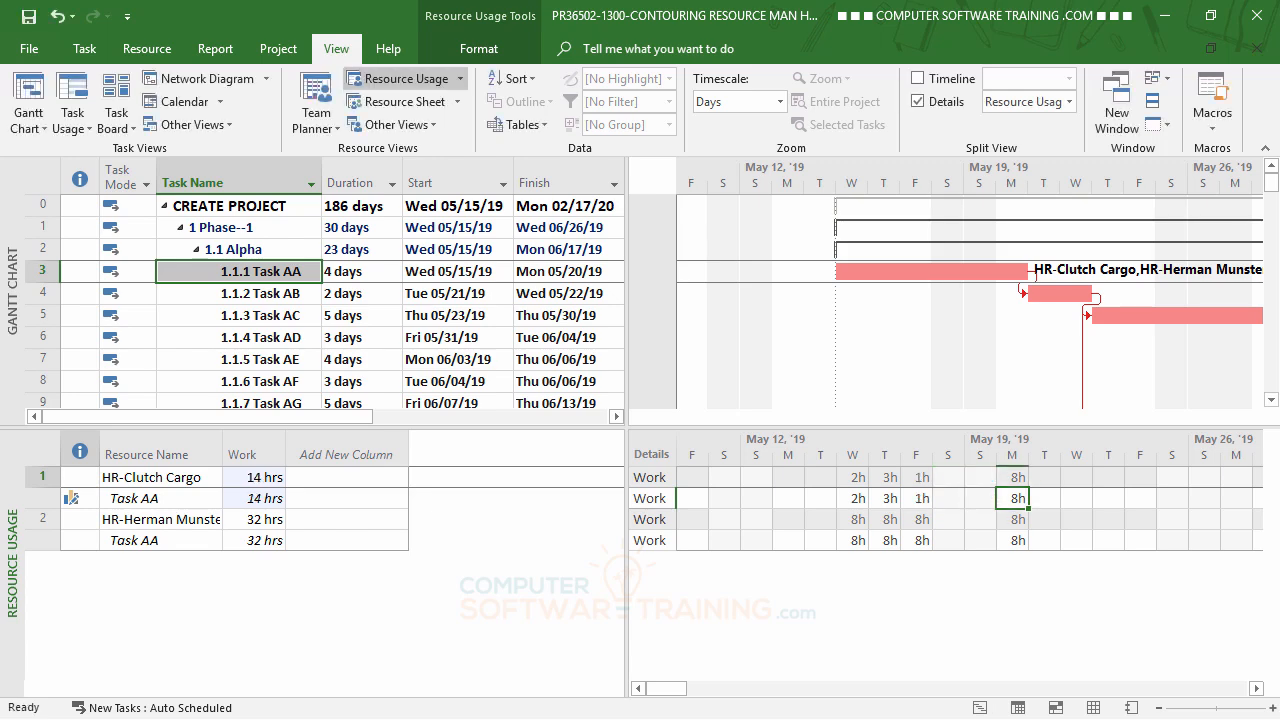
type("5")
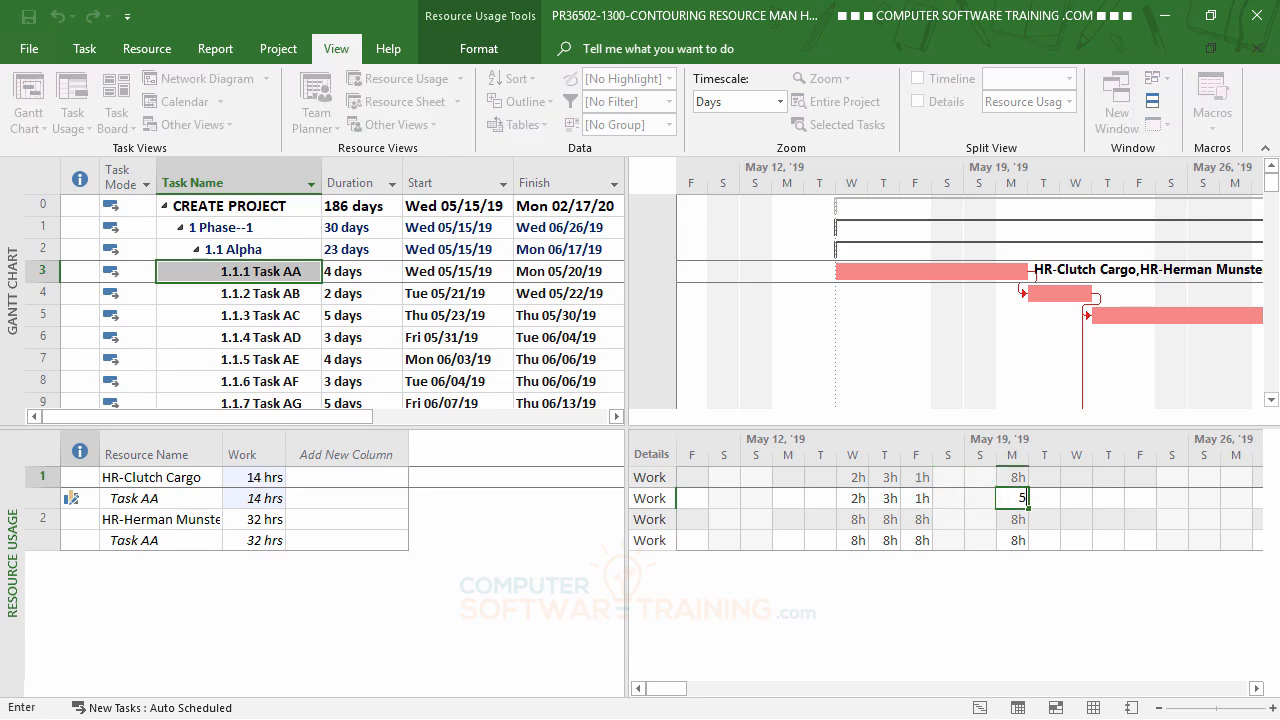
key("Return")
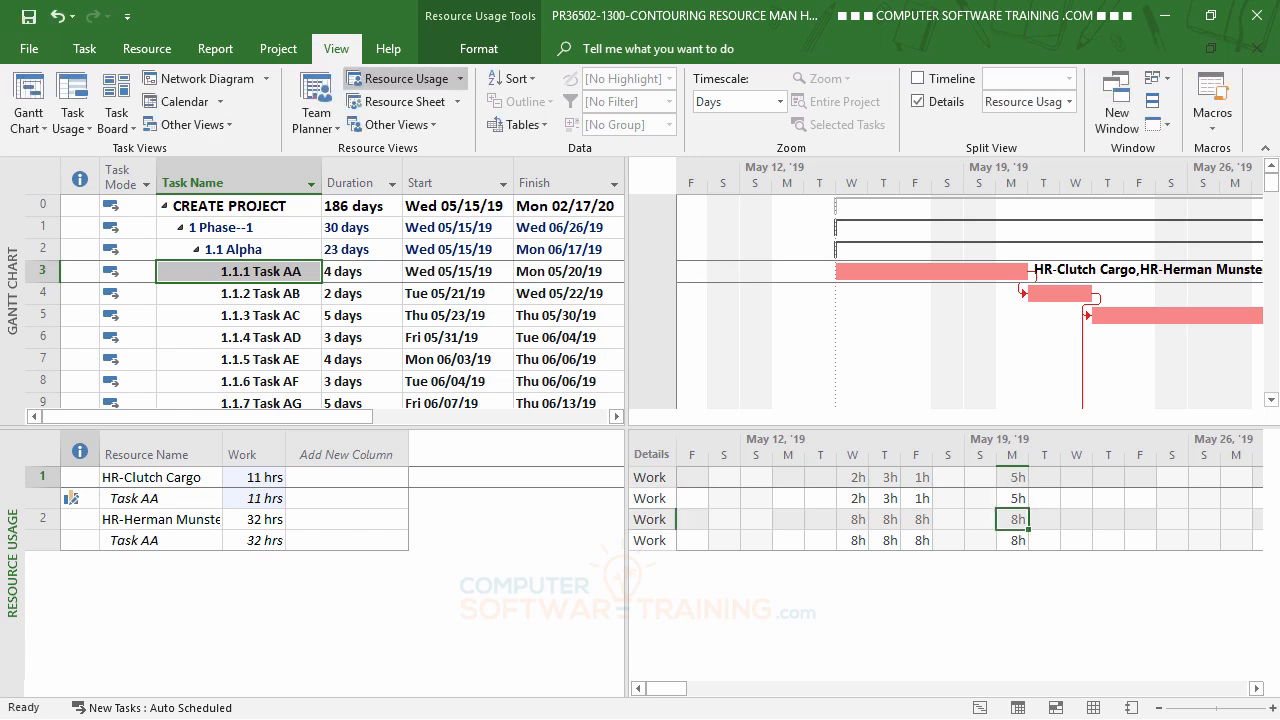
Set HR-Herman Munster's Task AA work to 6, 5, 7 and 3 hours for May 15, 16, 17 and 20, and hide the details view.
left_click(857, 541)
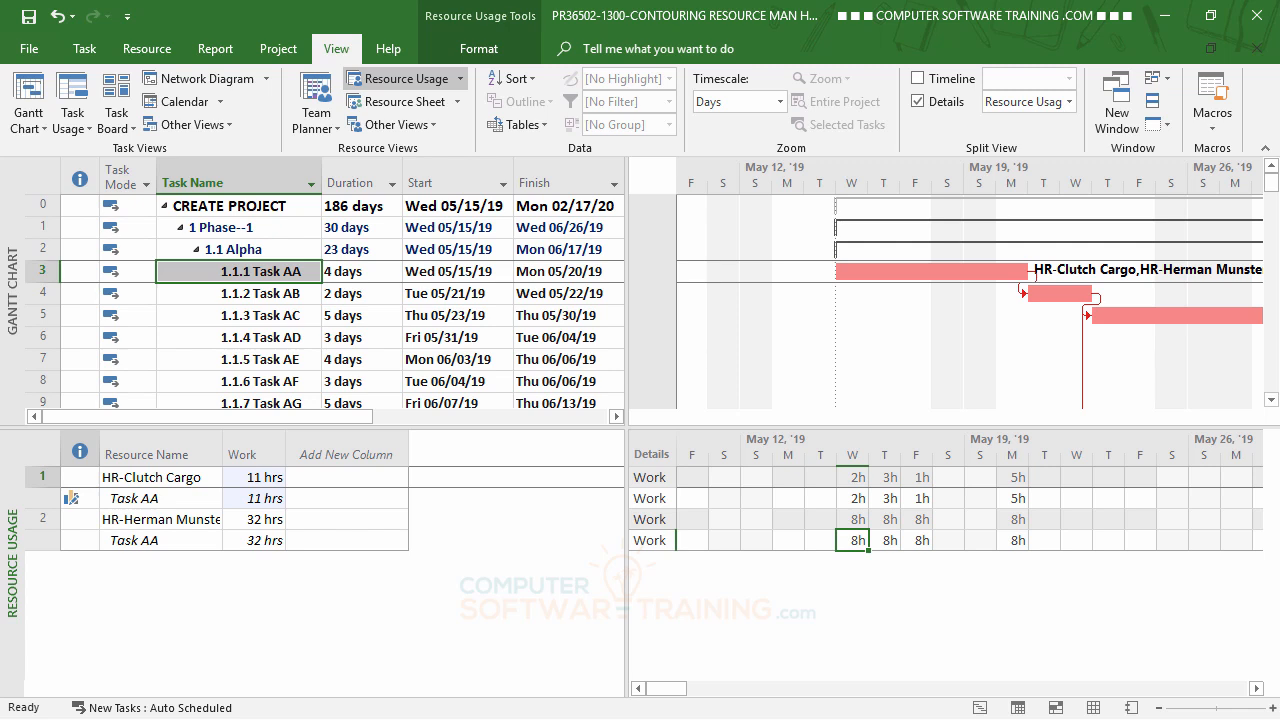
type("6")
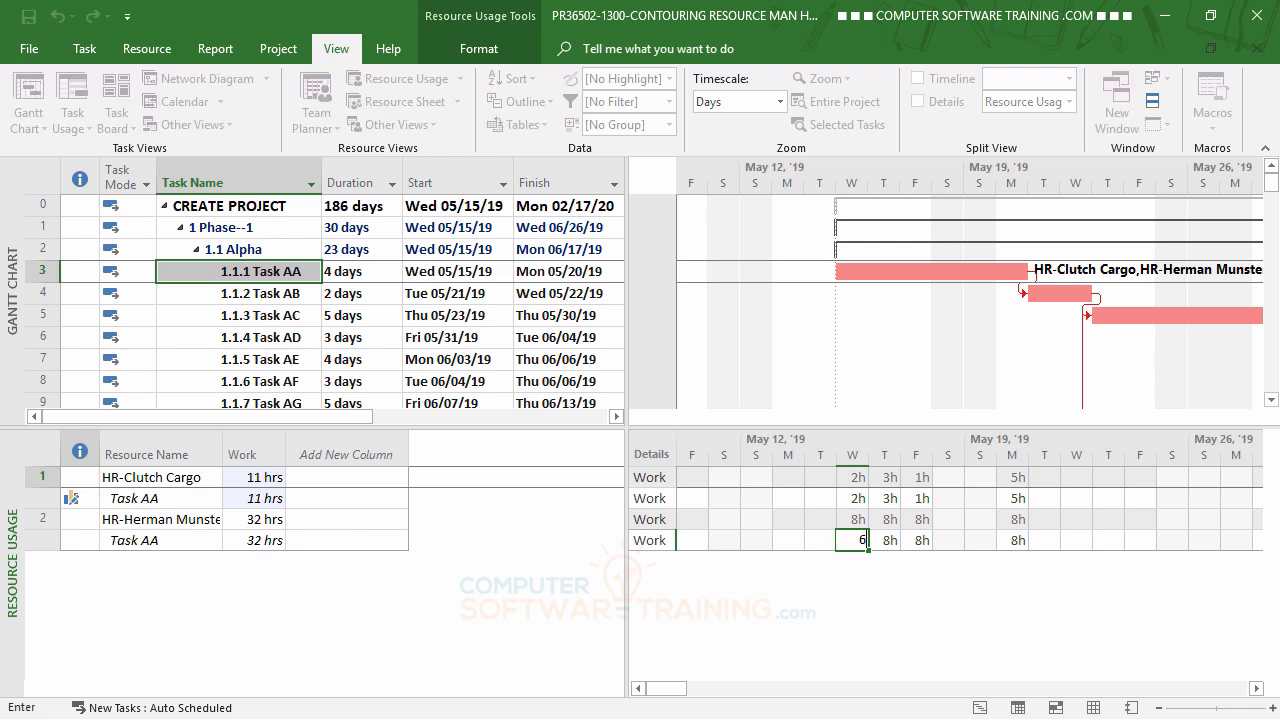
key("Tab")
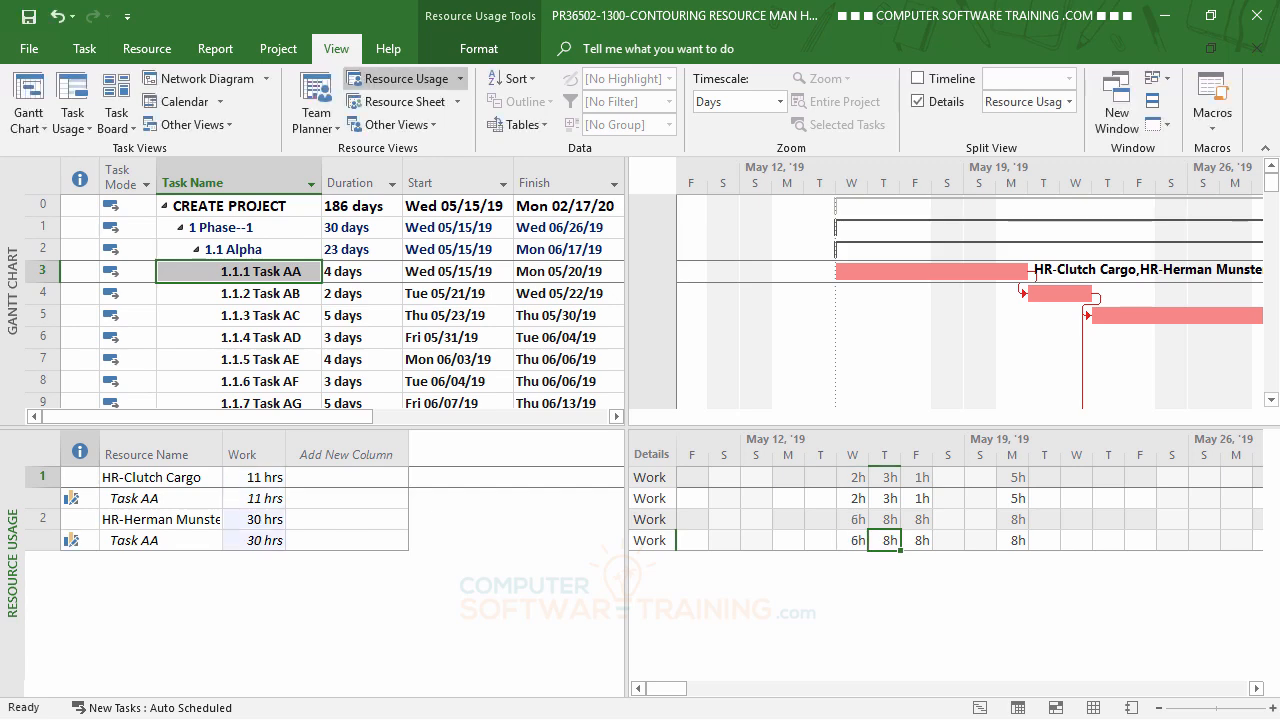
type("5")
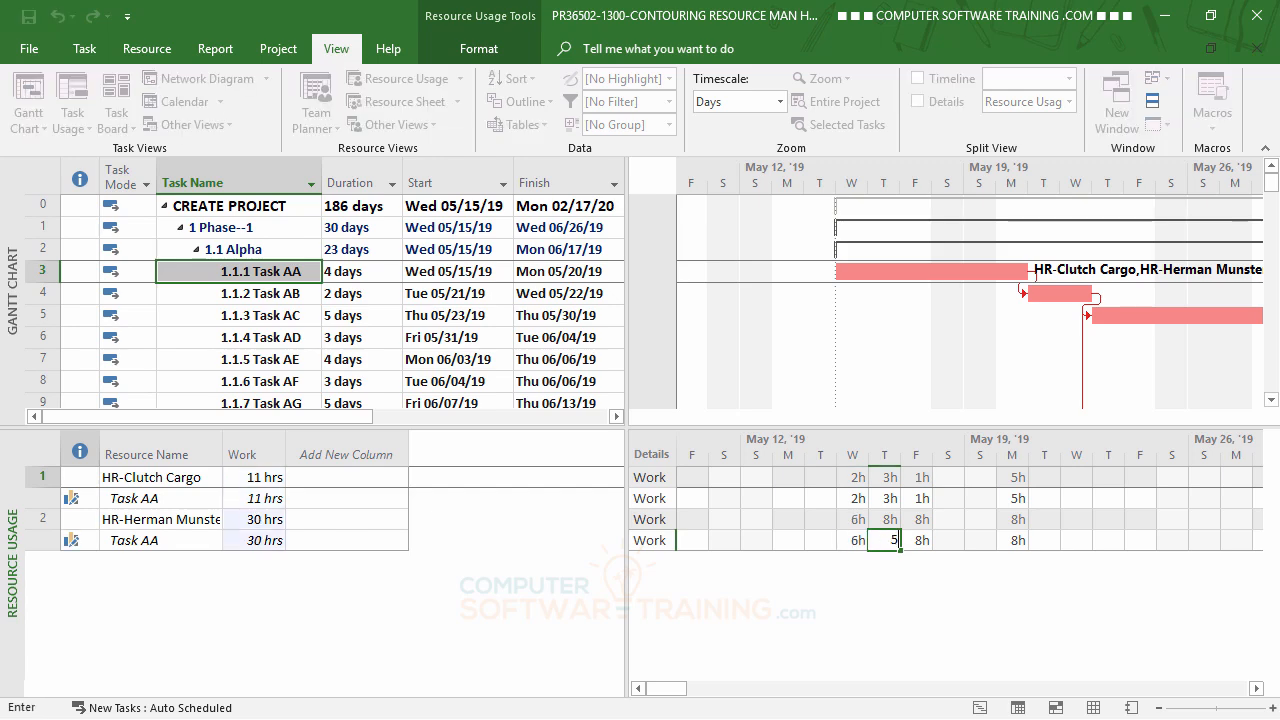
key("Tab")
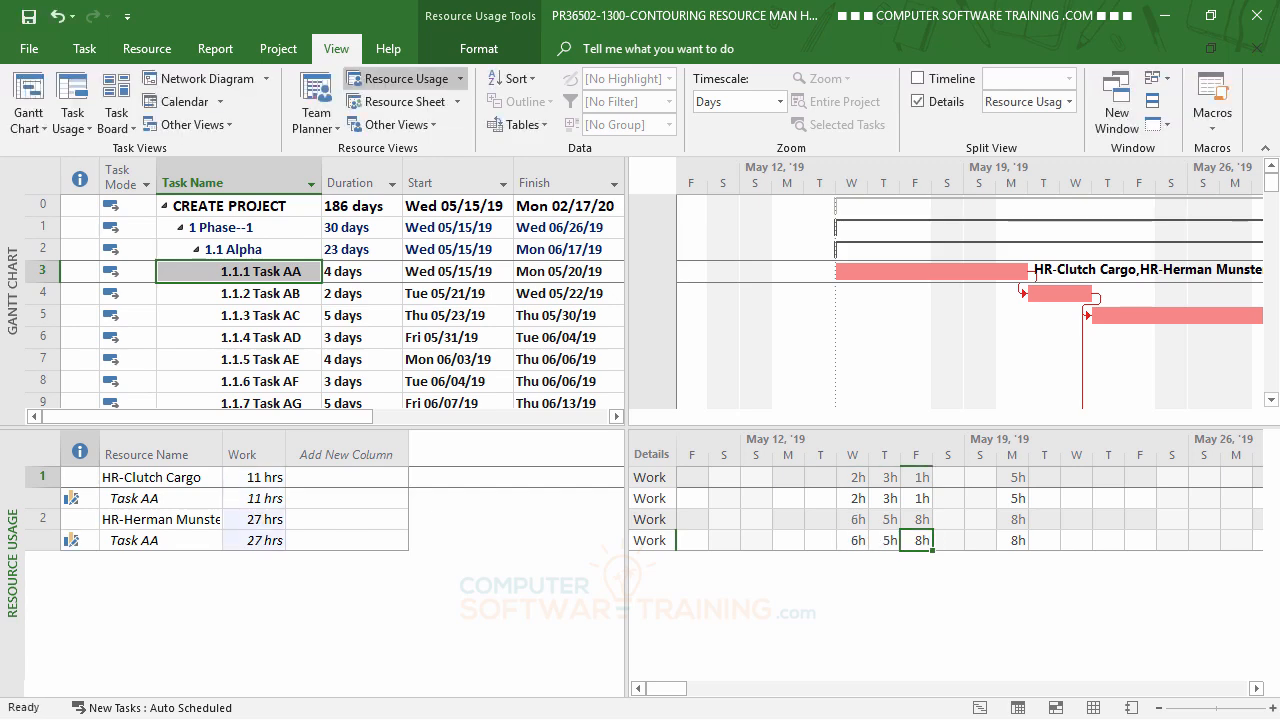
type("7")
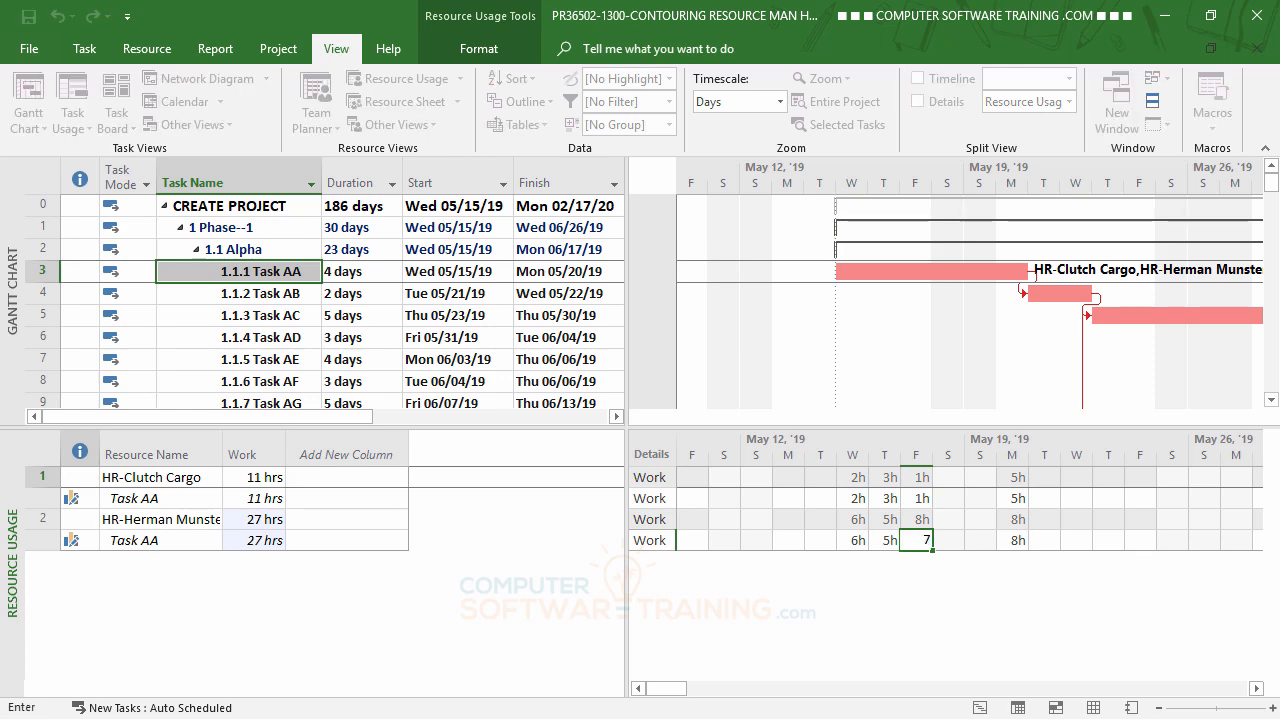
key("Tab")
key("Tab")
key("Tab")
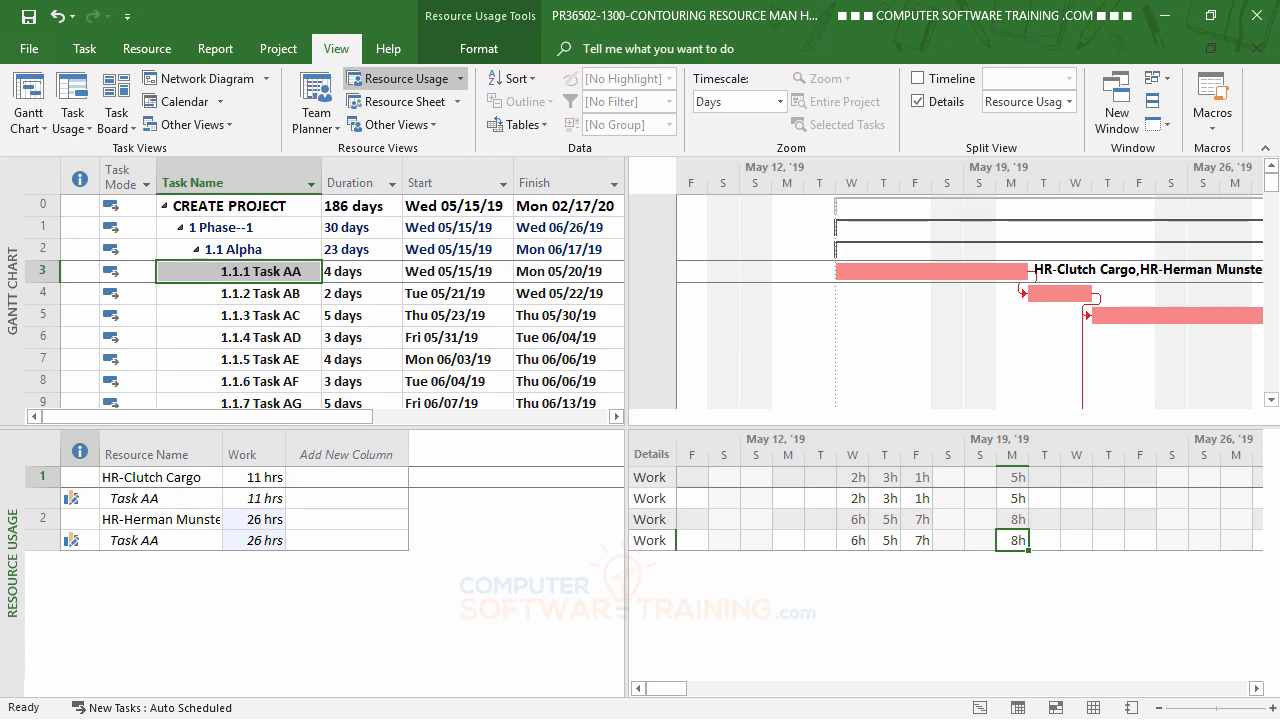
type("3")
key("Tab")
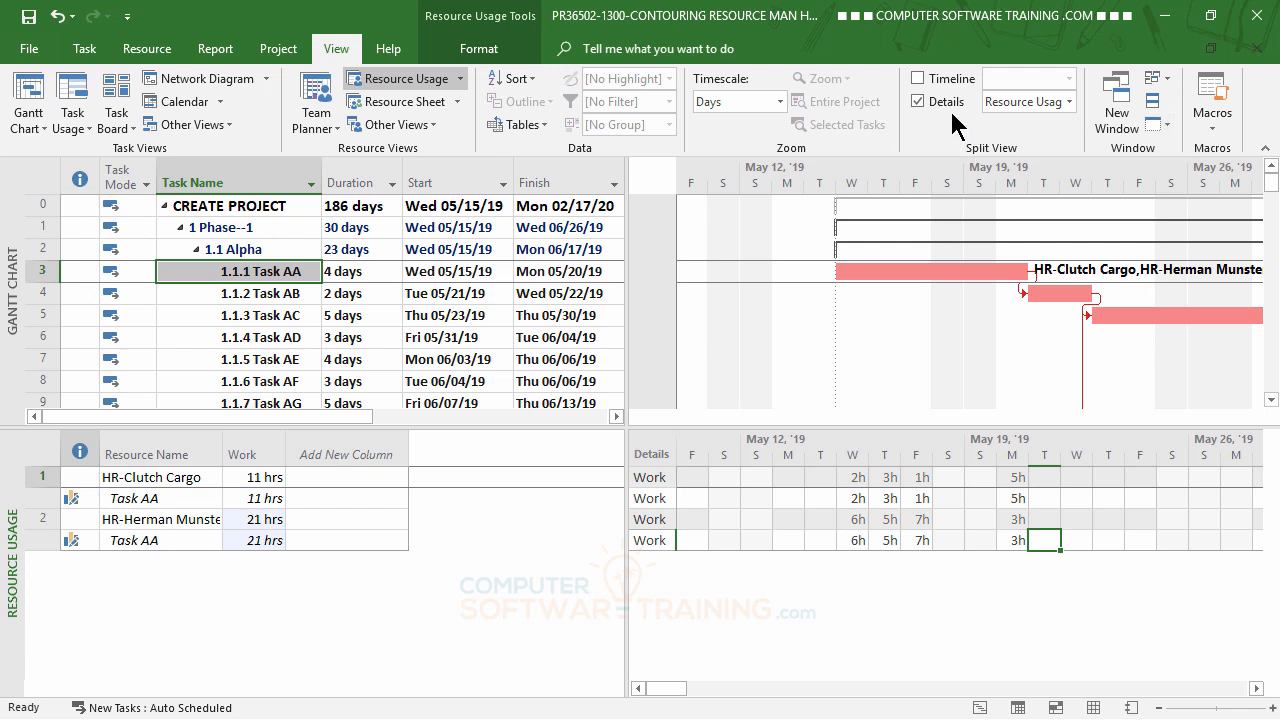
left_click(918, 102)
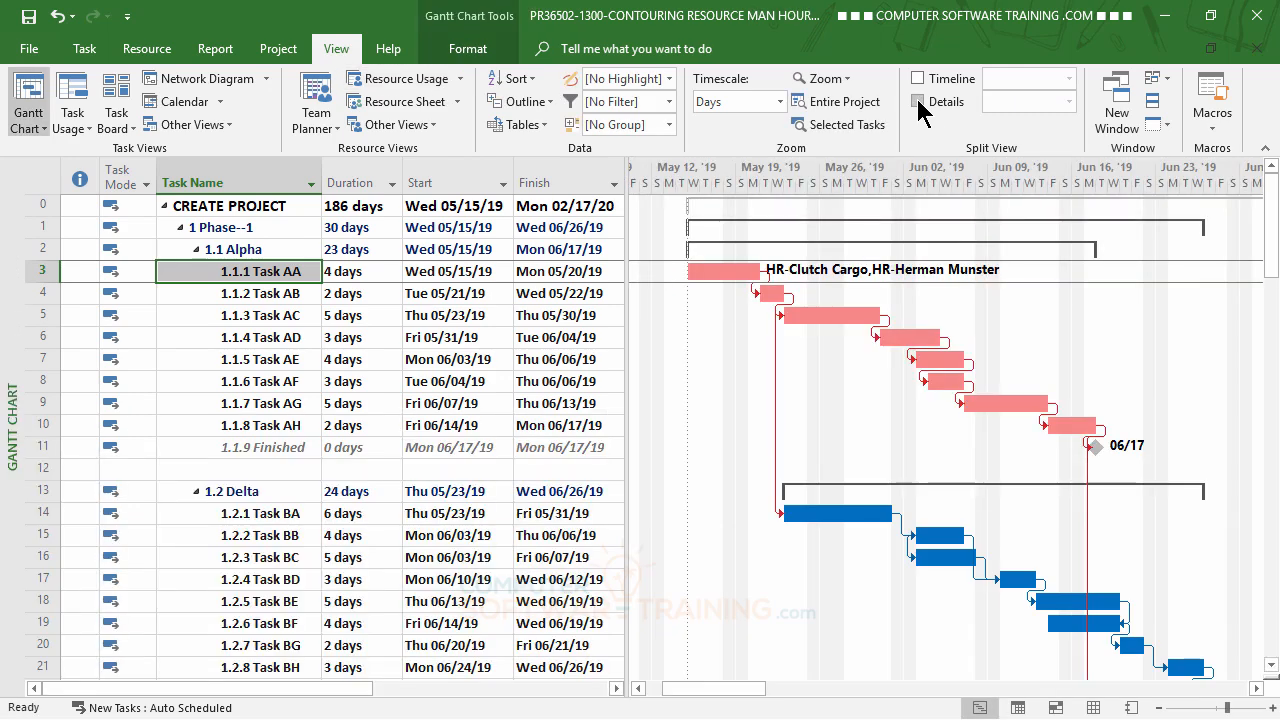
Review Task AA's assigned resources, their units and costs in the Assign Resources dialog, and close it.
mouse_move(925, 345)
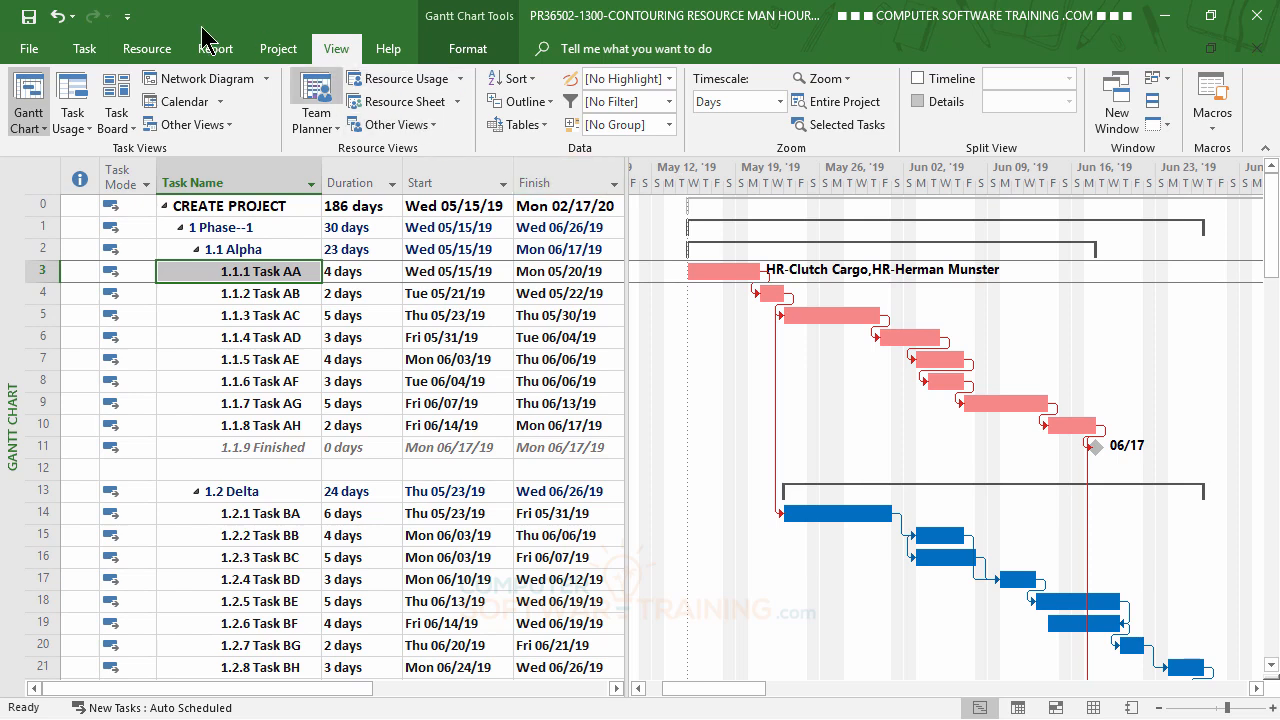
left_click(147, 50)
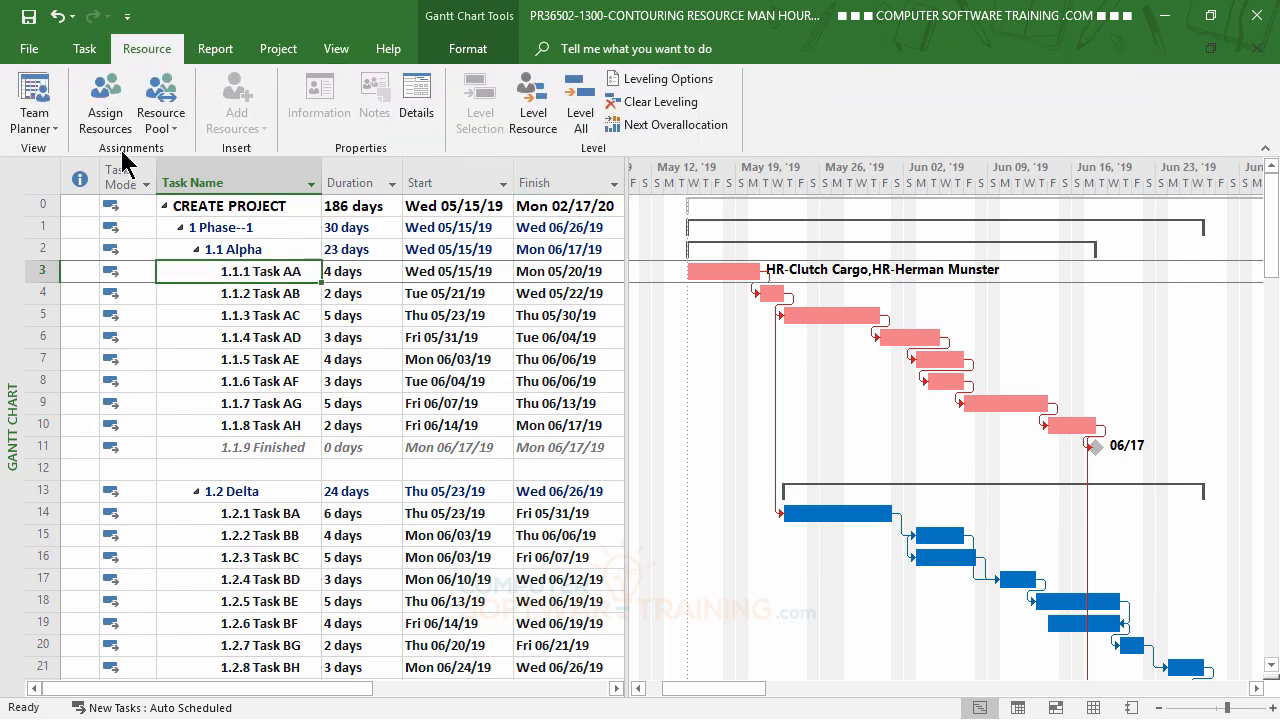
left_click(113, 115)
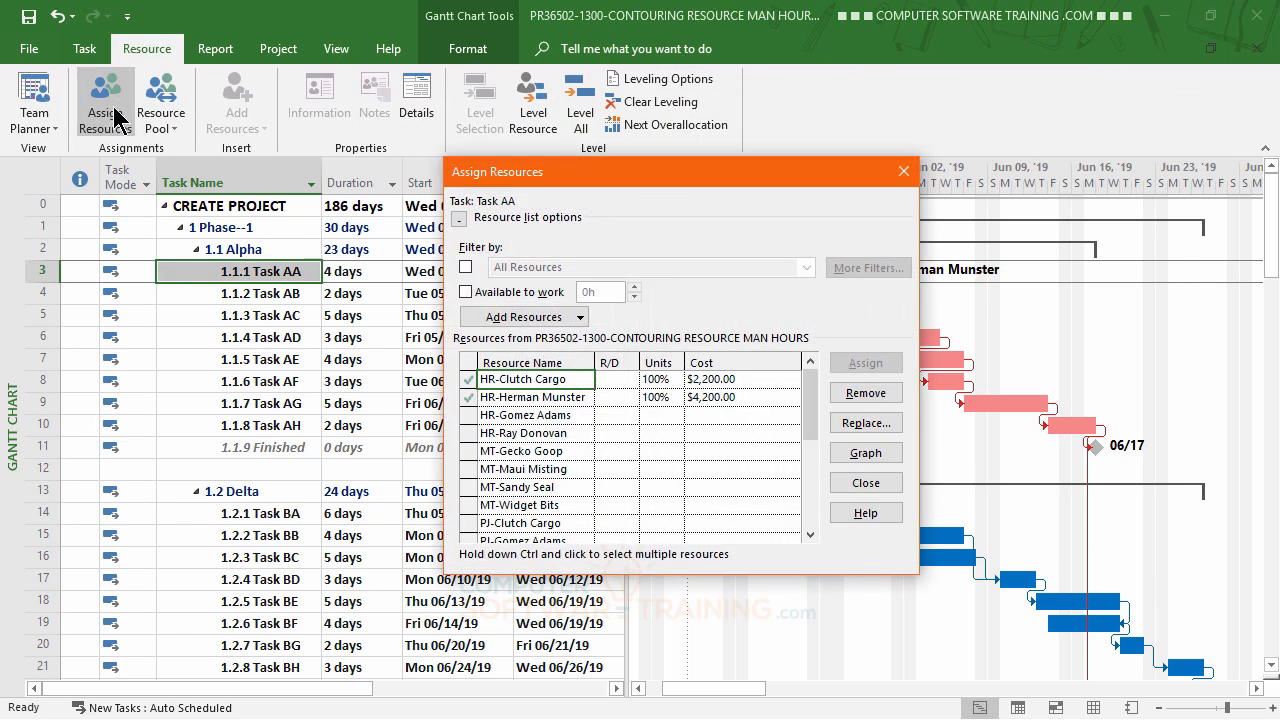
left_click_drag(652, 178, 684, 356)
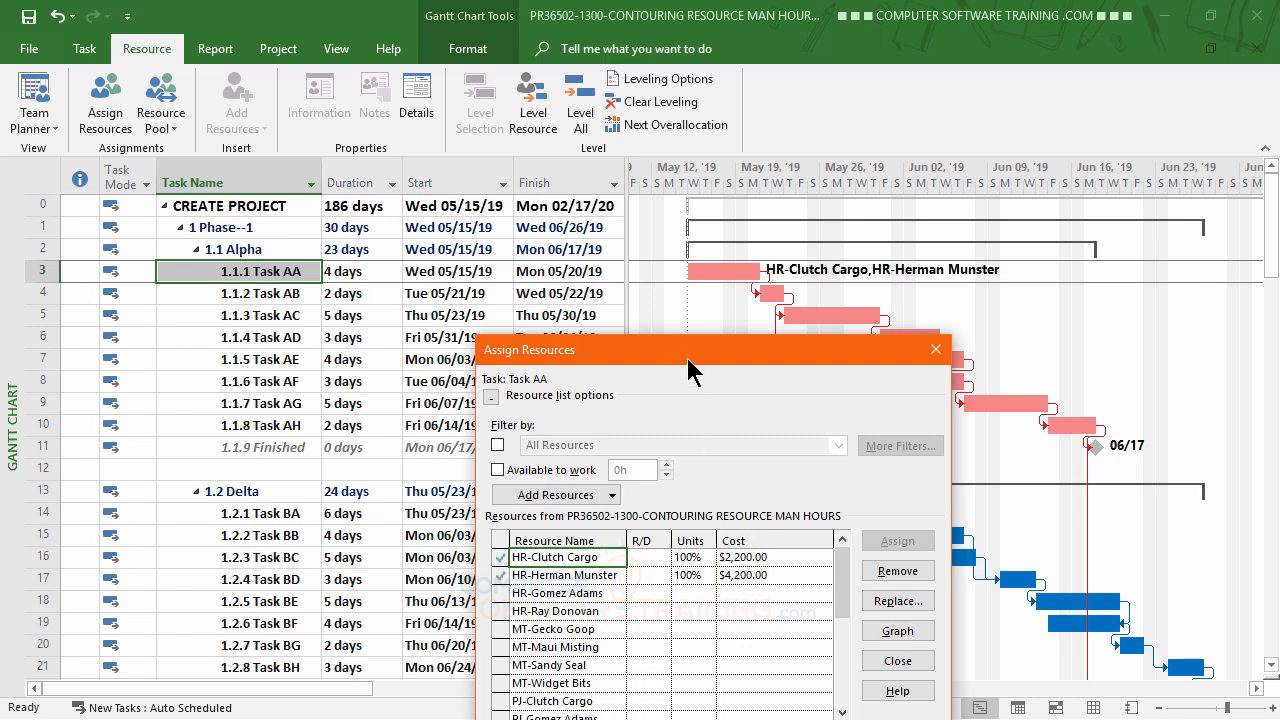
left_click_drag(688, 362, 676, 214)
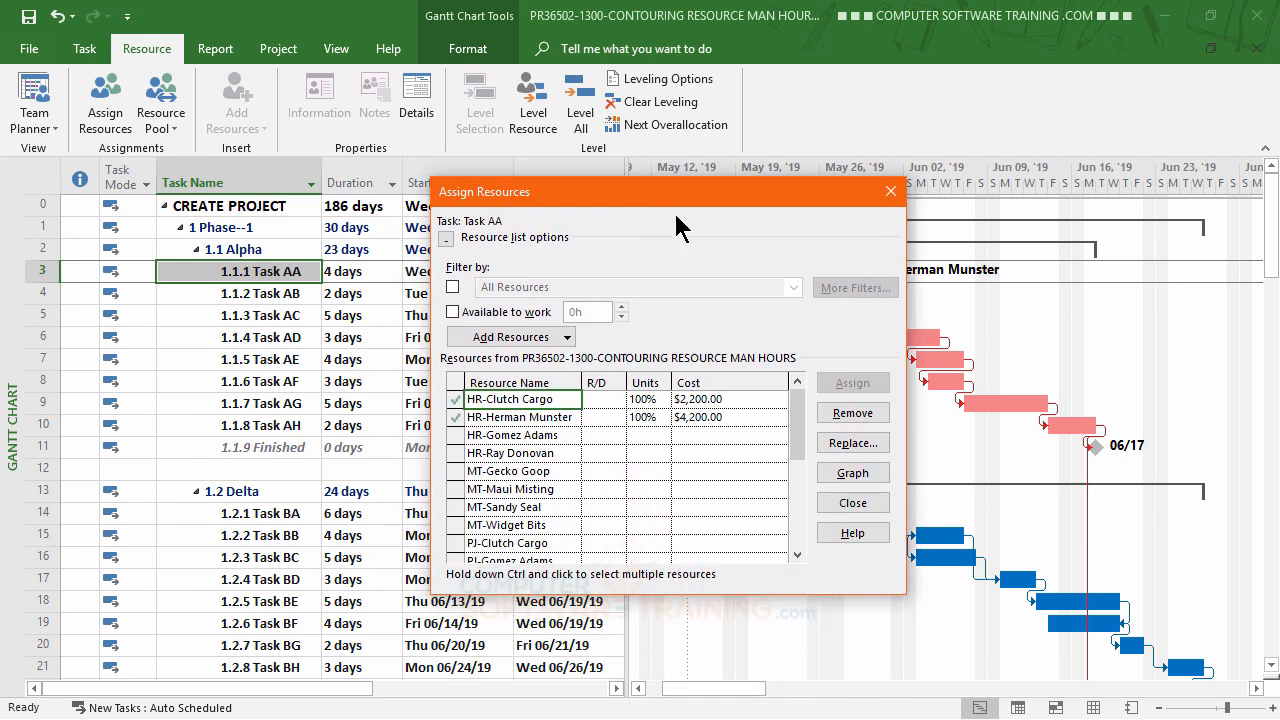
left_click(846, 503)
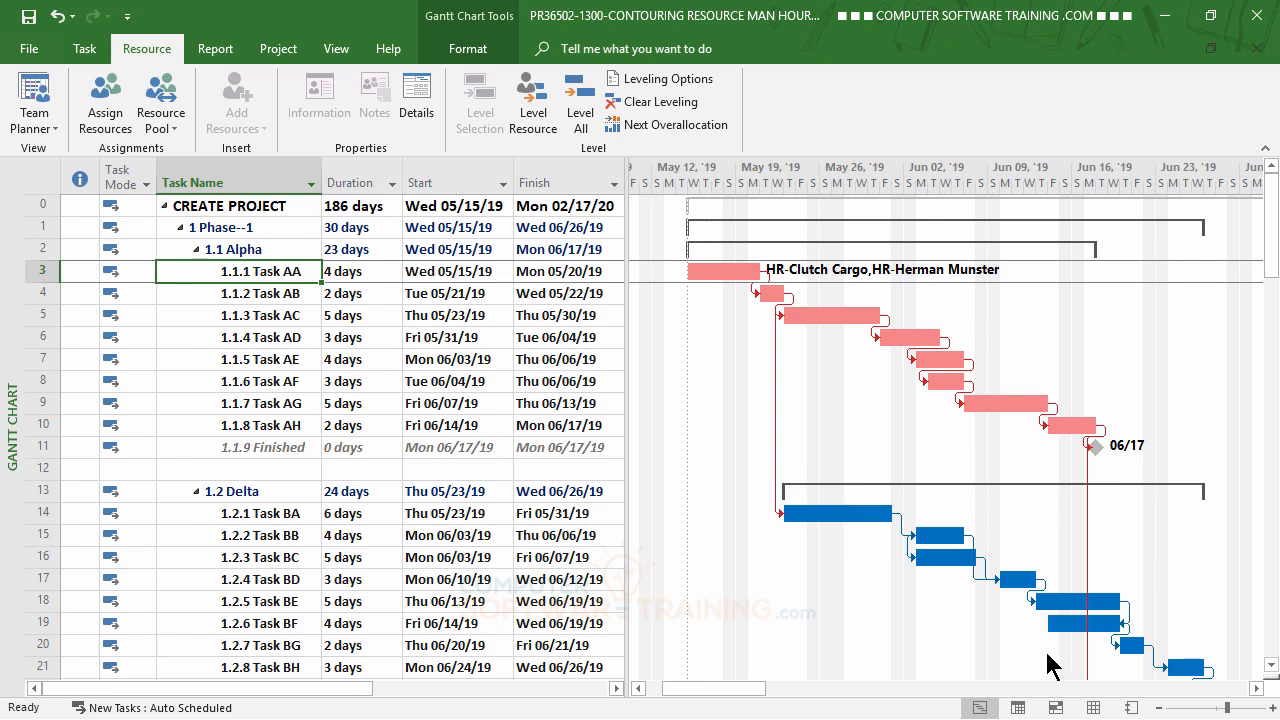
Assign HR-Gomez Adams and HR-Herman Munster to both Task AD and Task AE.
left_click(1256, 688)
left_click(1260, 688)
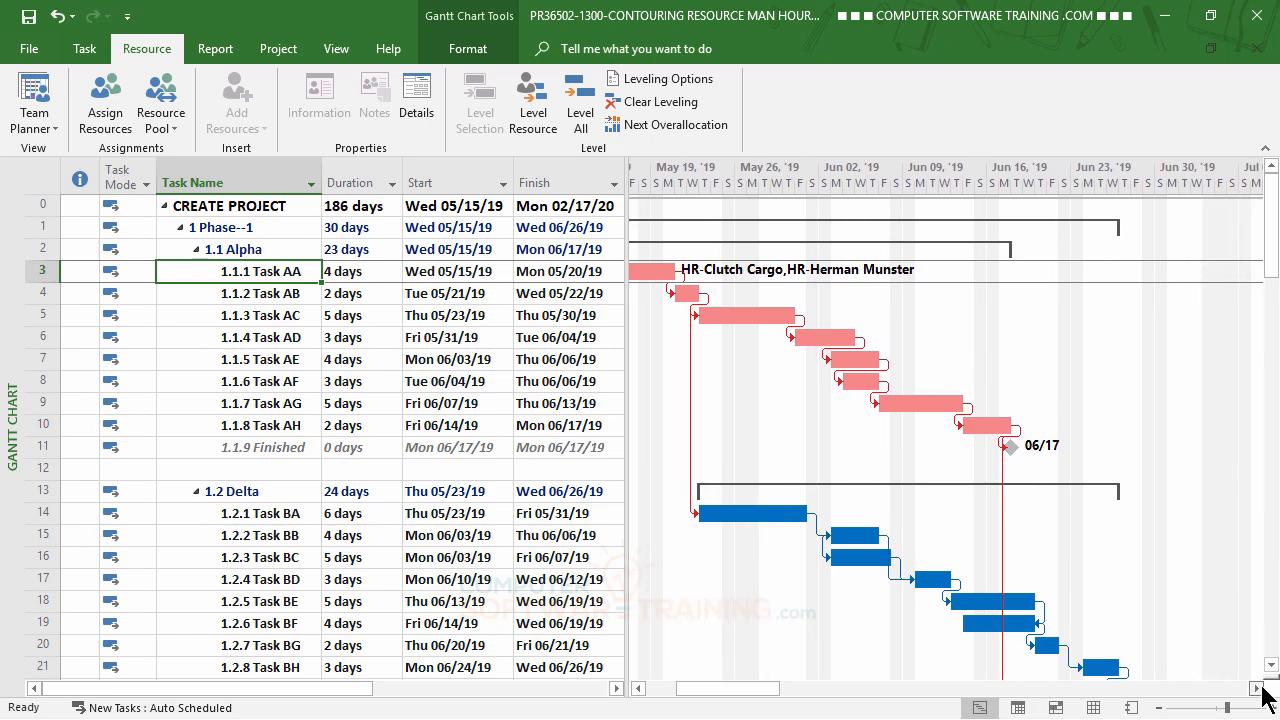
left_click(1257, 688)
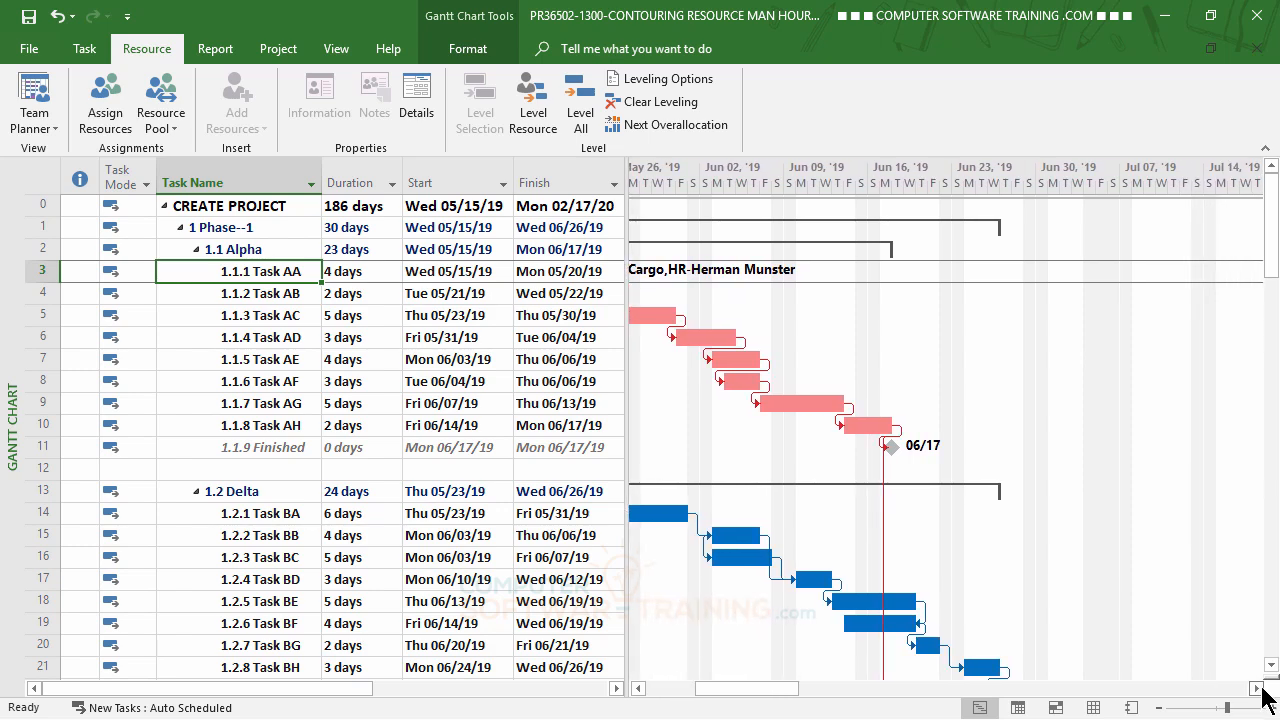
left_click(1257, 688)
left_click(1257, 688)
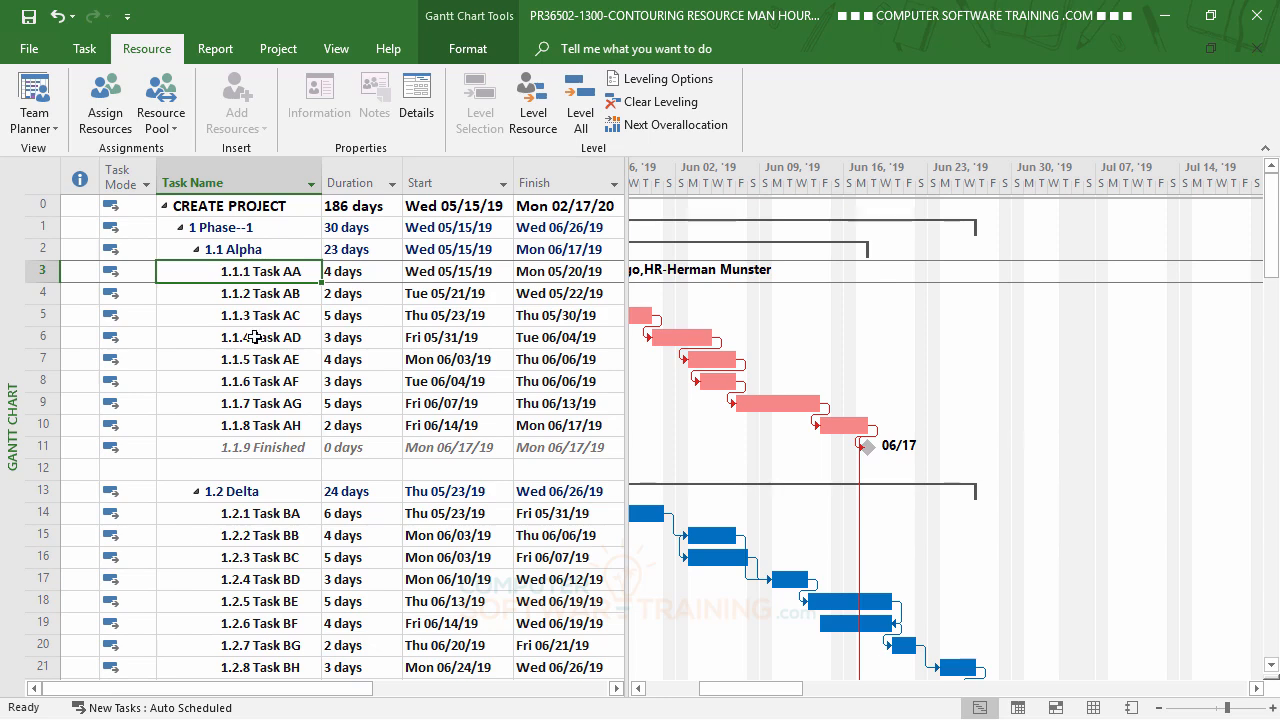
left_click_drag(252, 337, 259, 359)
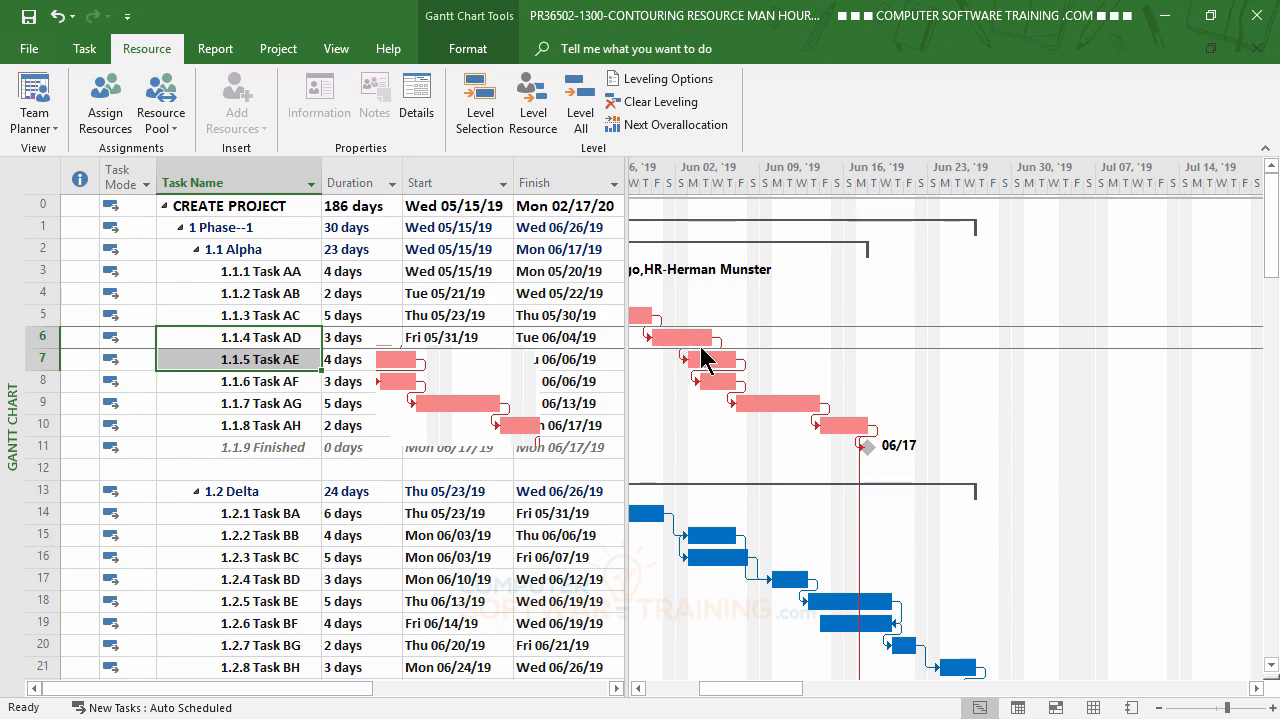
mouse_move(703, 358)
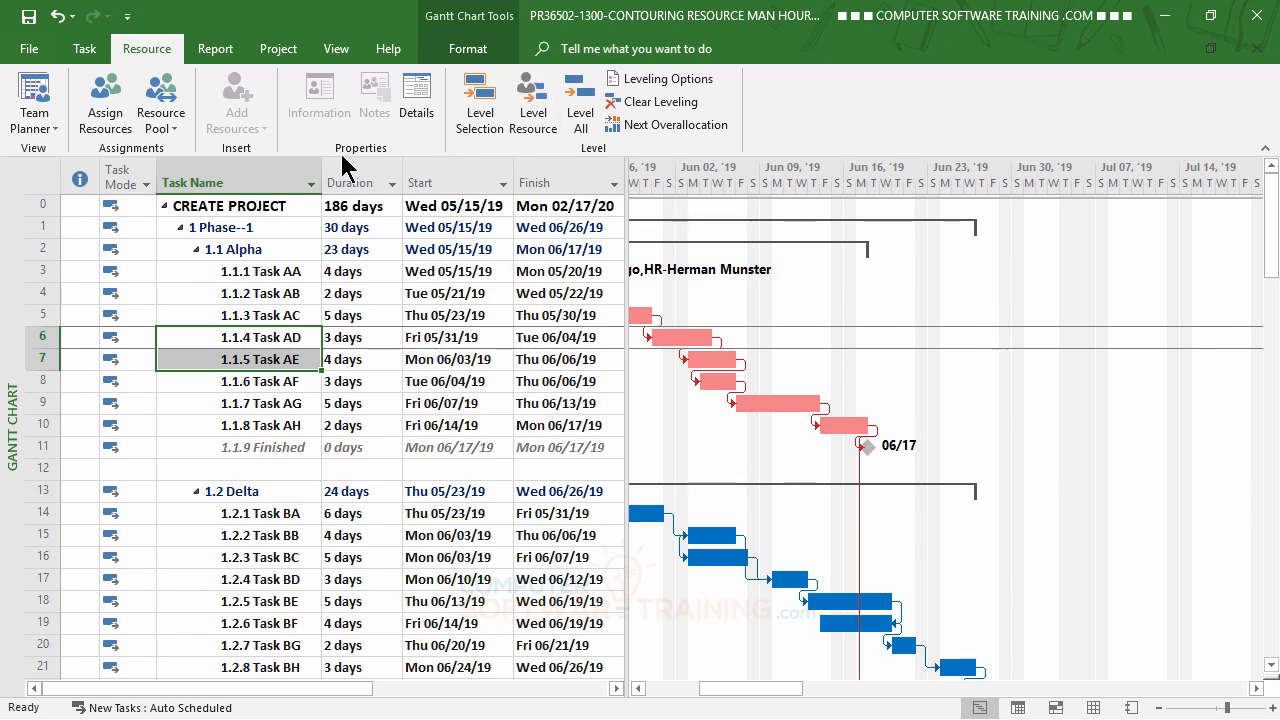
left_click(115, 108)
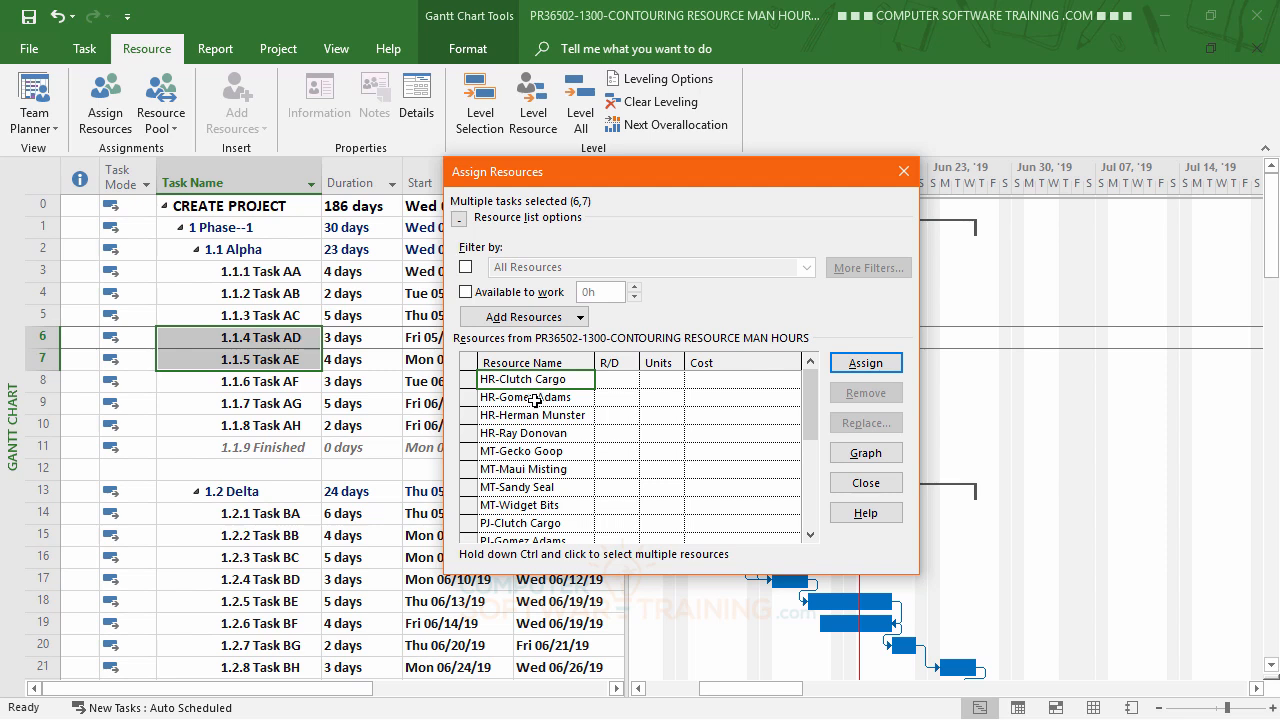
left_click_drag(535, 400, 538, 413)
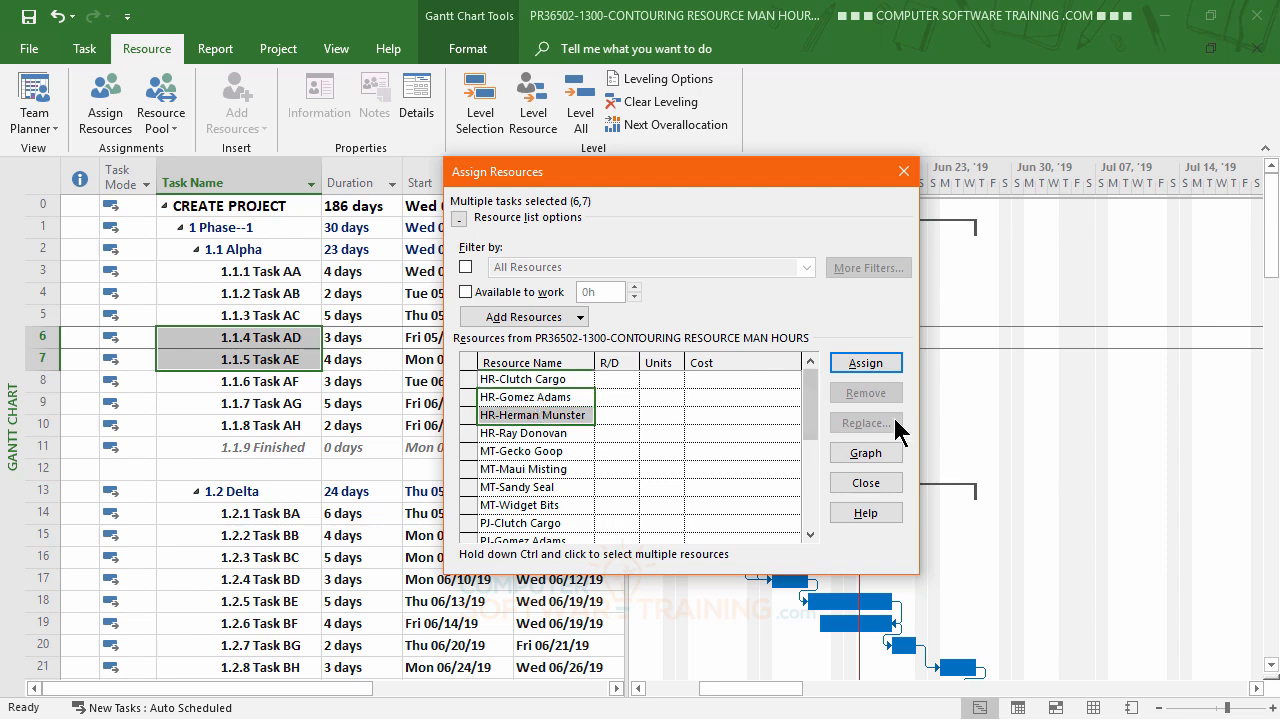
left_click(866, 365)
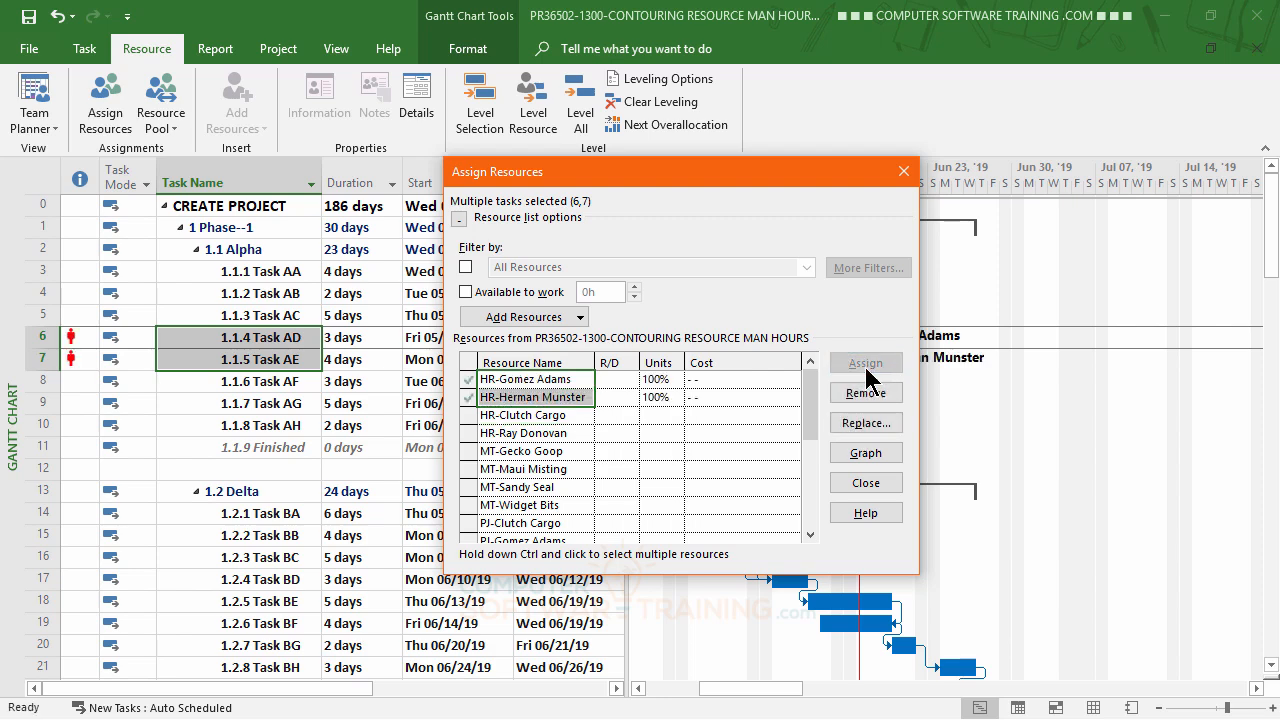
left_click(869, 486)
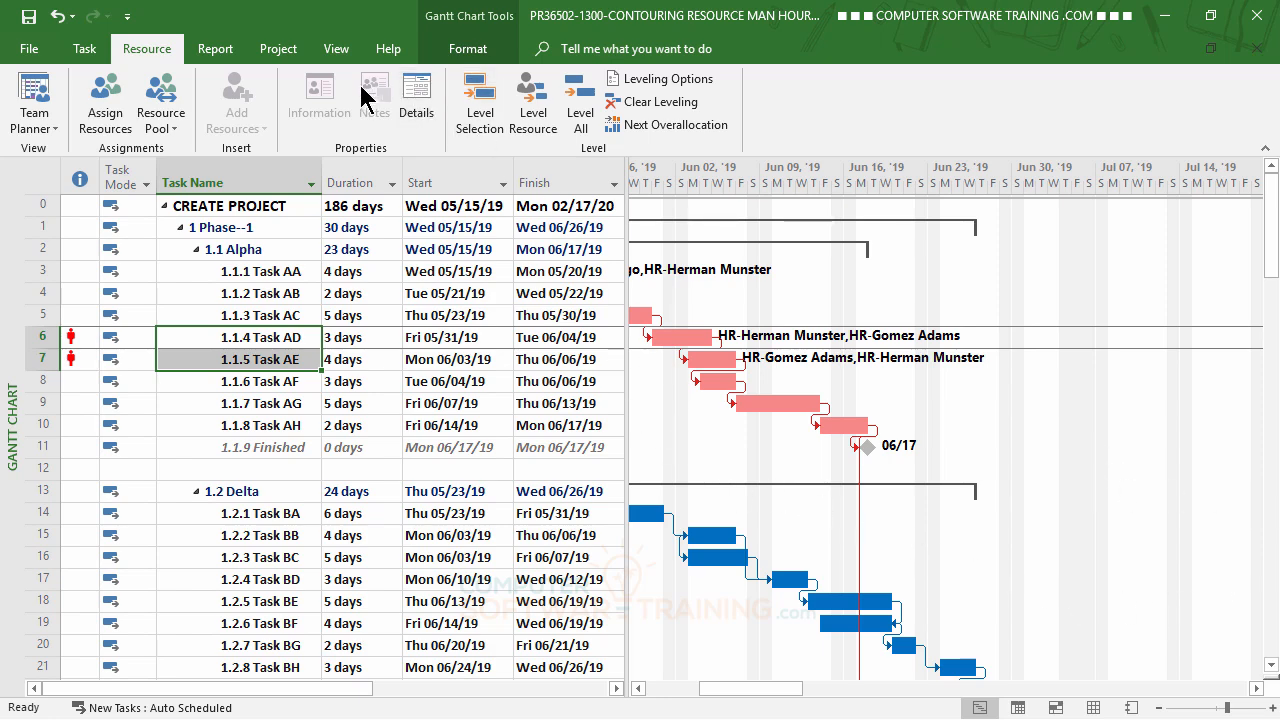
Show Resource Usage for Tasks AD and AE in a split details view below the Gantt chart.
left_click(338, 60)
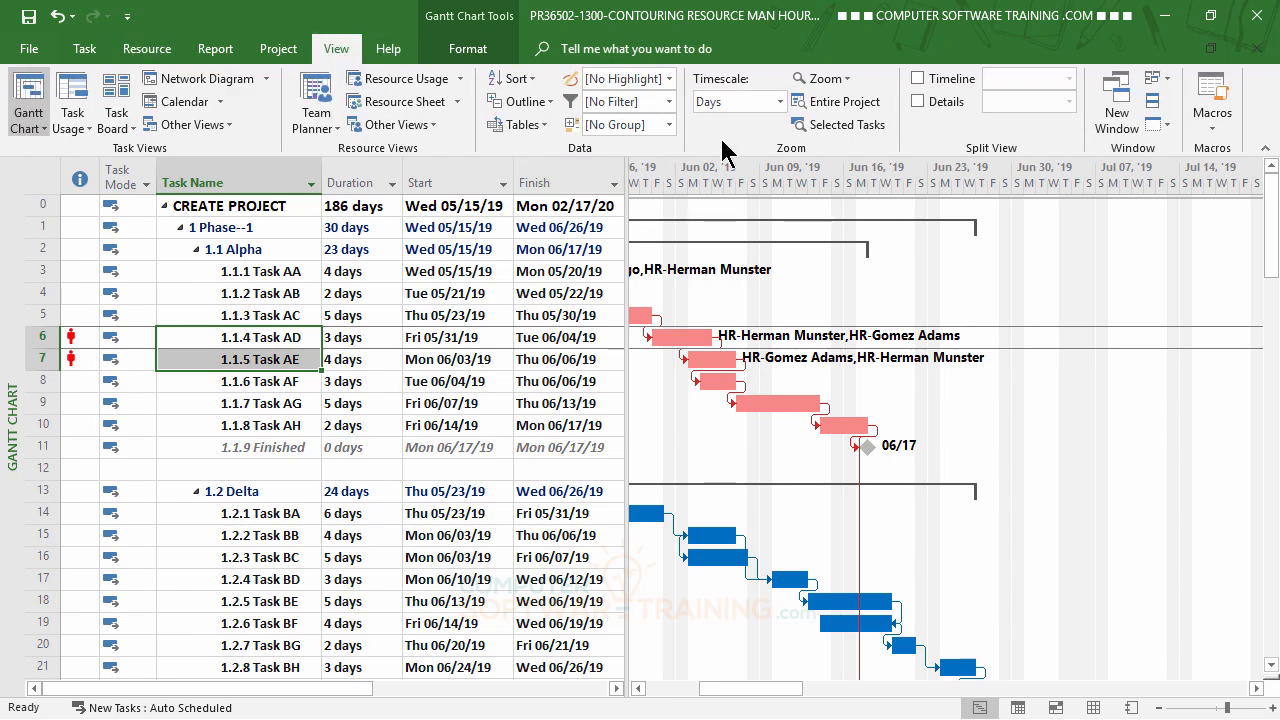
left_click(917, 101)
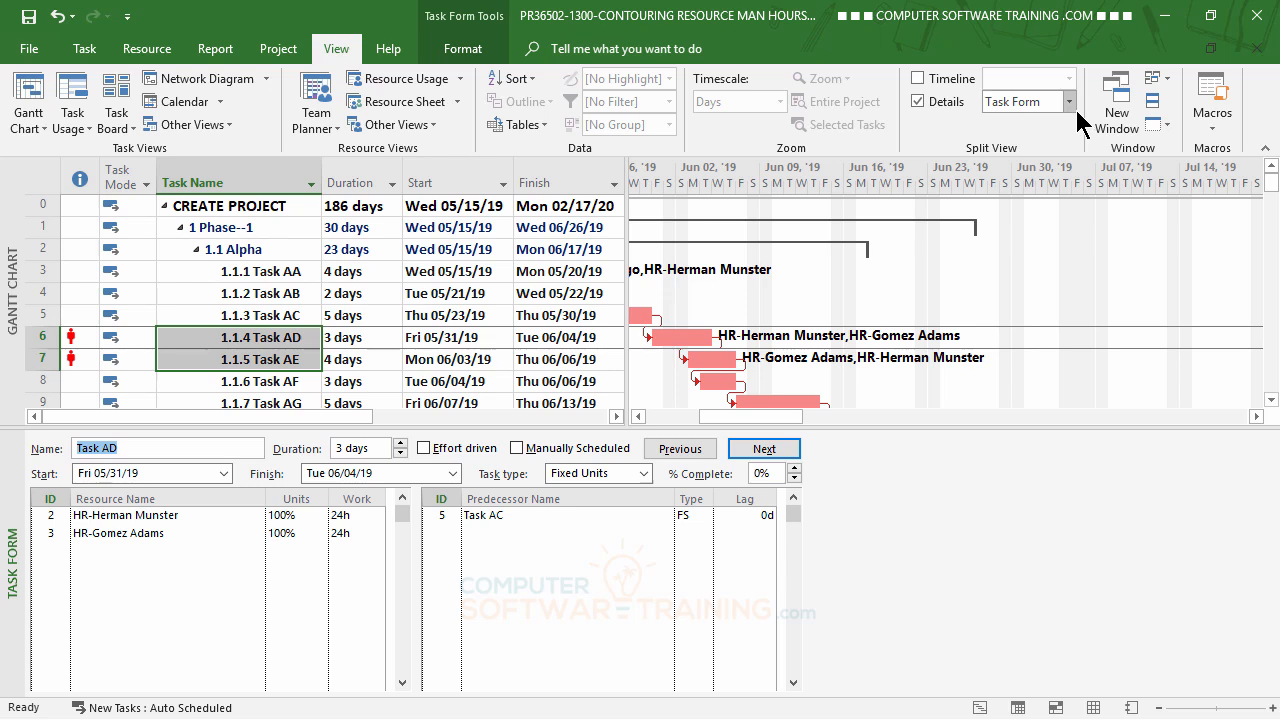
left_click(1074, 105)
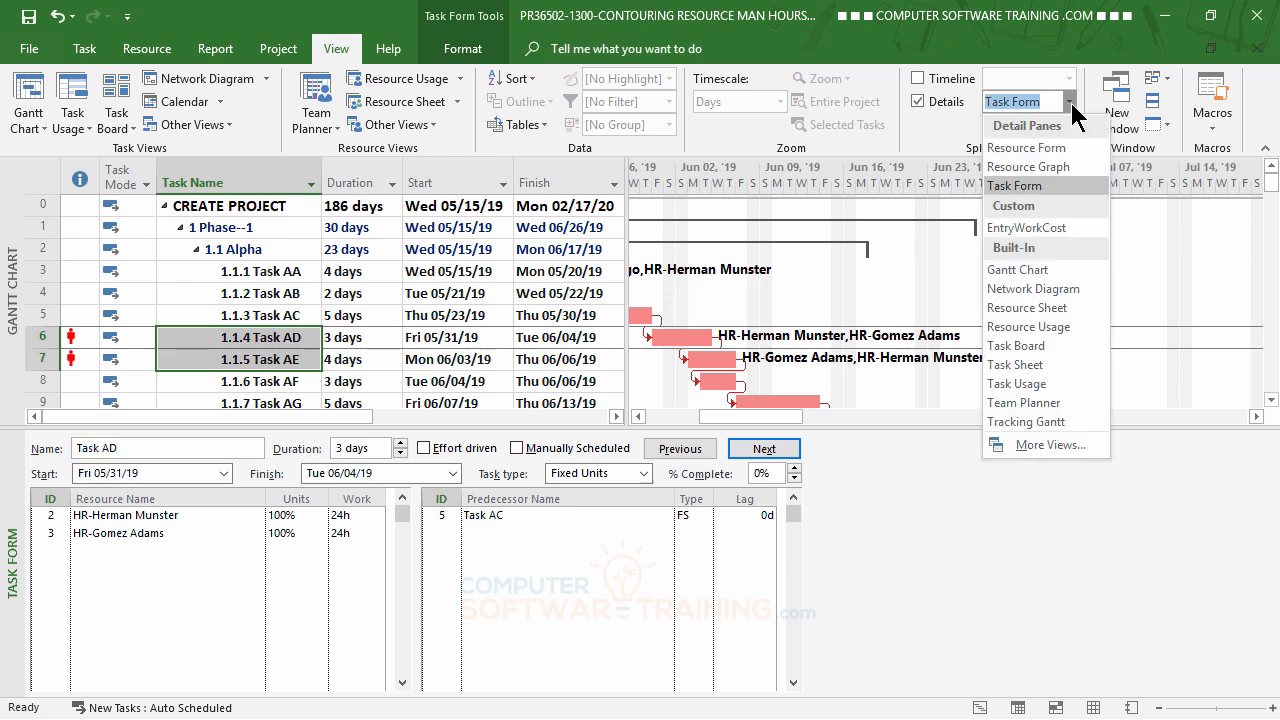
left_click(1025, 327)
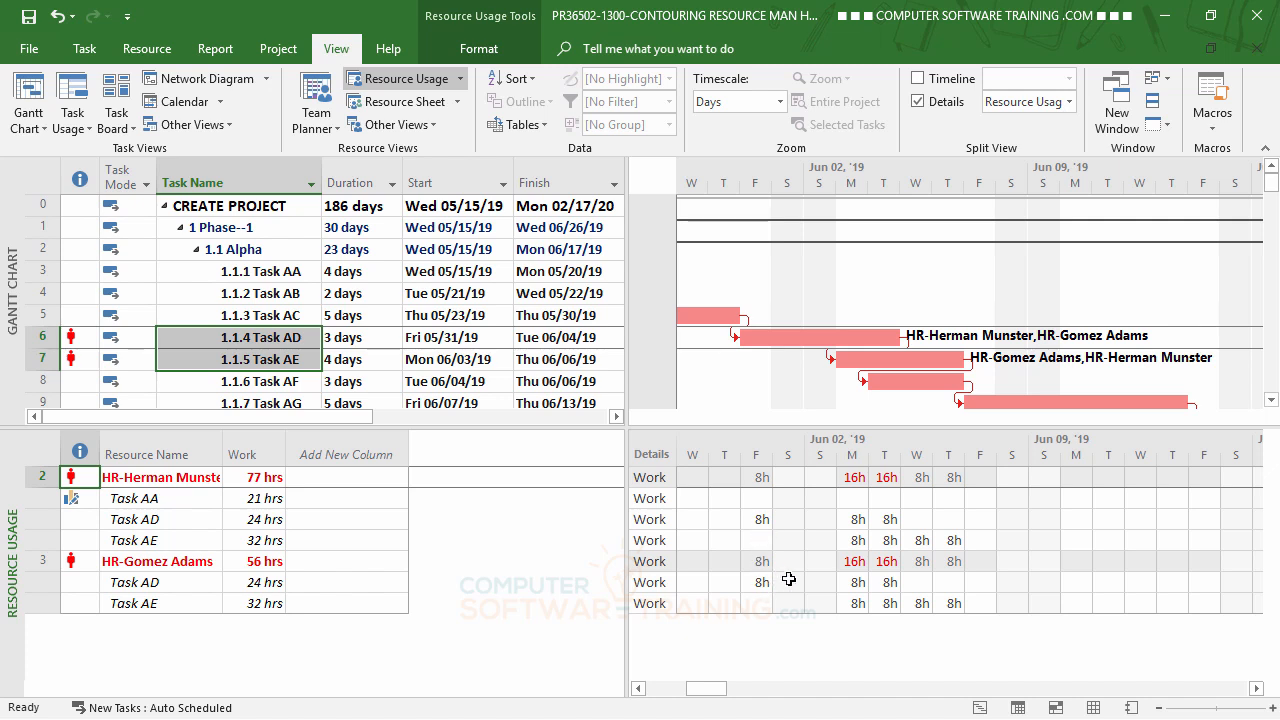
Set the June 3 work to 4 hours on both Task AD and Task AE for HR-Herman Munster and HR-Gomez Adams.
left_click(860, 520)
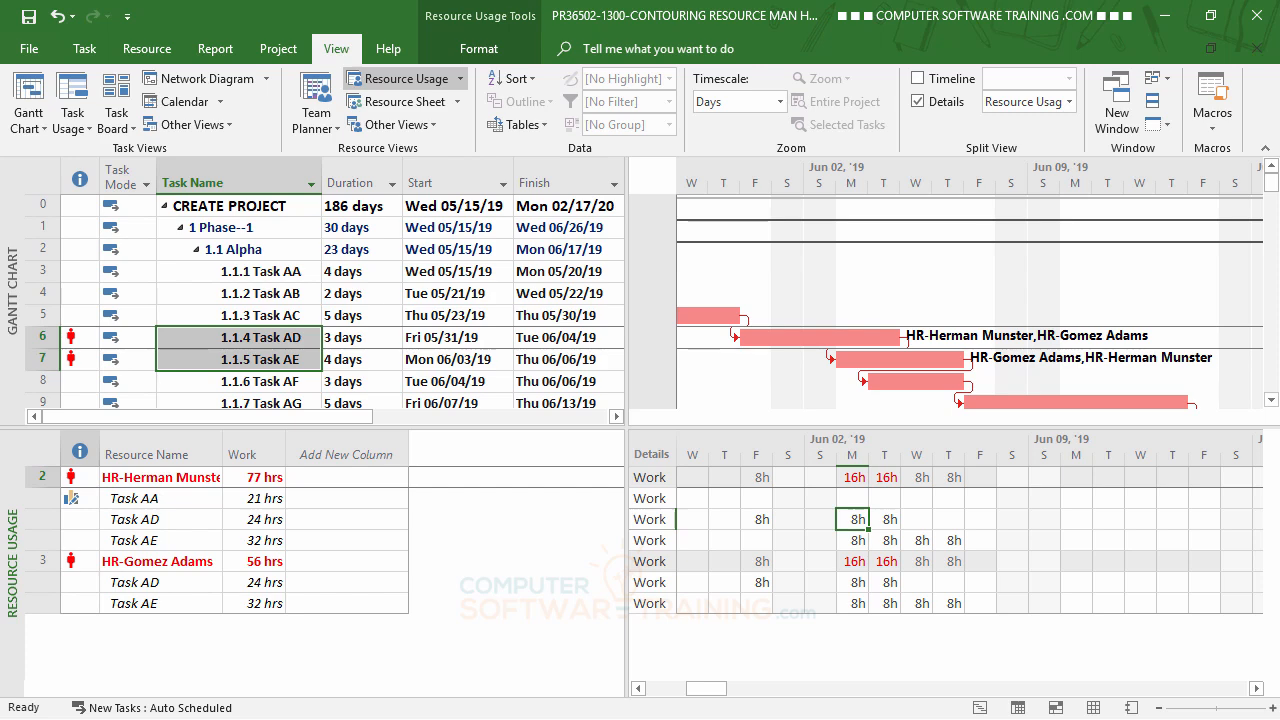
type("4")
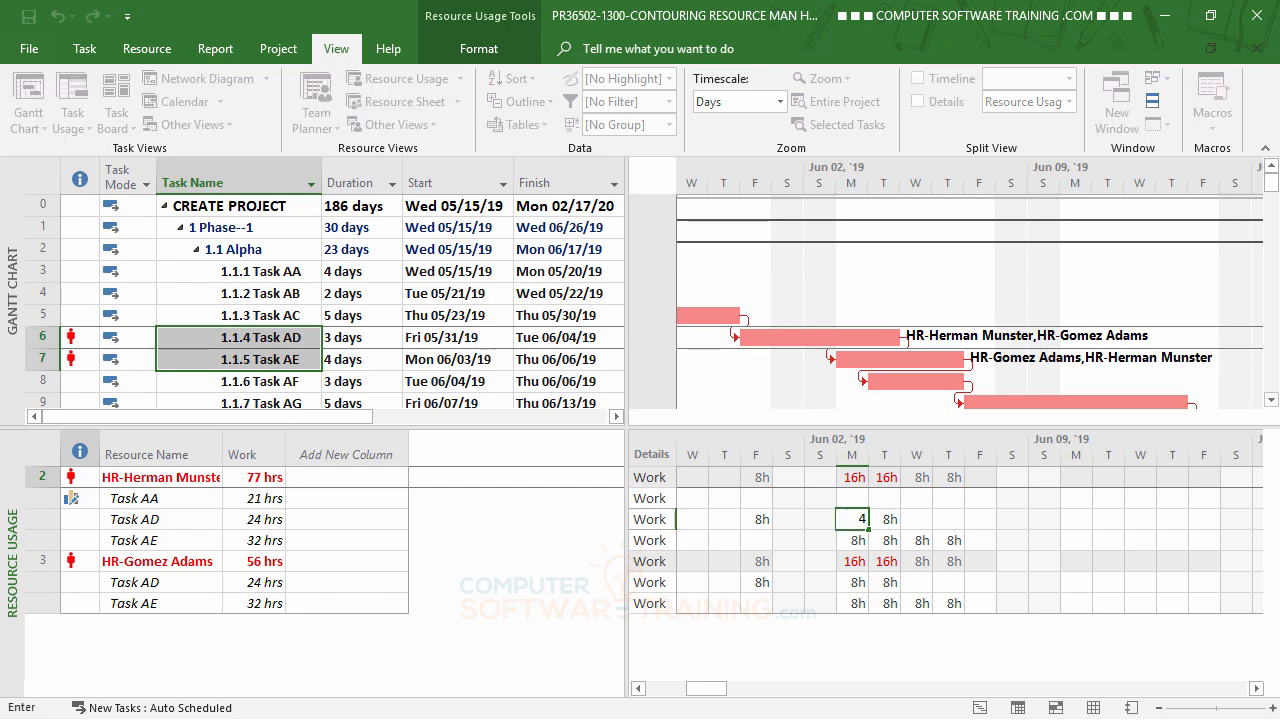
key("Return")
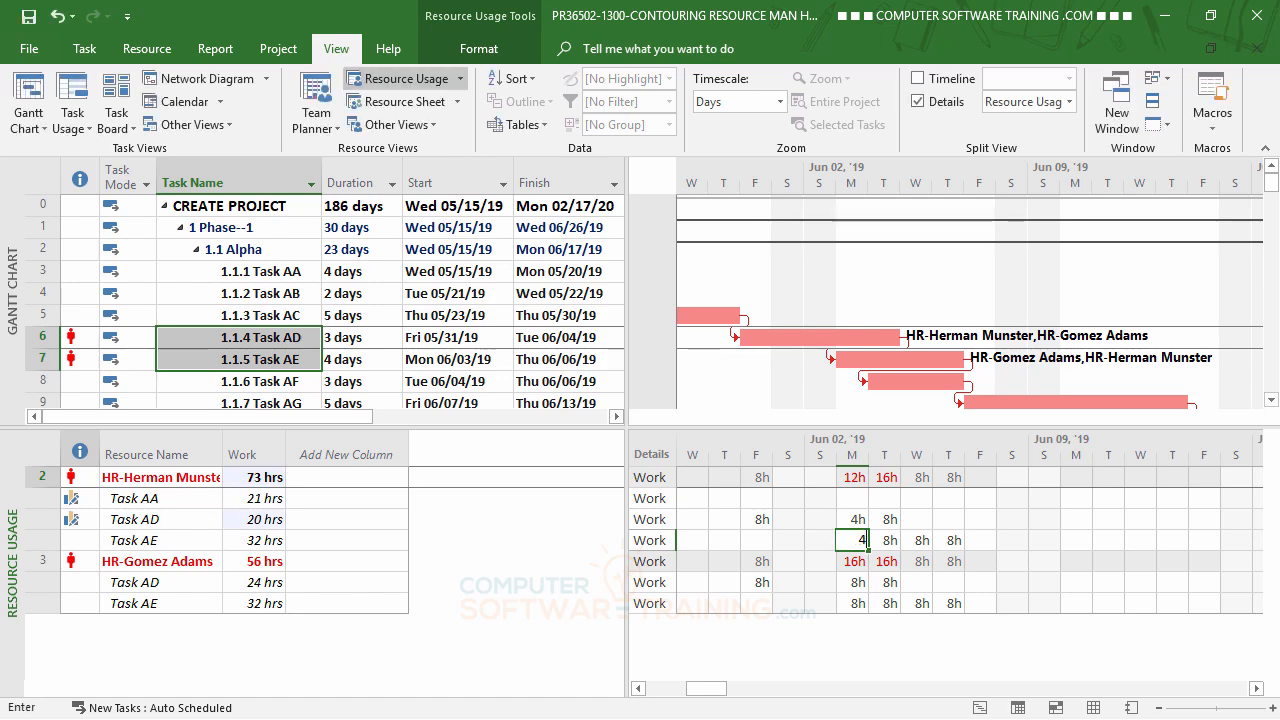
type("4")
key("Return")
key("Return")
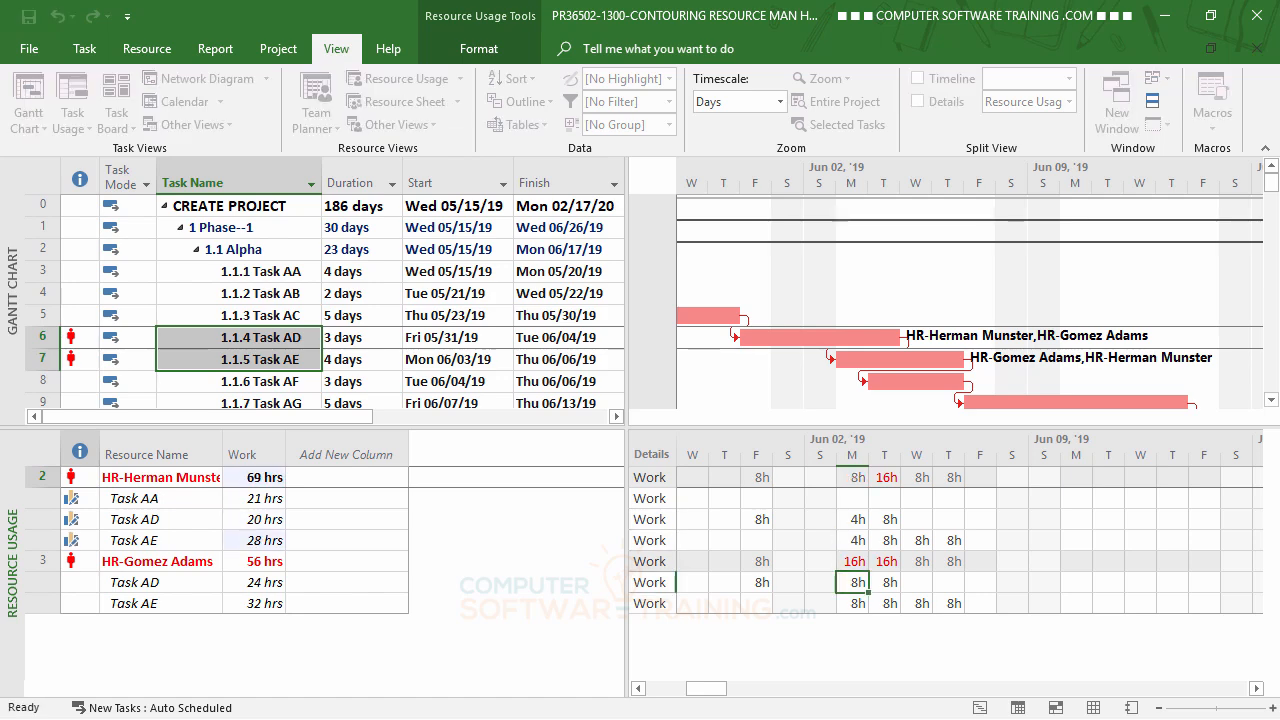
type("4")
key("Return")
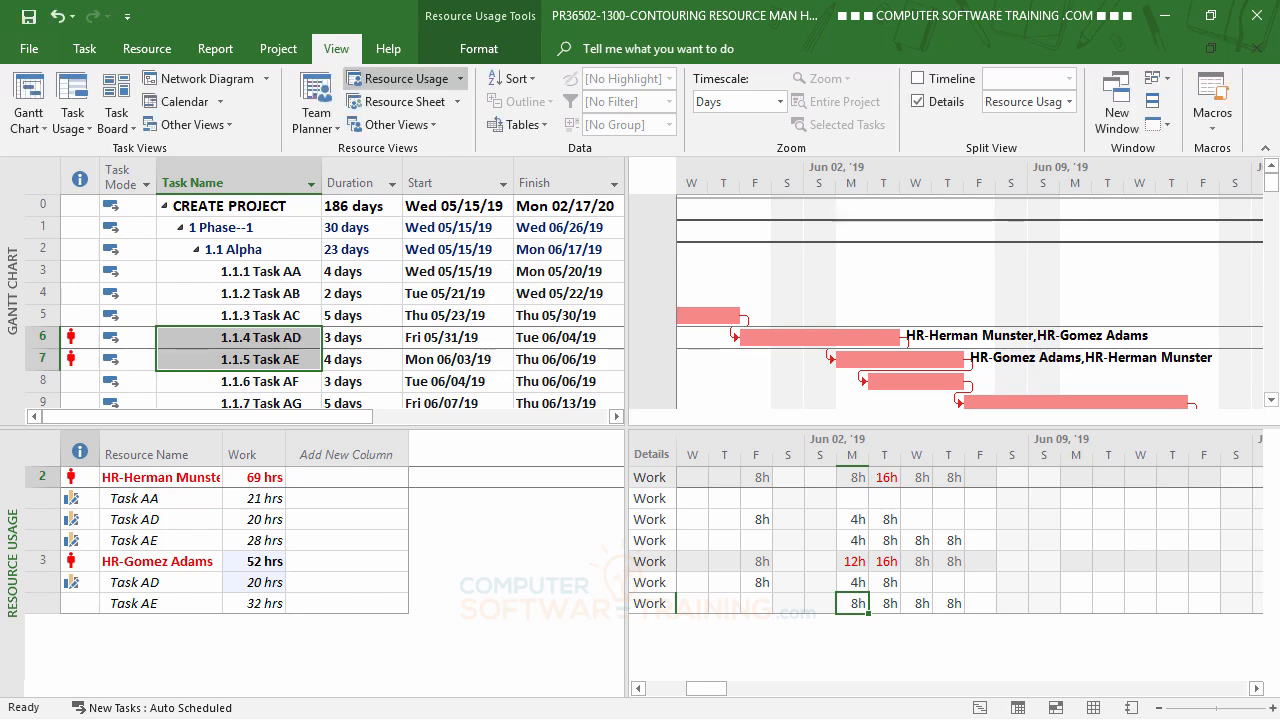
type("4")
key("Return")
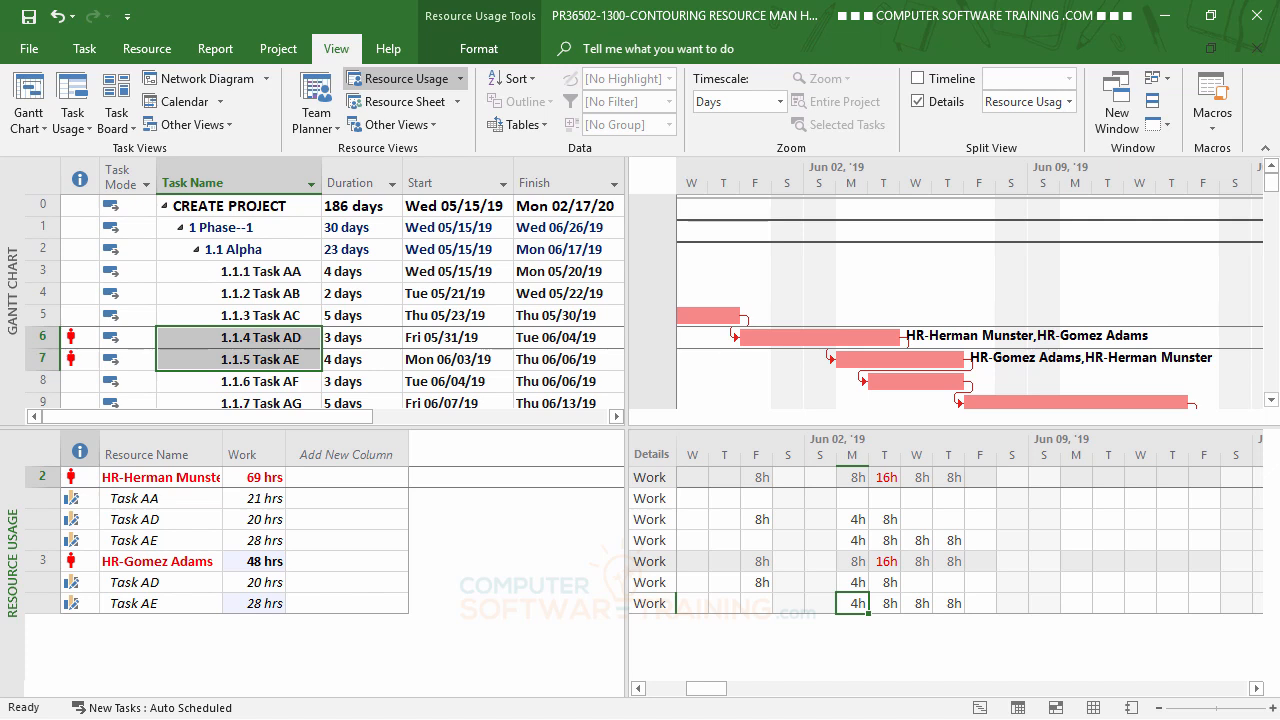
Set HR-Herman Munster's June 4 work to 4 hours on Task AD and 4 hours on Task AE.
left_click(890, 518)
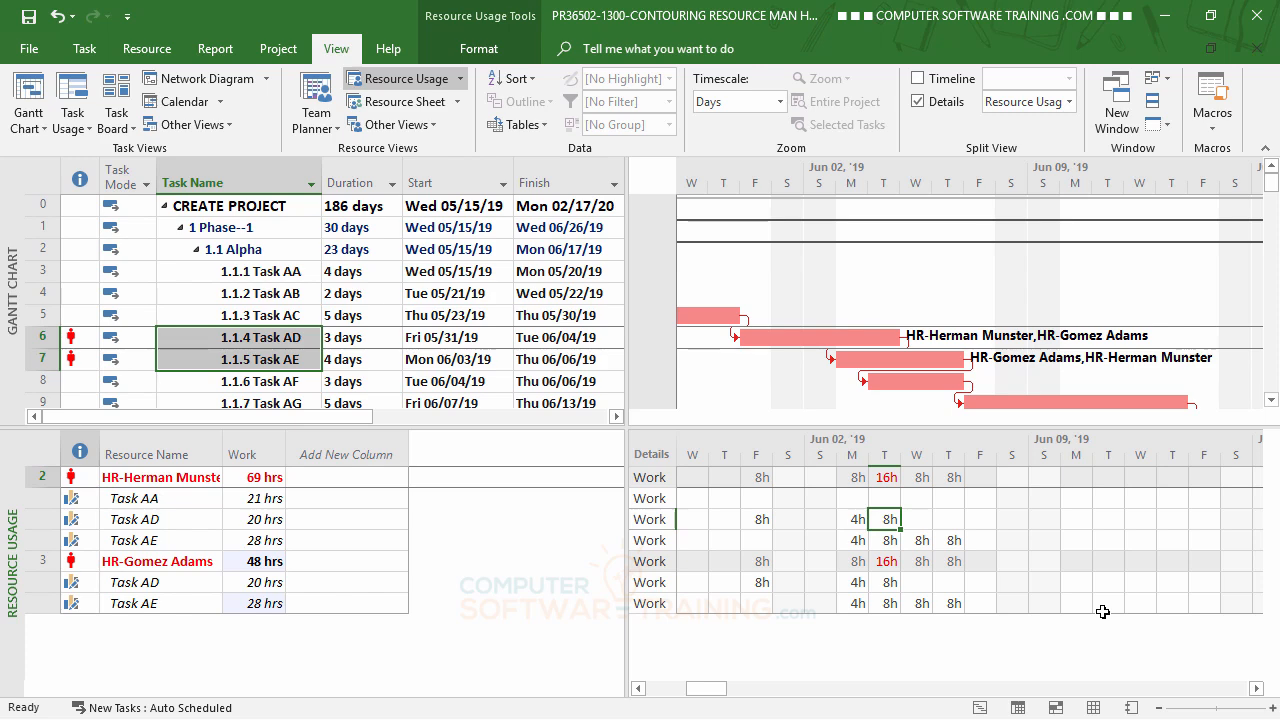
type("4")
key("Return")
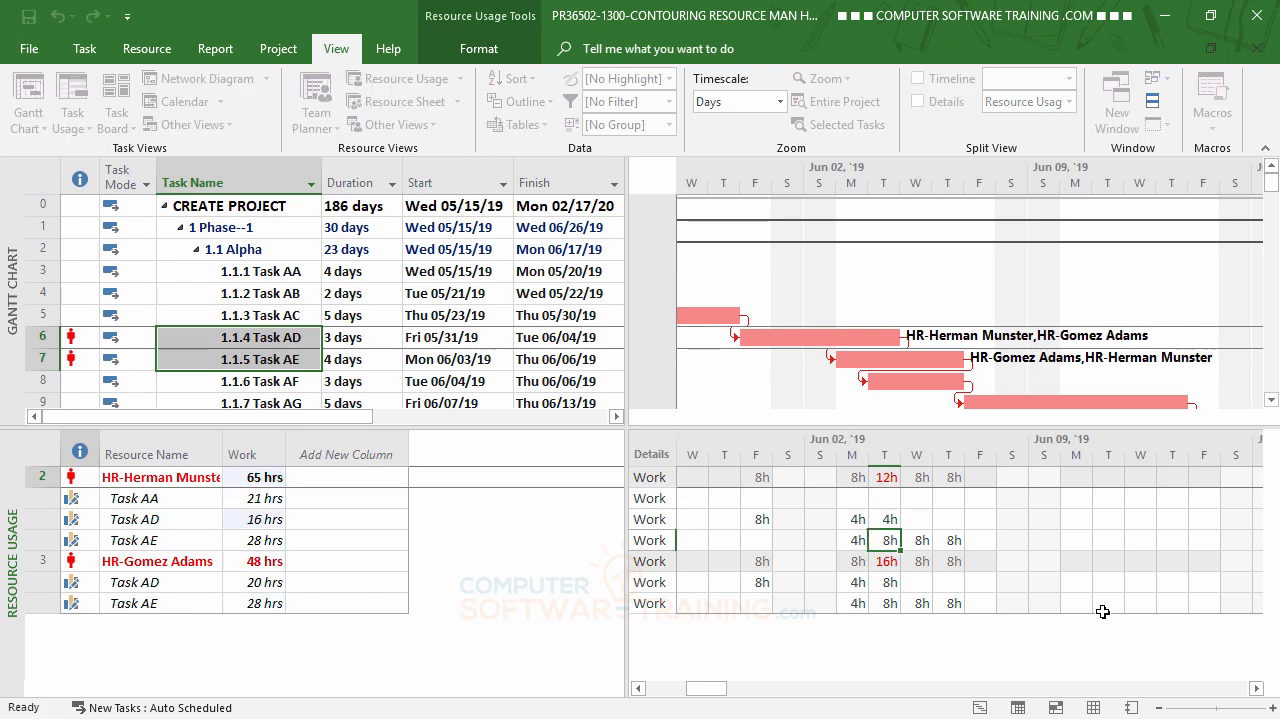
type("4")
key("Return")
key("Down")
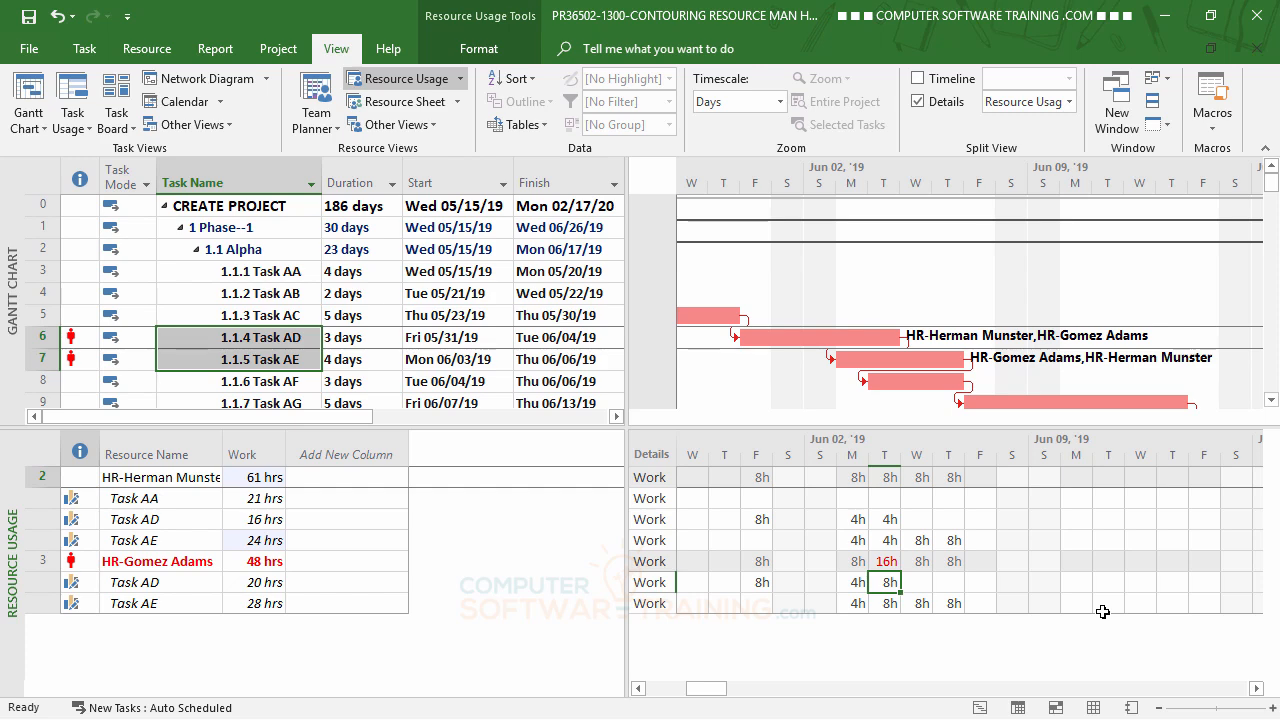
Set HR-Gomez Adams's June 4 work to 5 hours on Task AD and 3 hours on Task AE, and hide the details view.
type("5")
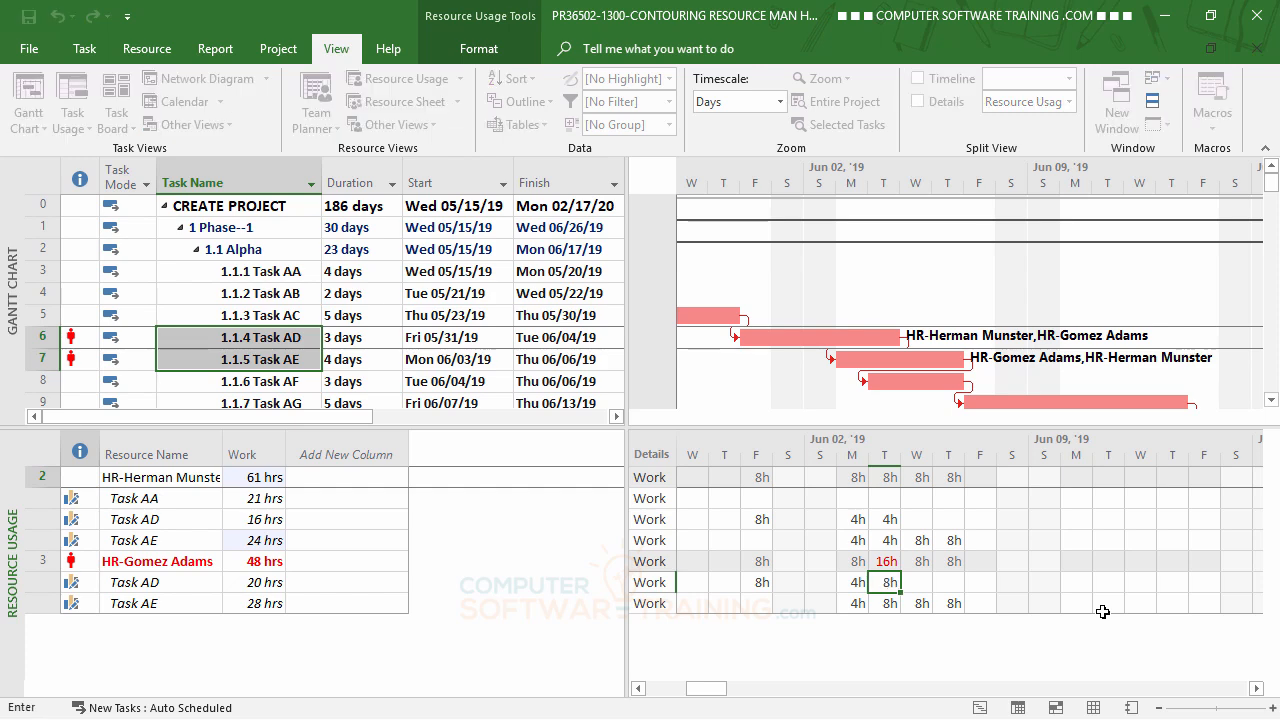
key("Return")
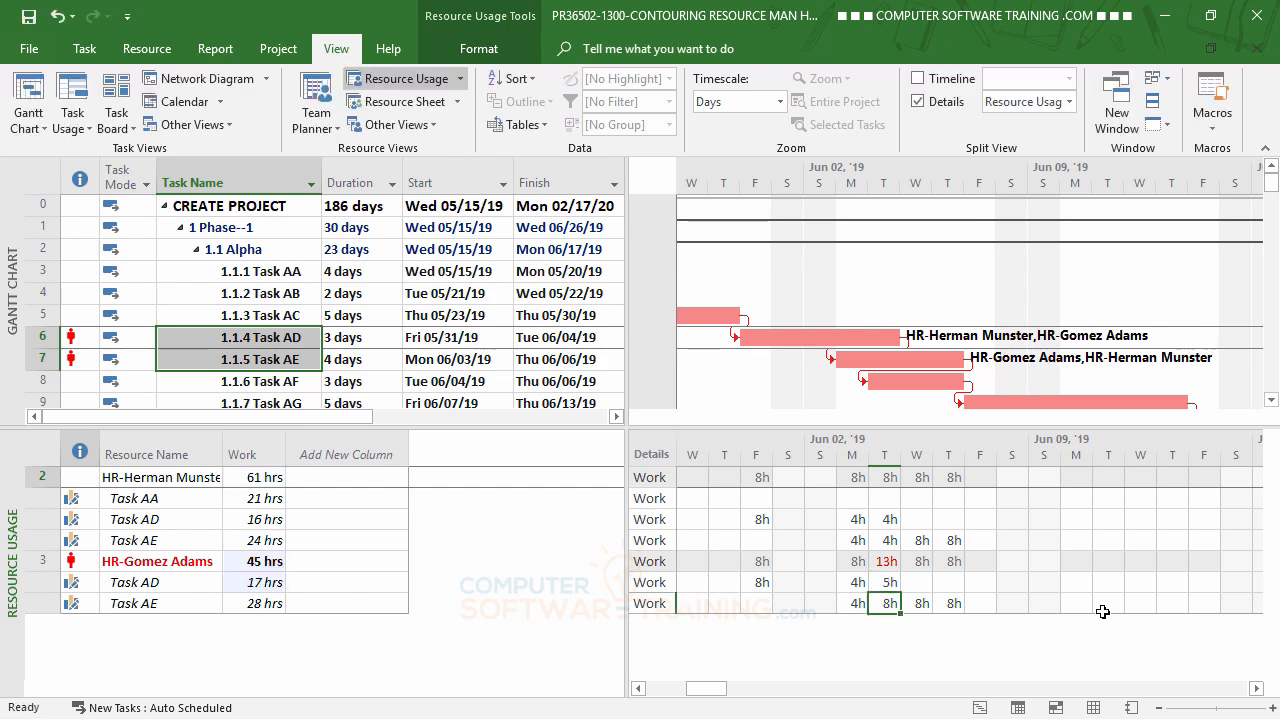
type("3")
key("Return")
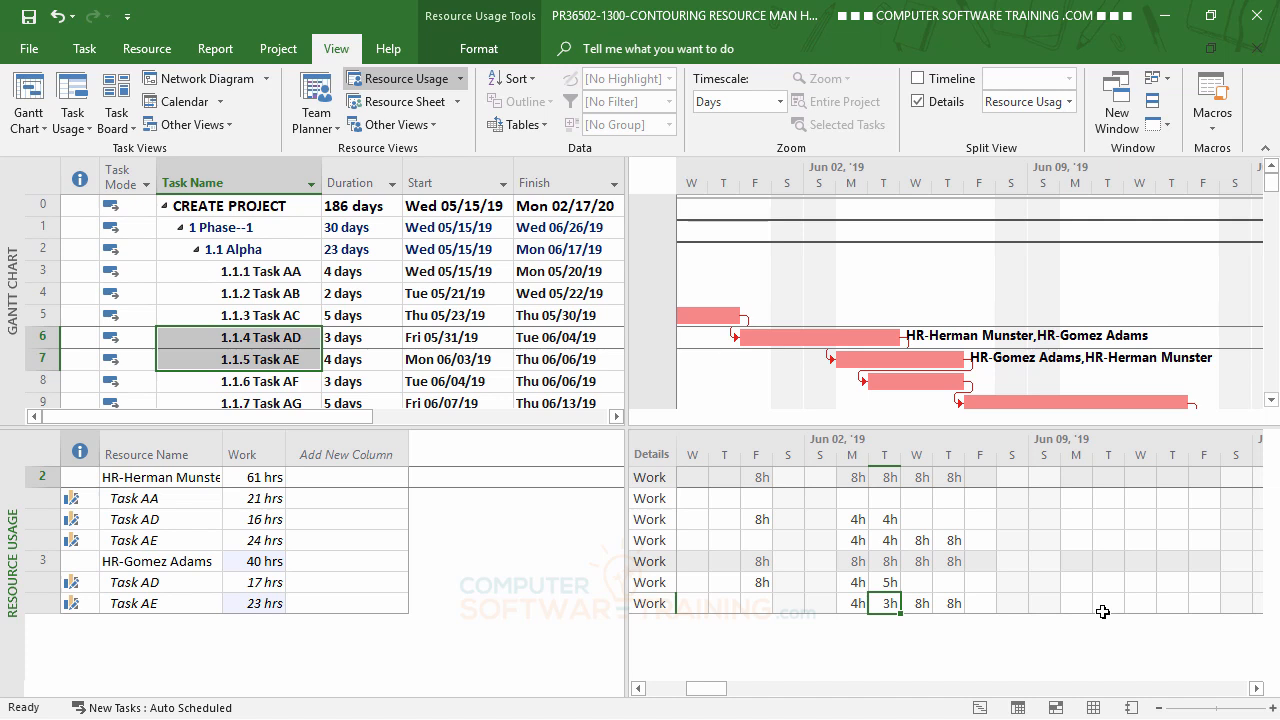
left_click(917, 101)
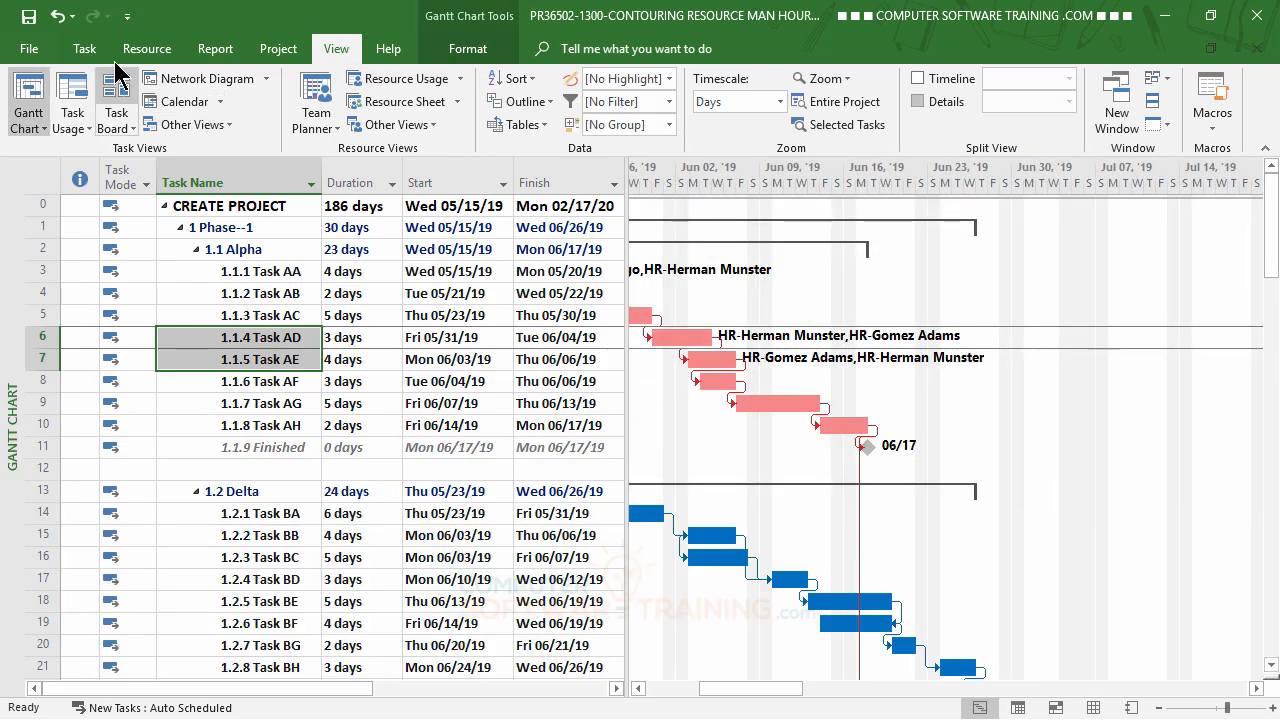
Review the resources assigned to Tasks AD and AE in the Assign Resources dialog, leaving the assignments as they are.
left_click(147, 48)
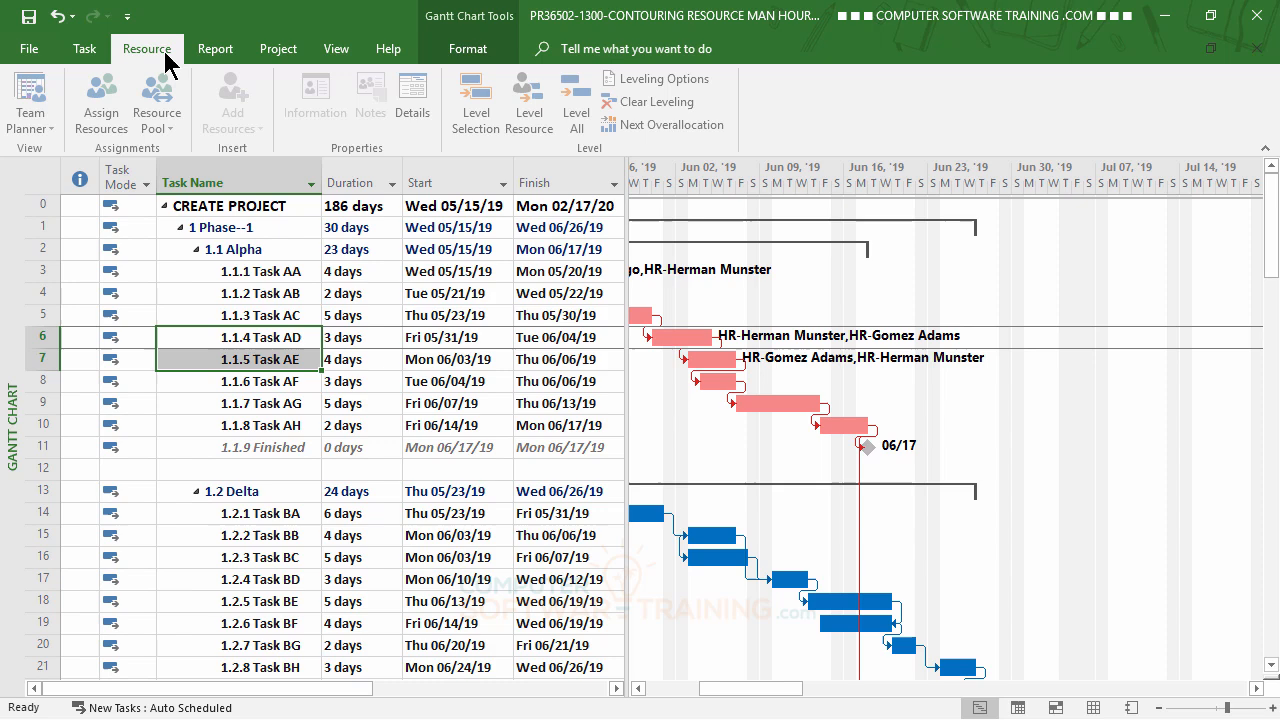
left_click(105, 100)
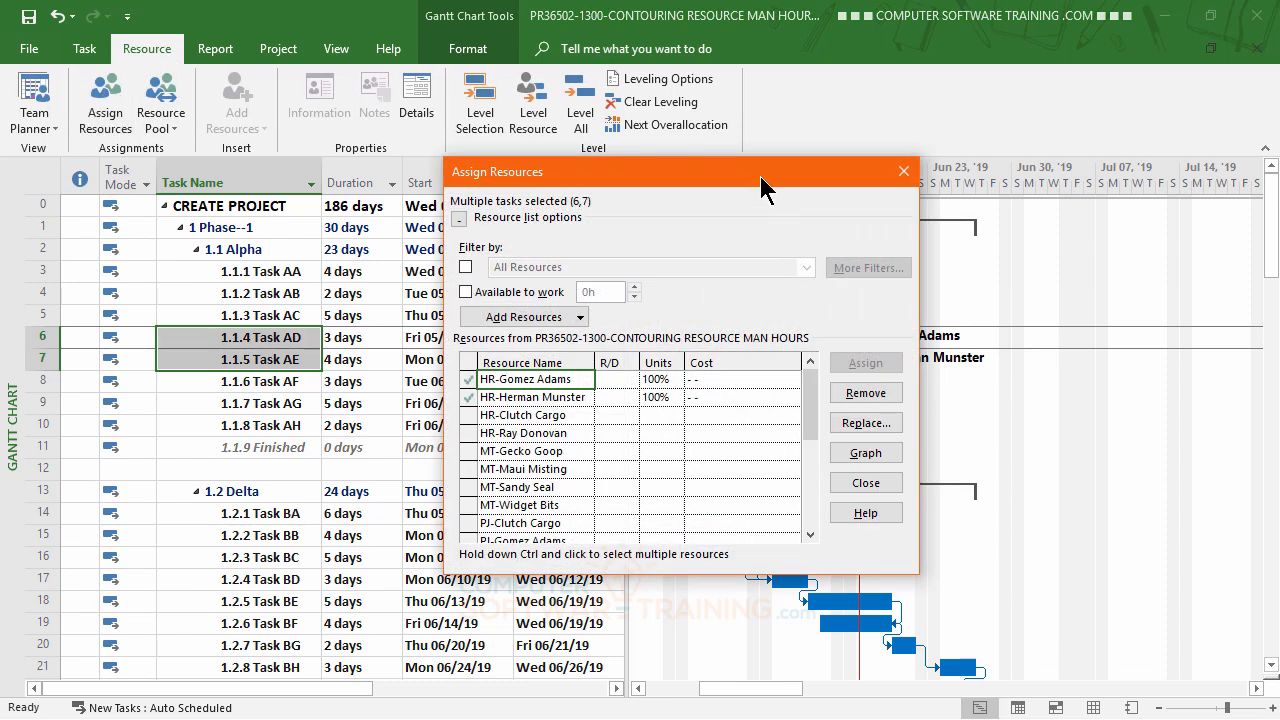
left_click_drag(761, 177, 1150, 151)
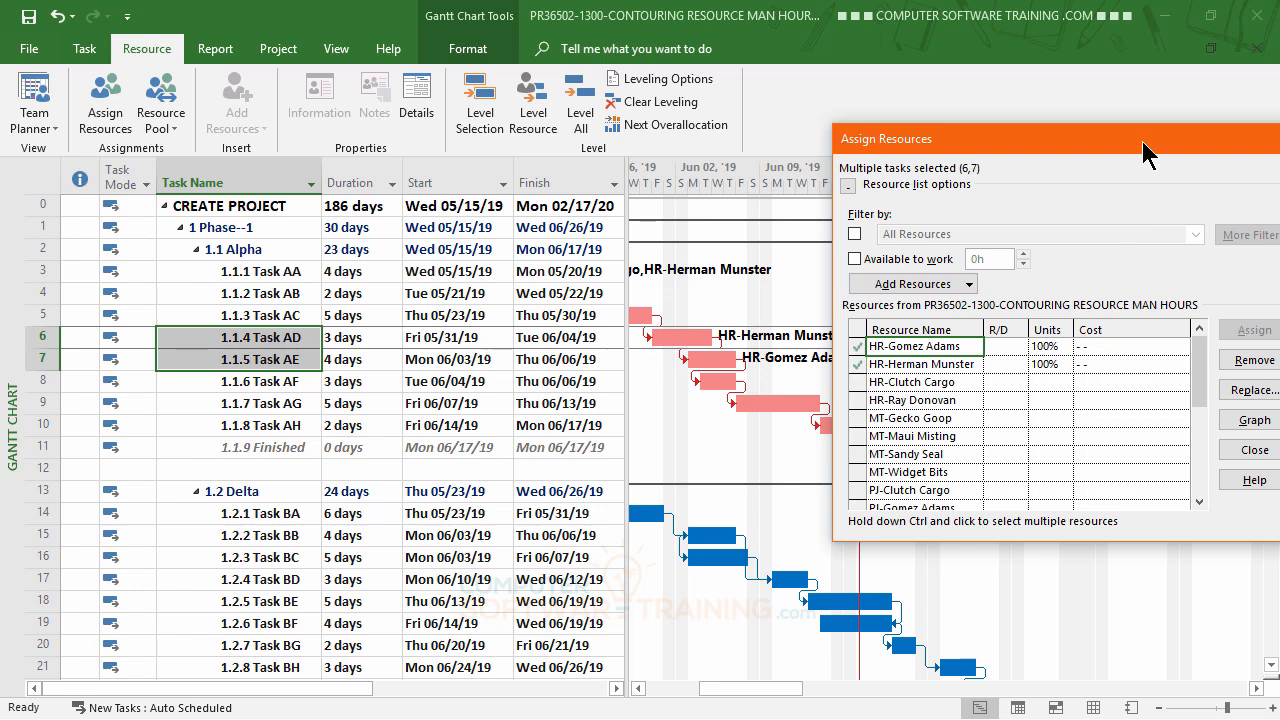
left_click_drag(1142, 141, 867, 169)
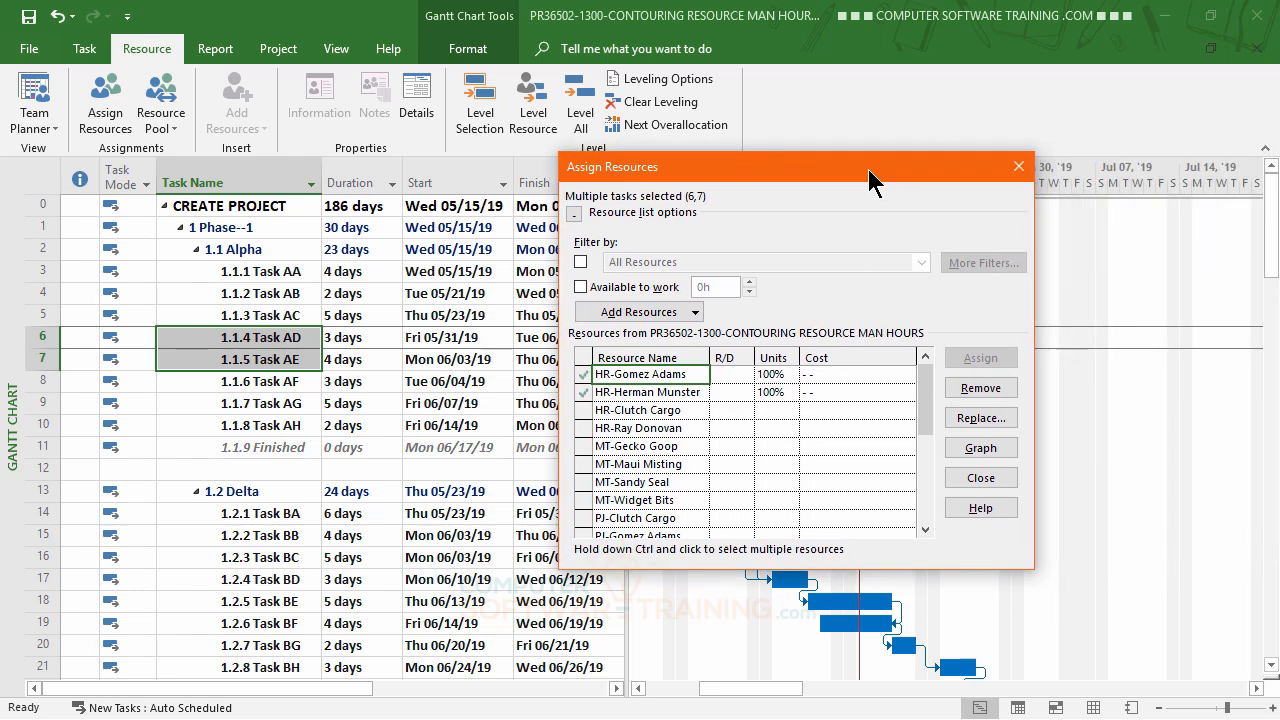
left_click(983, 479)
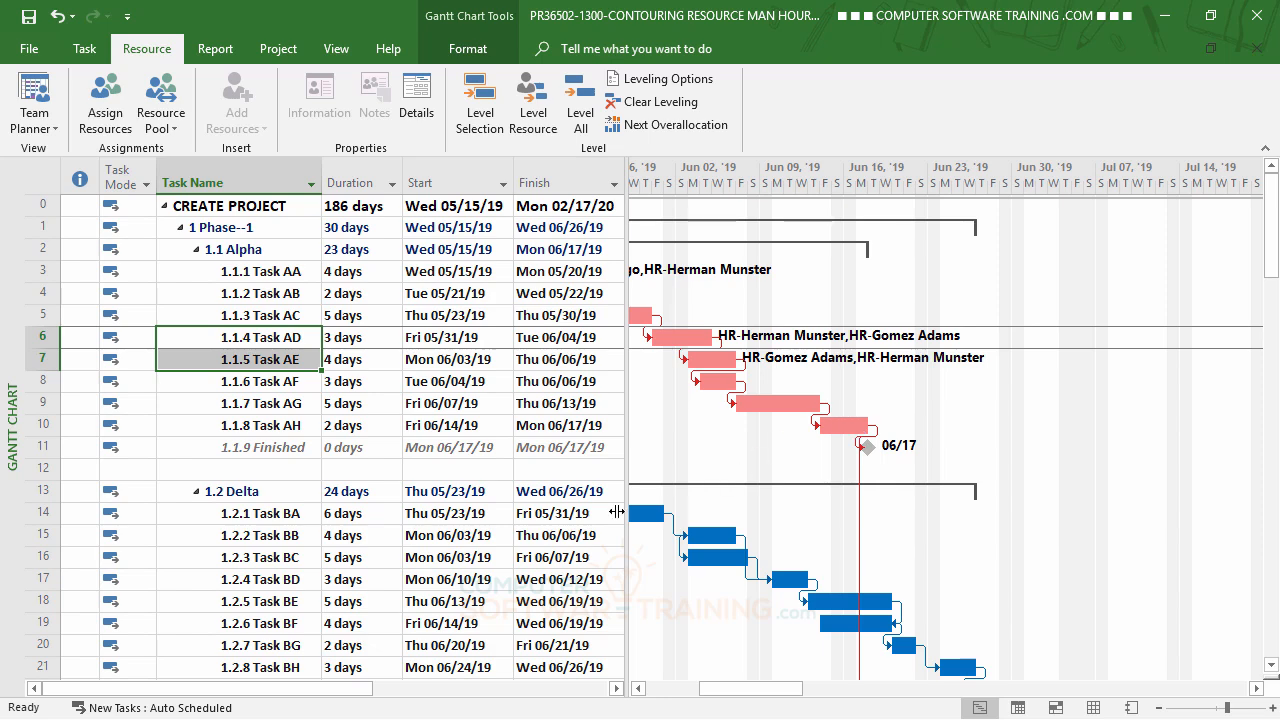
Assign HR-Clutch Cargo, HR-Gomez Adams and HR-Herman Munster to Tasks AH, BE and BF.
left_click(258, 423)
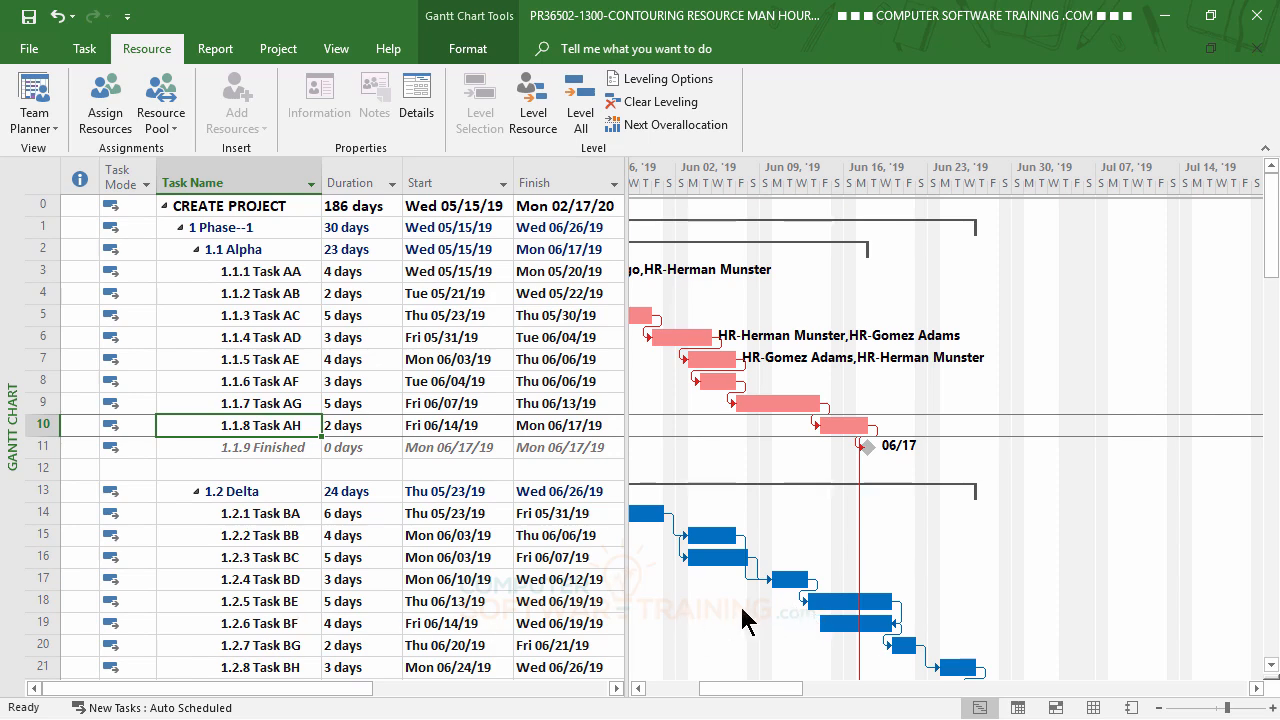
left_click(276, 601, "ctrl")
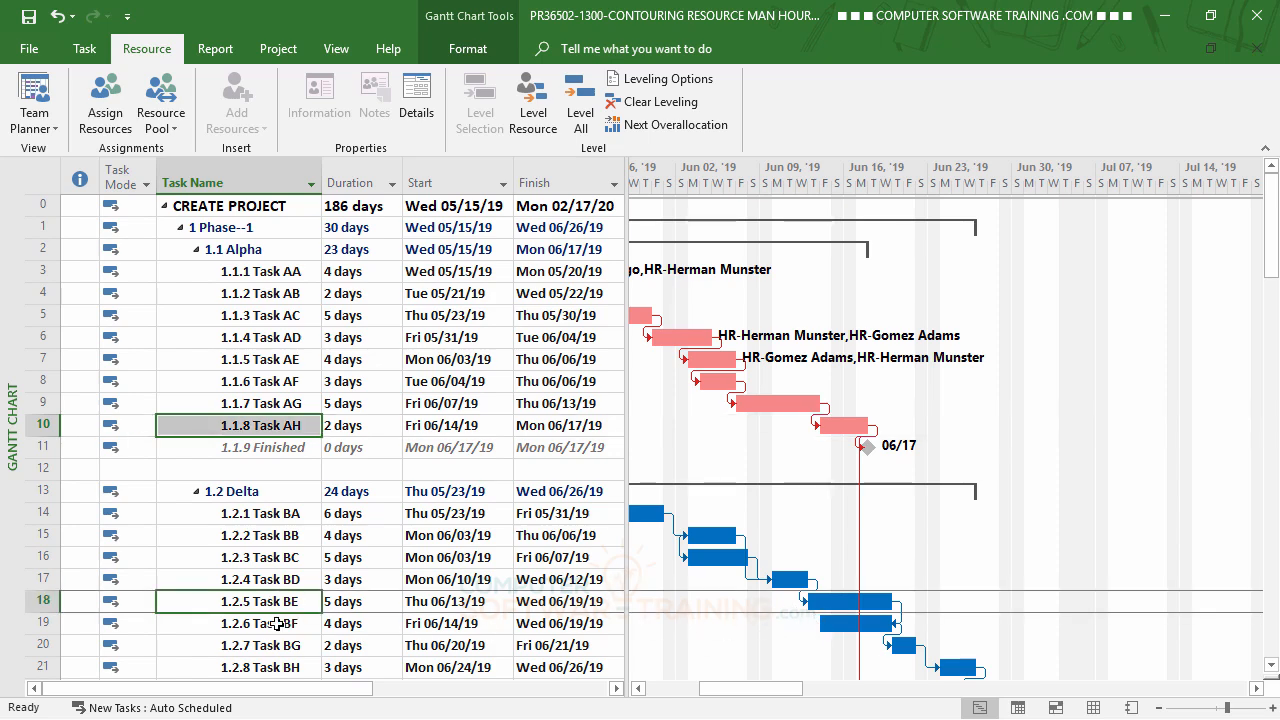
left_click(277, 623, "ctrl")
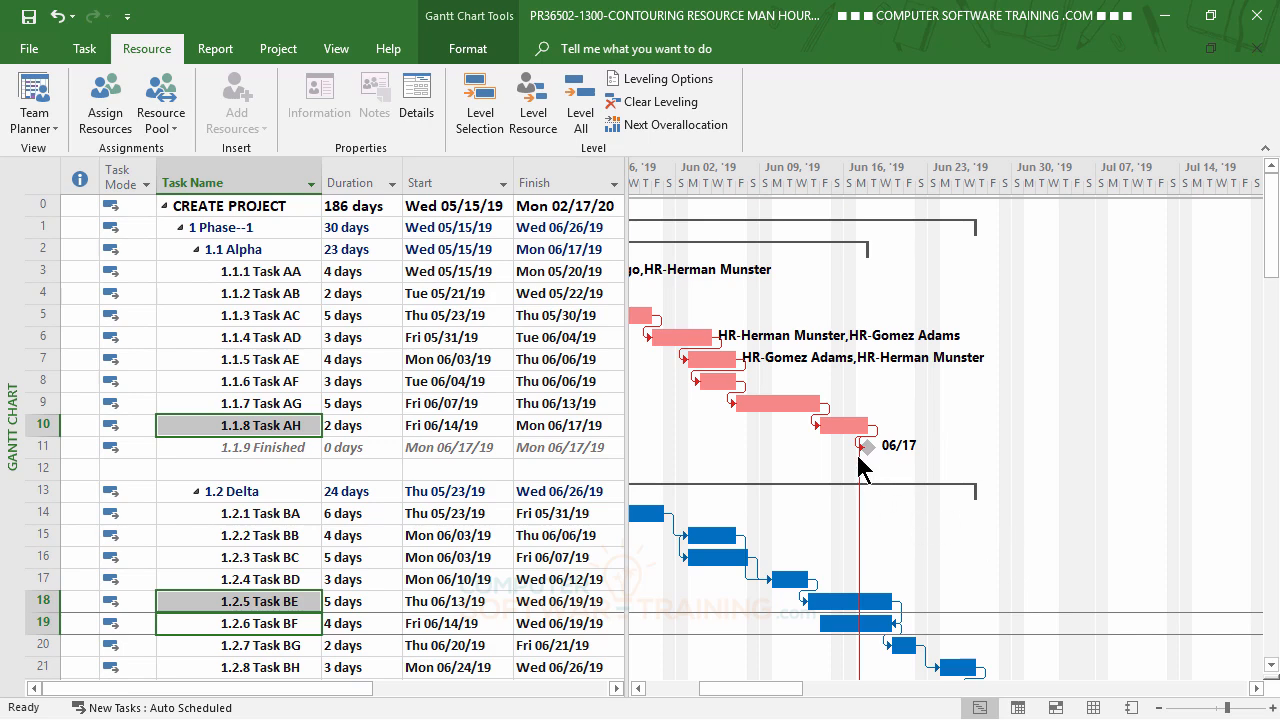
scroll(1100, 540, "down", 9)
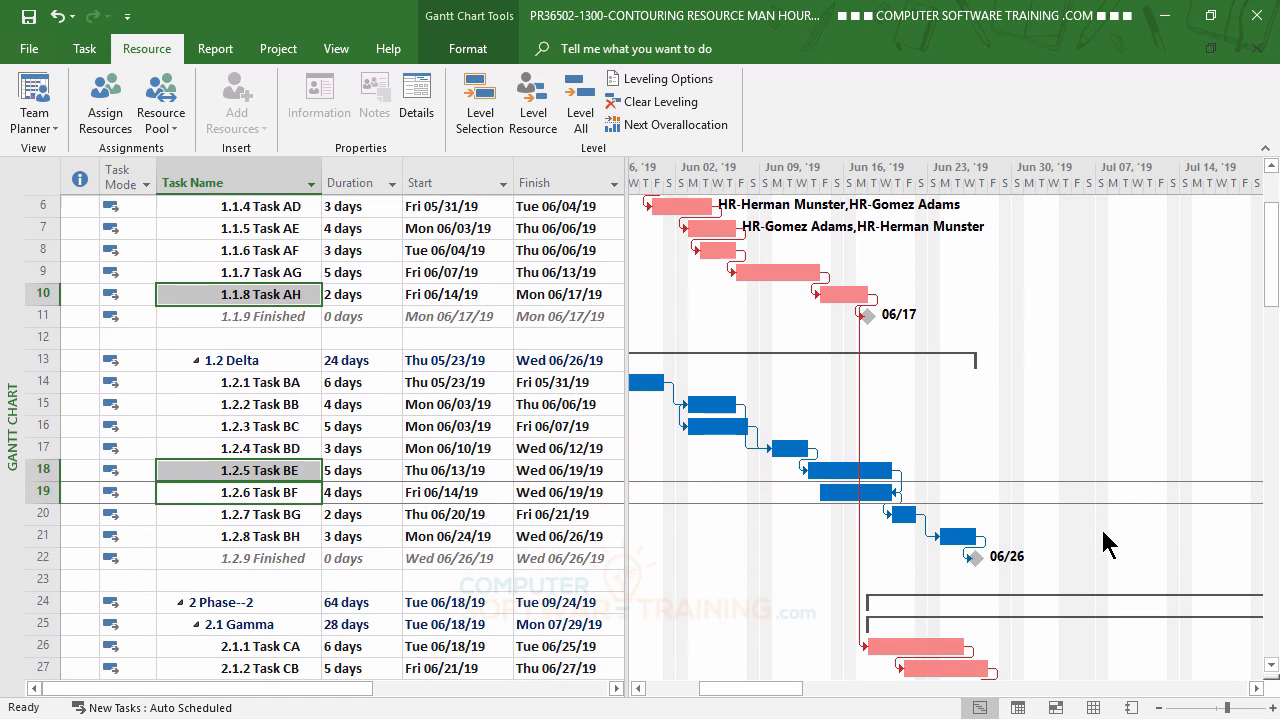
scroll(1100, 540, "down", 4)
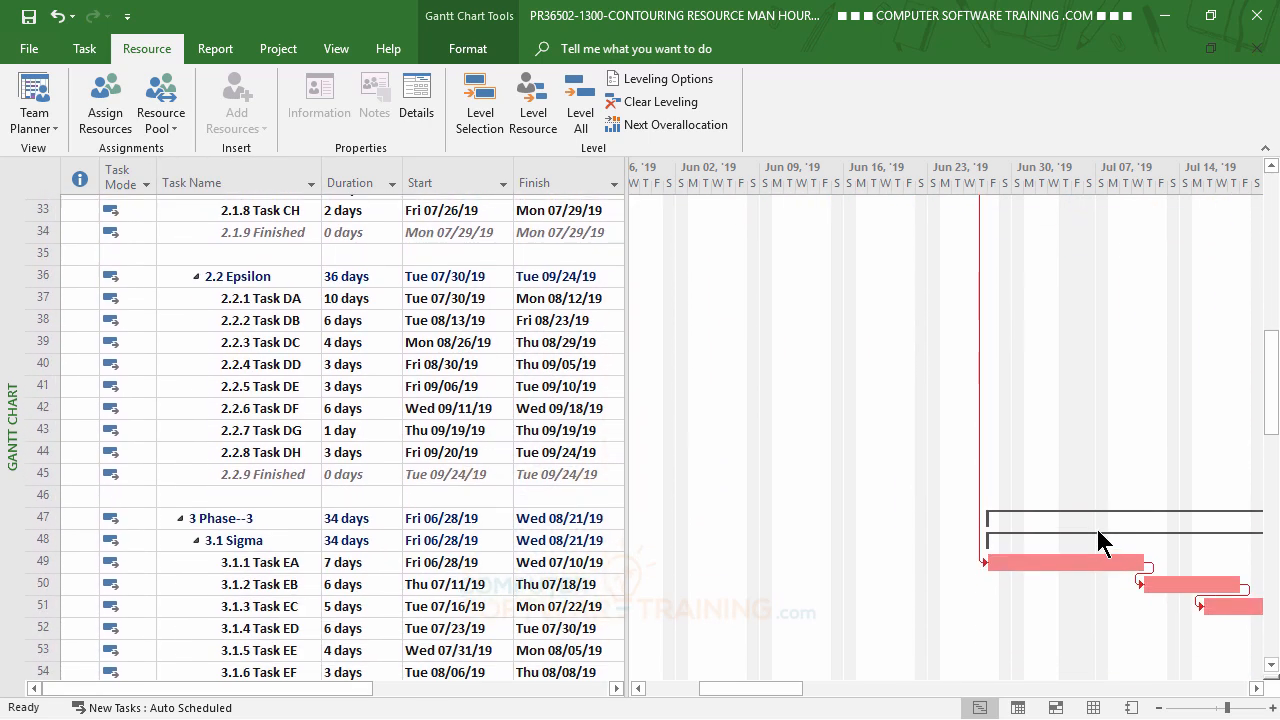
scroll(1095, 540, "up", 5)
scroll(1095, 541, "up", 7)
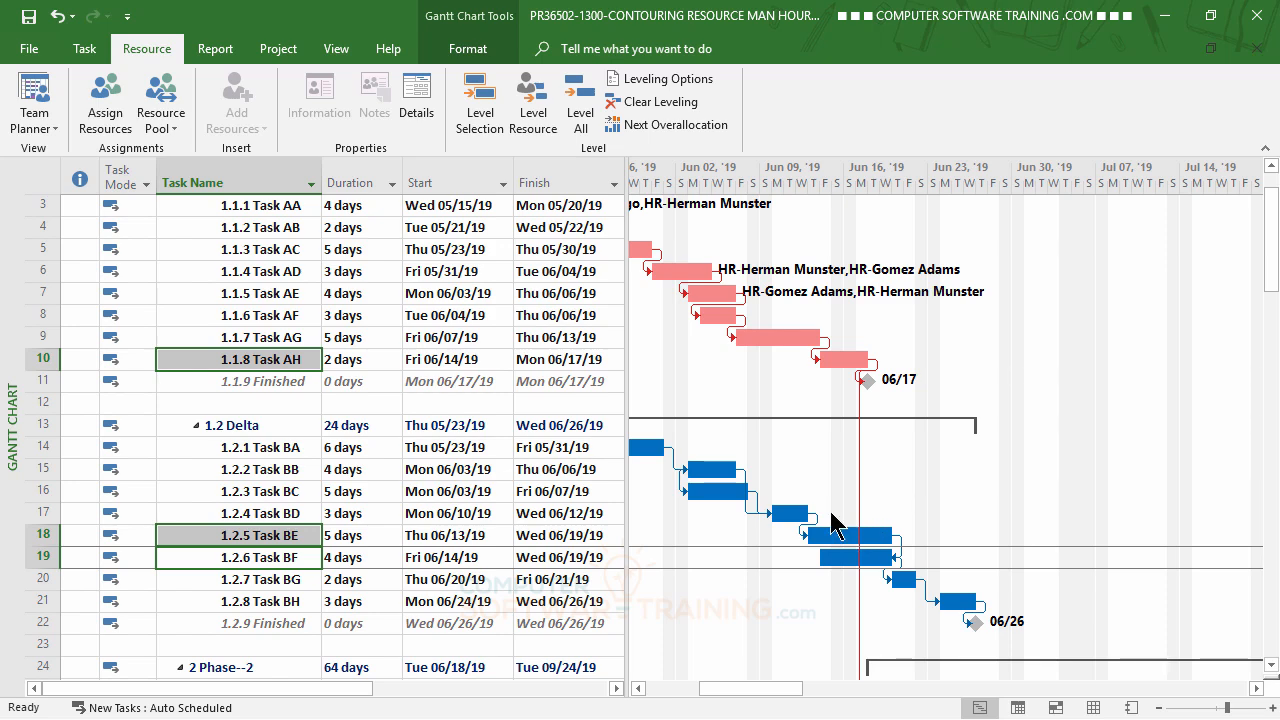
left_click(105, 110)
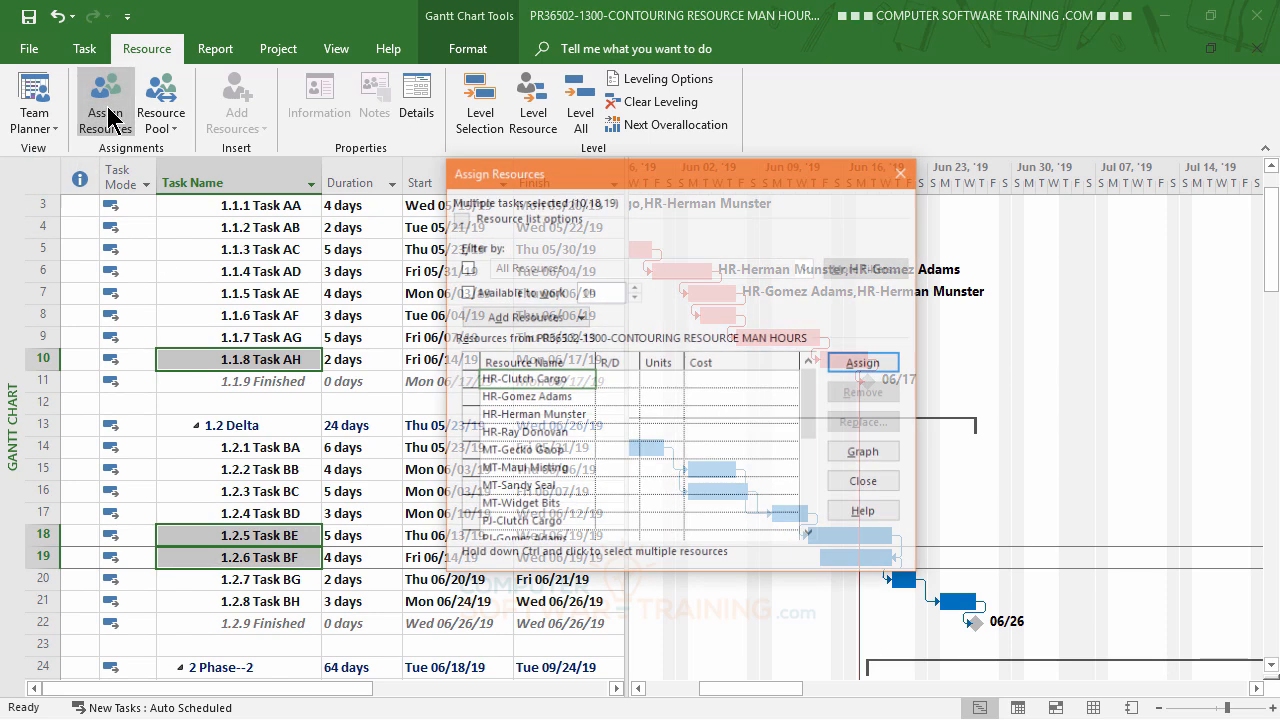
left_click_drag(698, 180, 1170, 71)
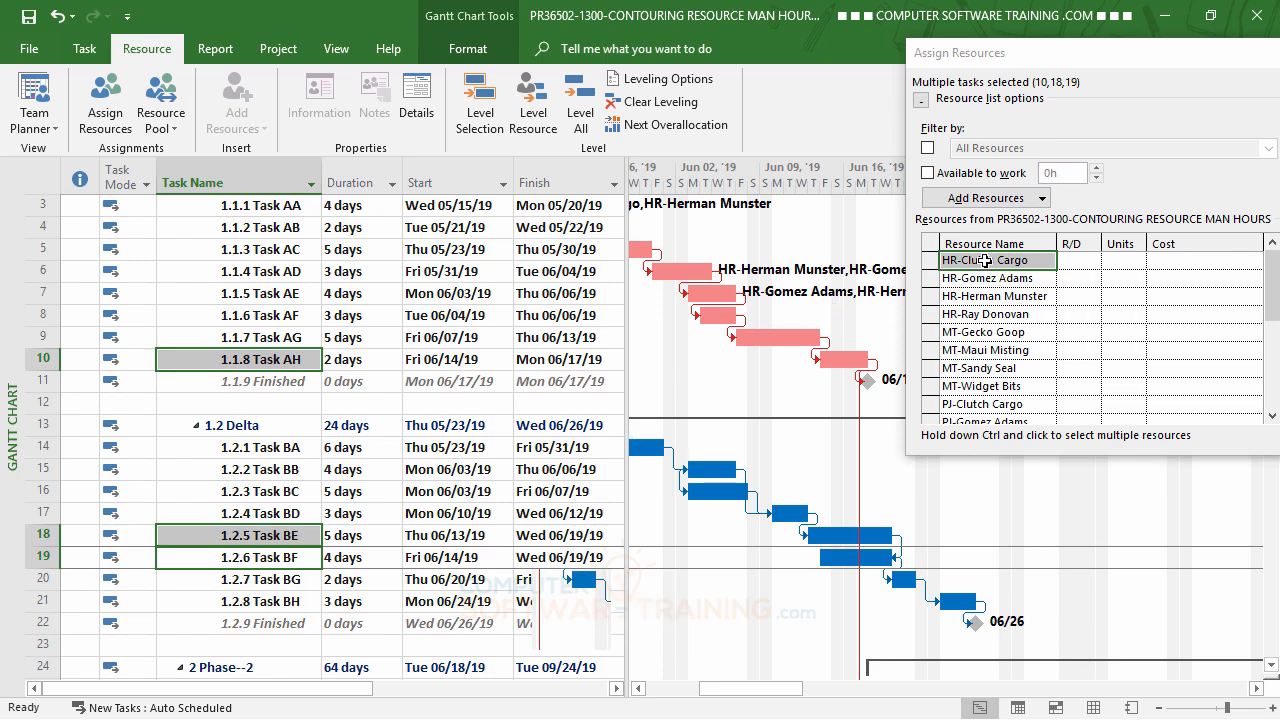
left_click_drag(985, 260, 990, 298)
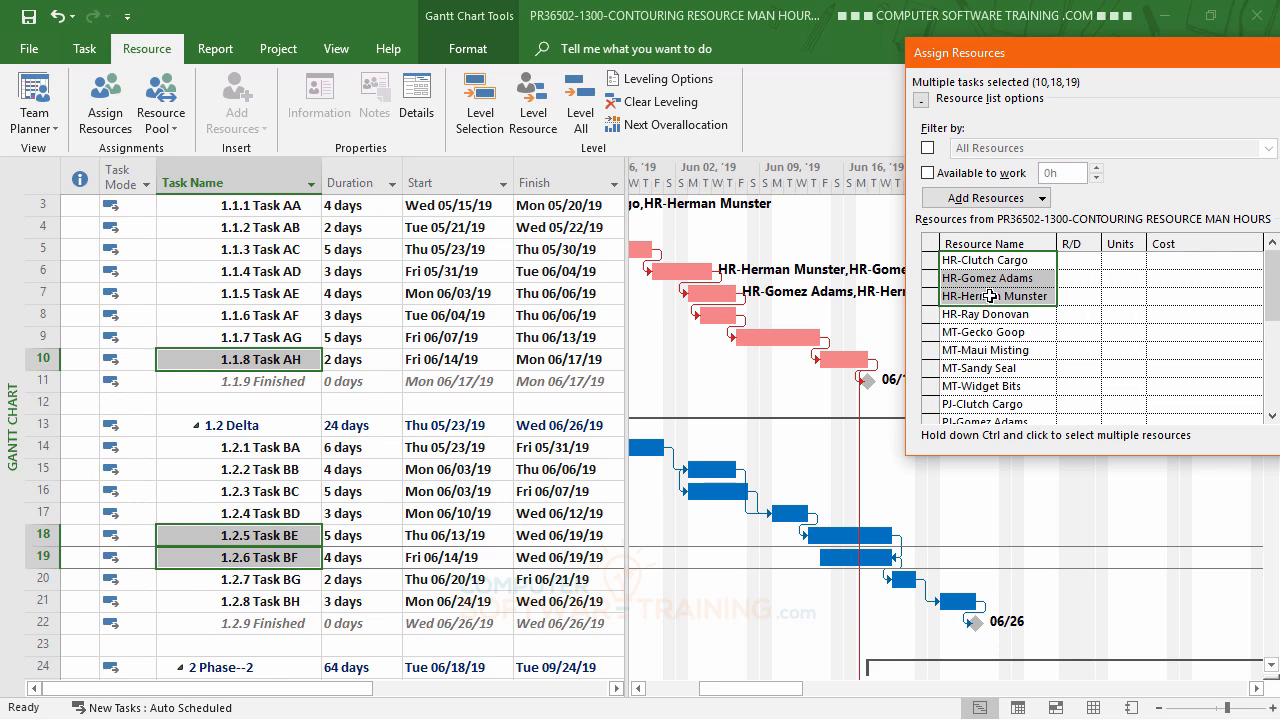
left_click_drag(1157, 58, 973, 48)
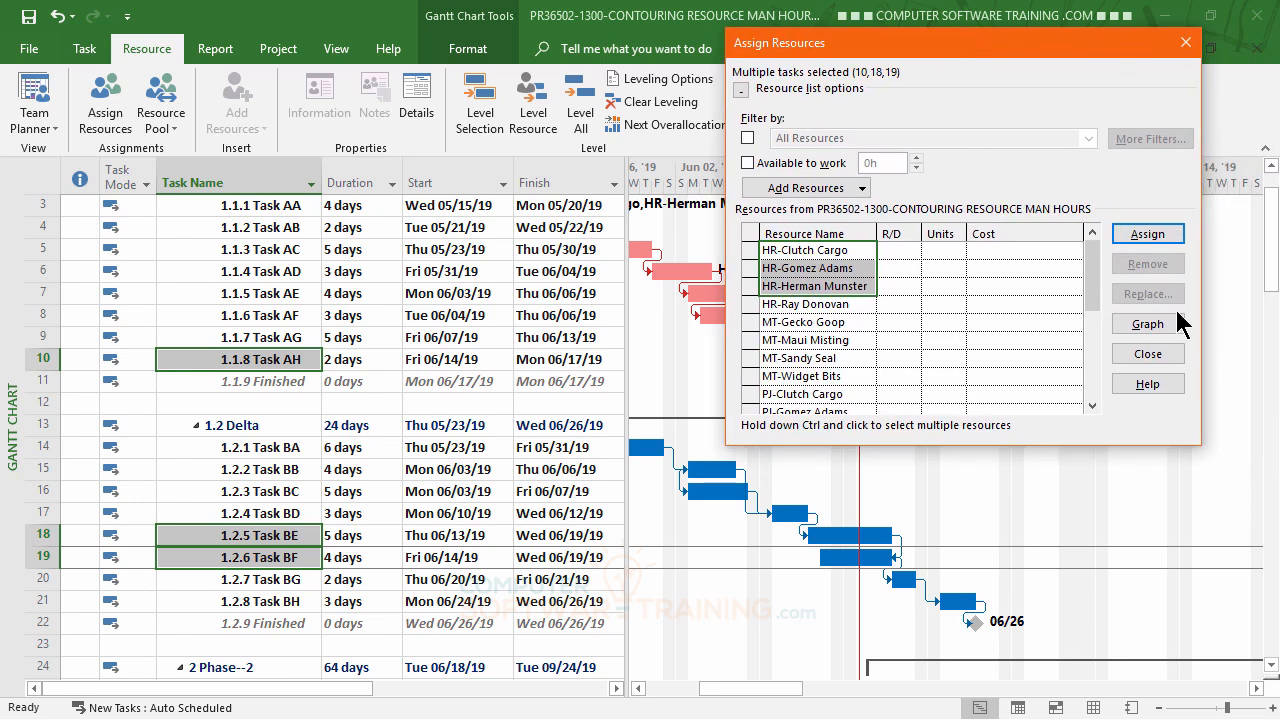
left_click(1147, 235)
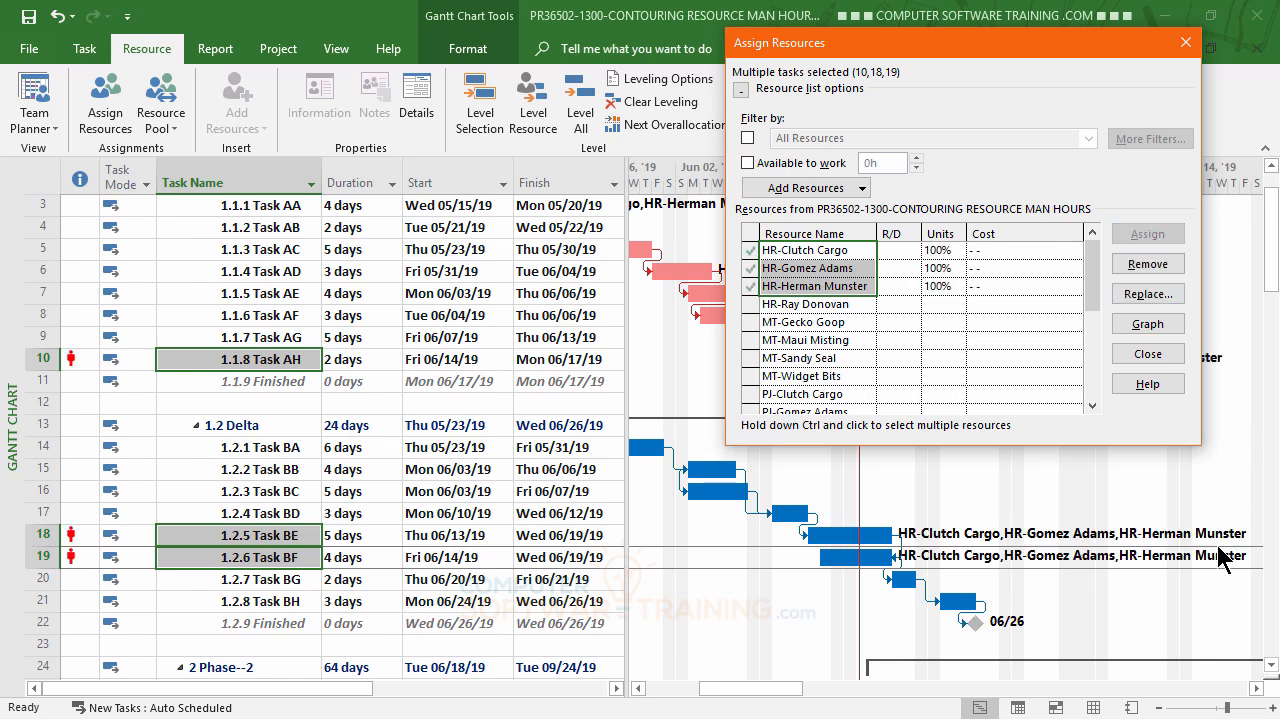
Look through the task list for overallocation indicators and close the Assign Resources dialog.
left_click_drag(975, 46, 882, 45)
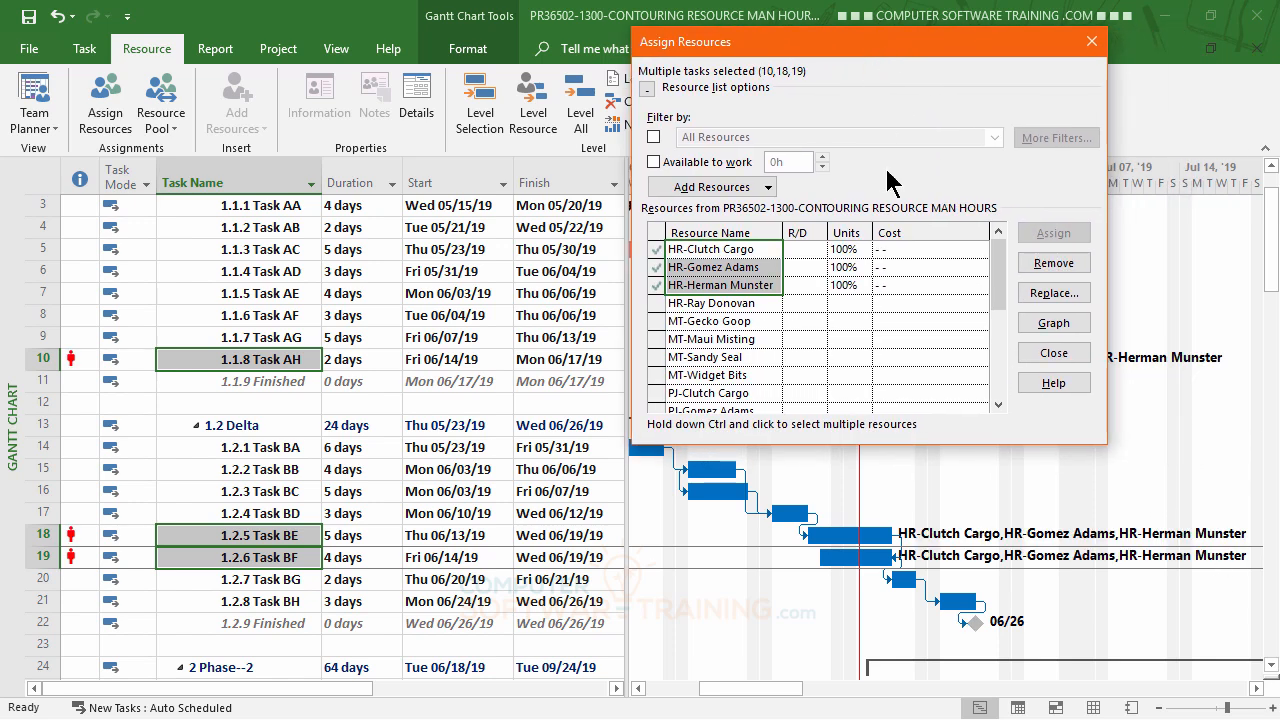
scroll(518, 405, "down", 9)
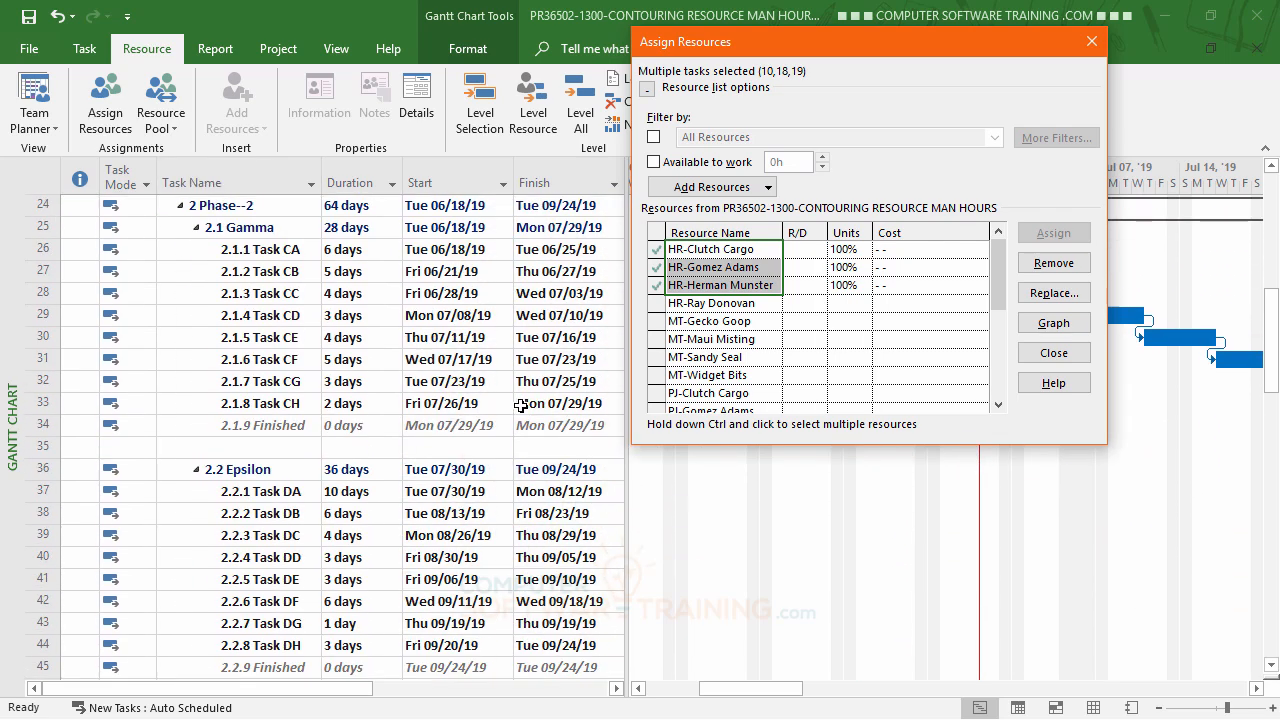
scroll(518, 405, "down", 4)
scroll(518, 405, "up", 11)
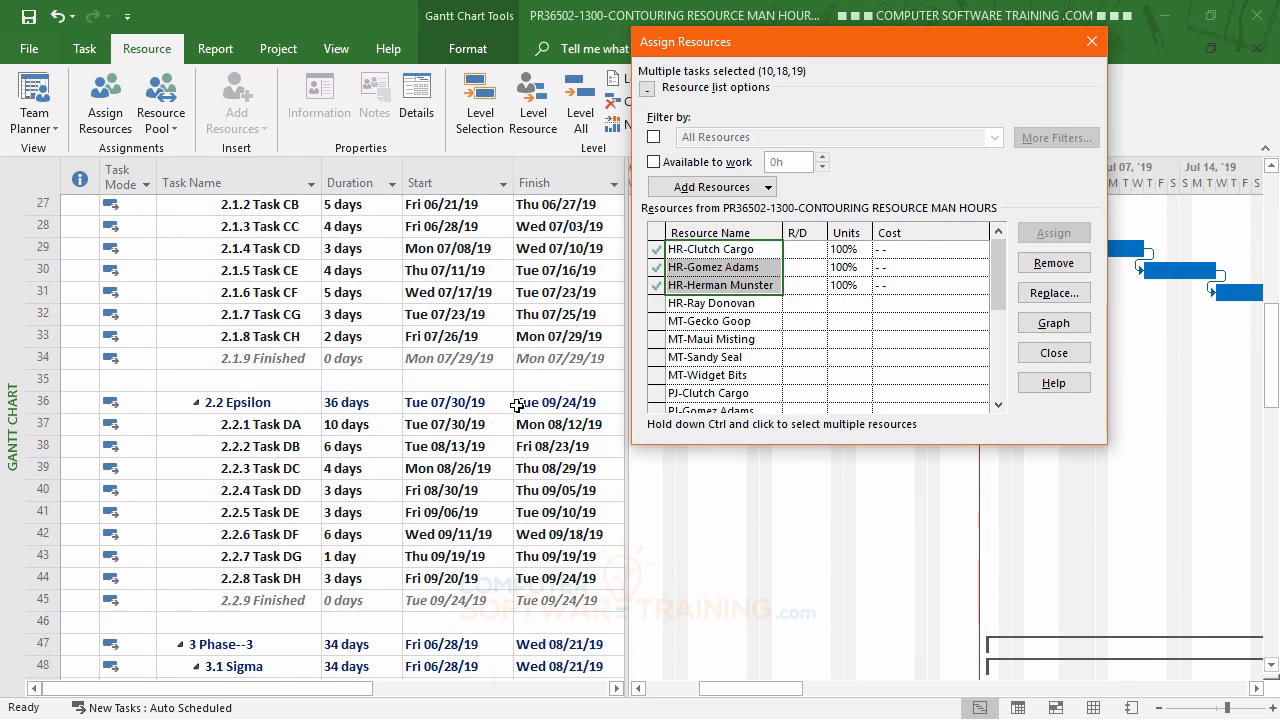
scroll(518, 405, "up", 4)
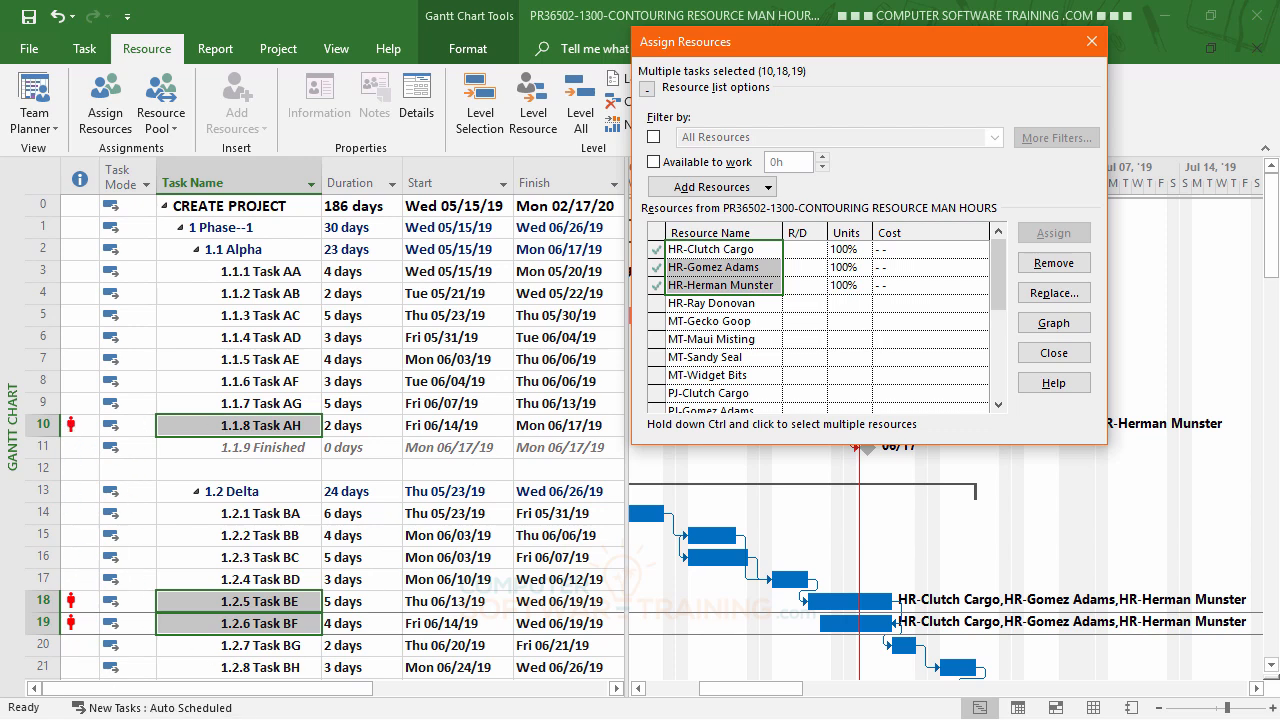
left_click(239, 623)
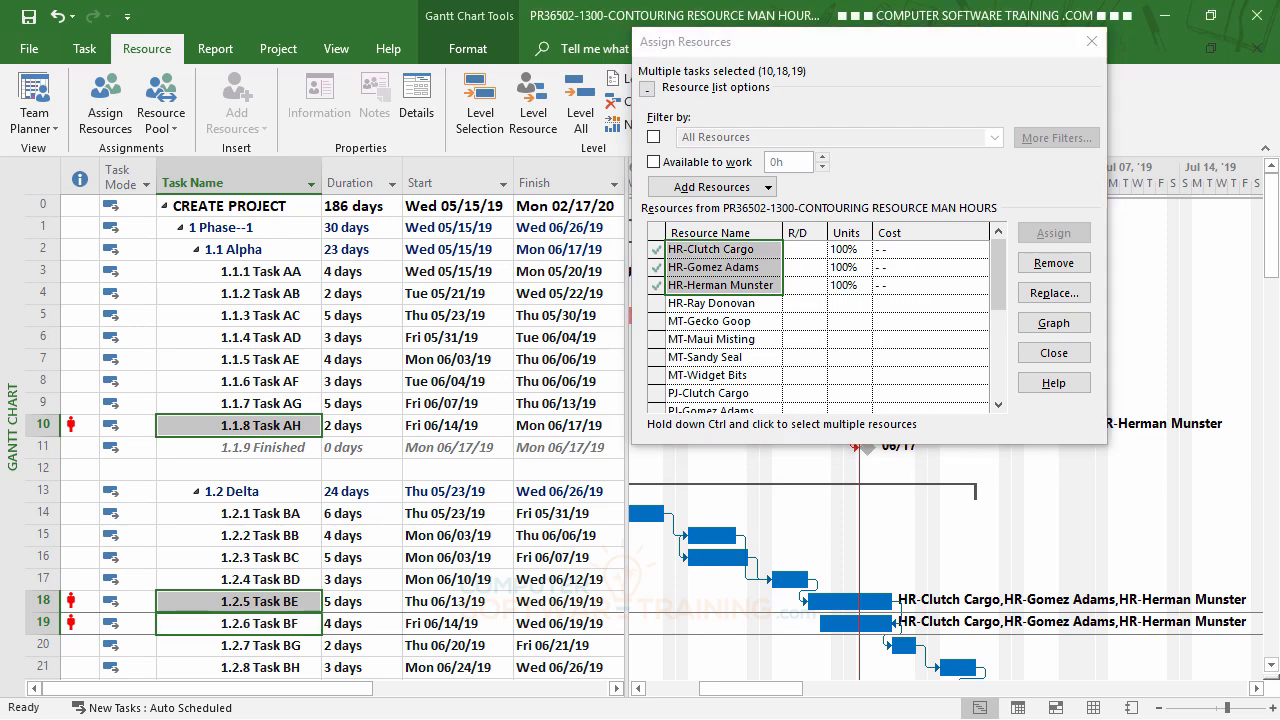
left_click(1050, 355)
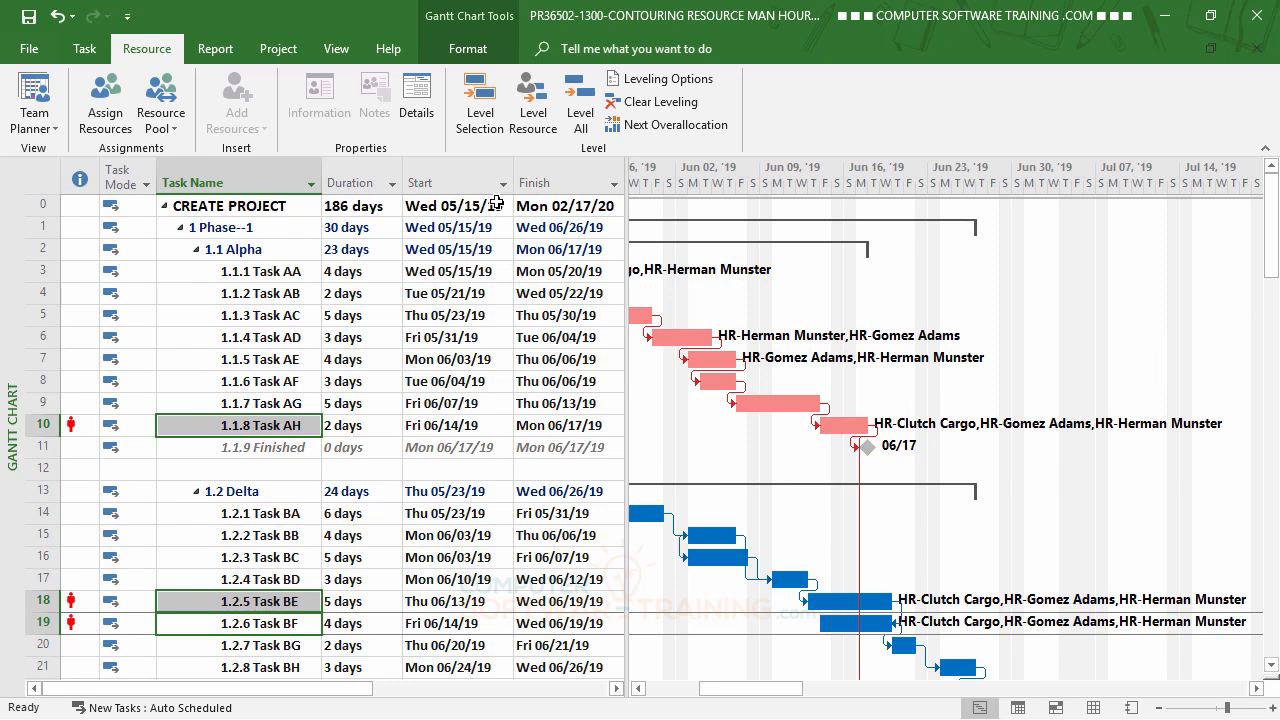
Open a split details view below the Gantt chart showing Task Usage for Tasks AH, BE and BF.
left_click(336, 48)
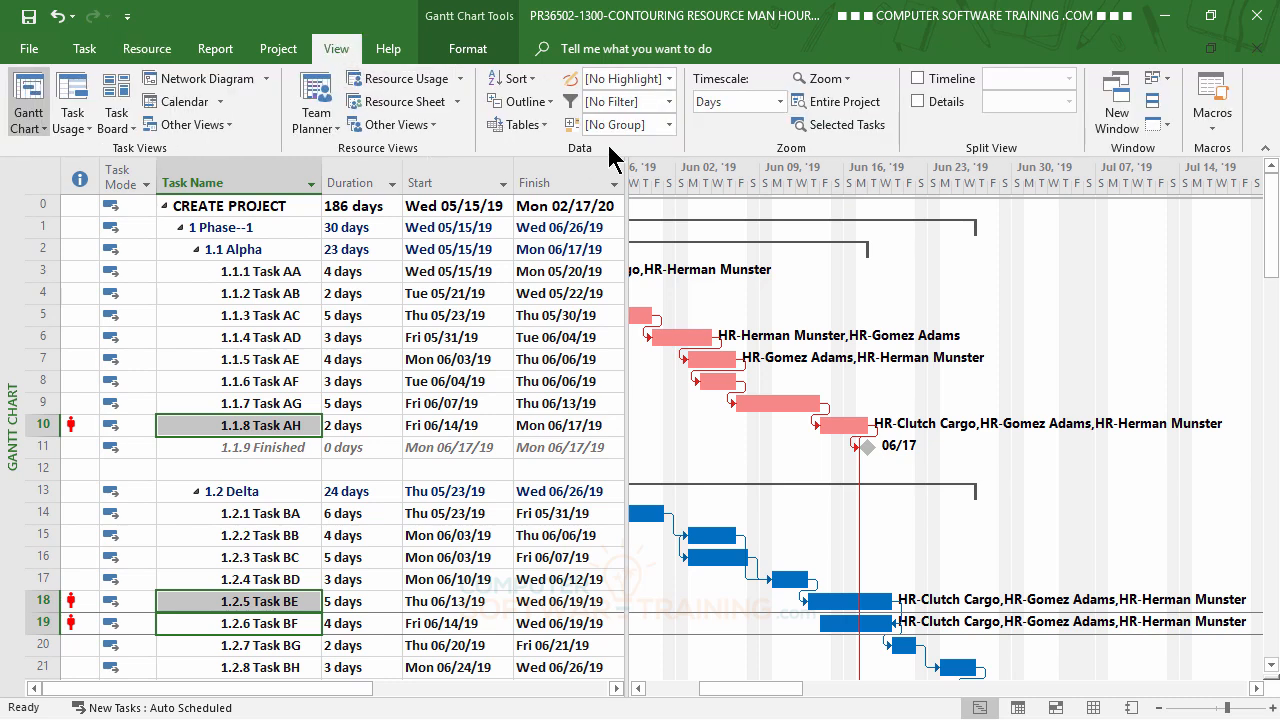
left_click(918, 101)
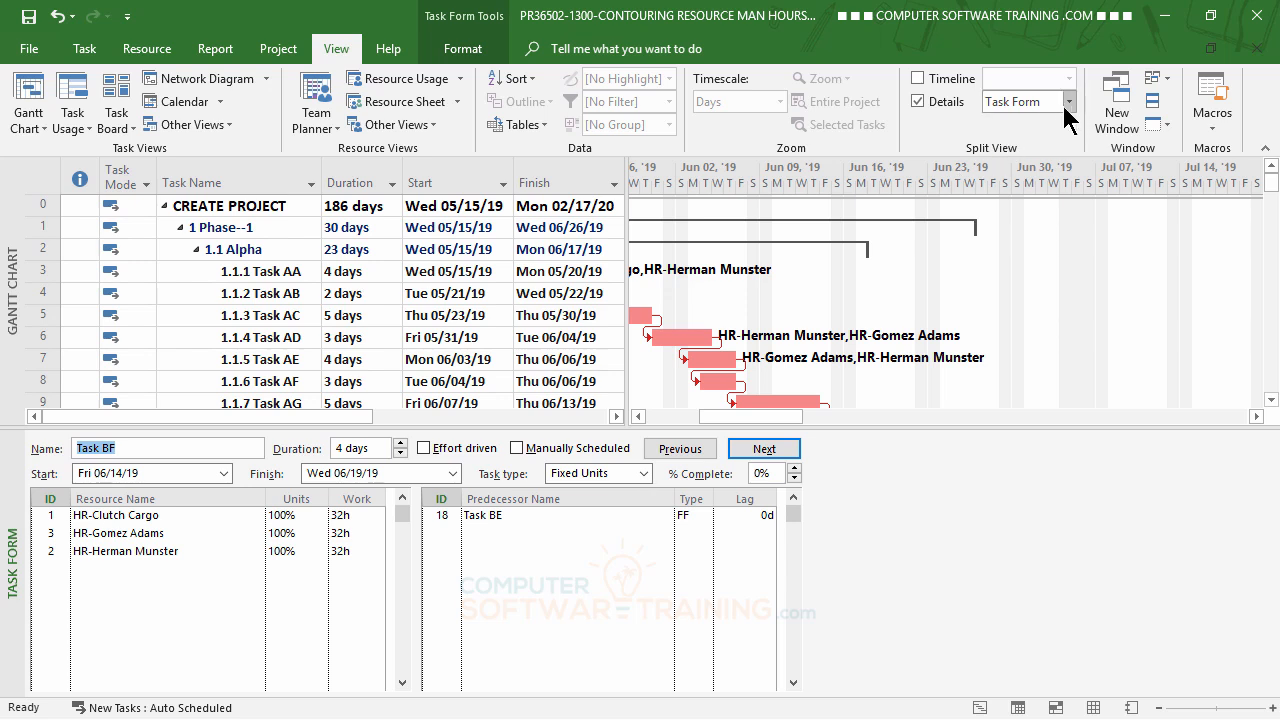
left_click(1069, 102)
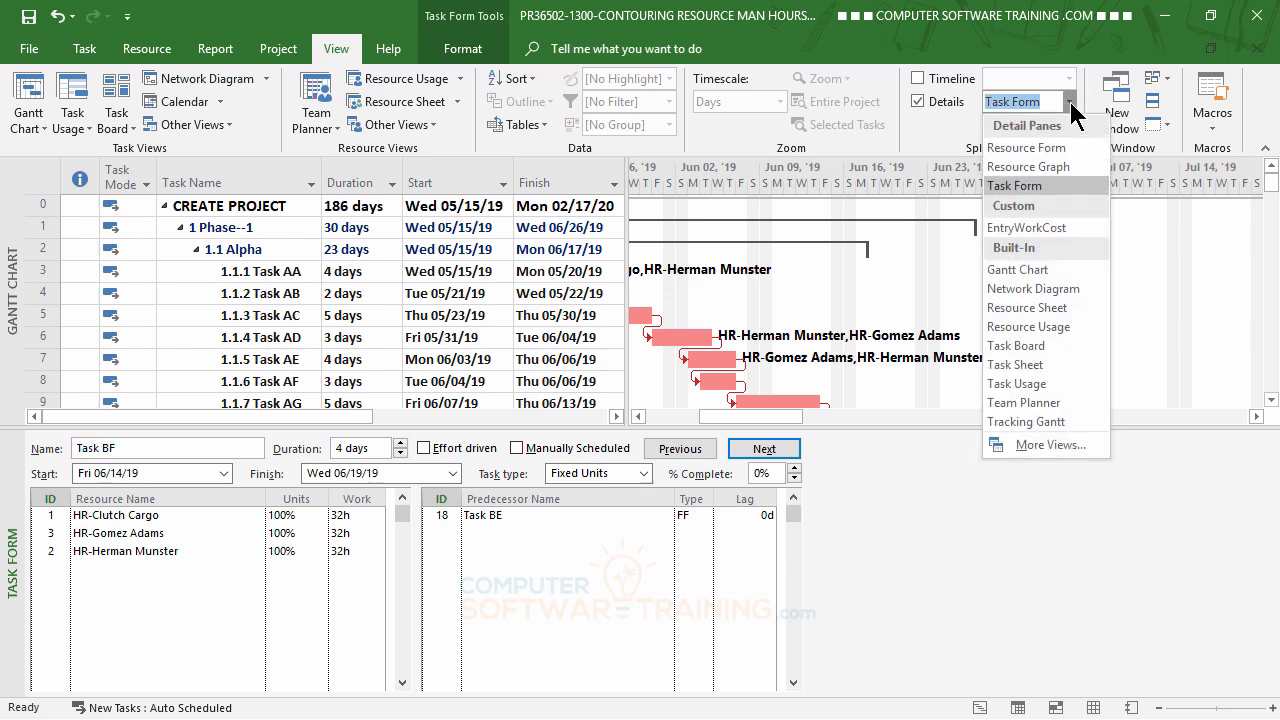
left_click(1033, 392)
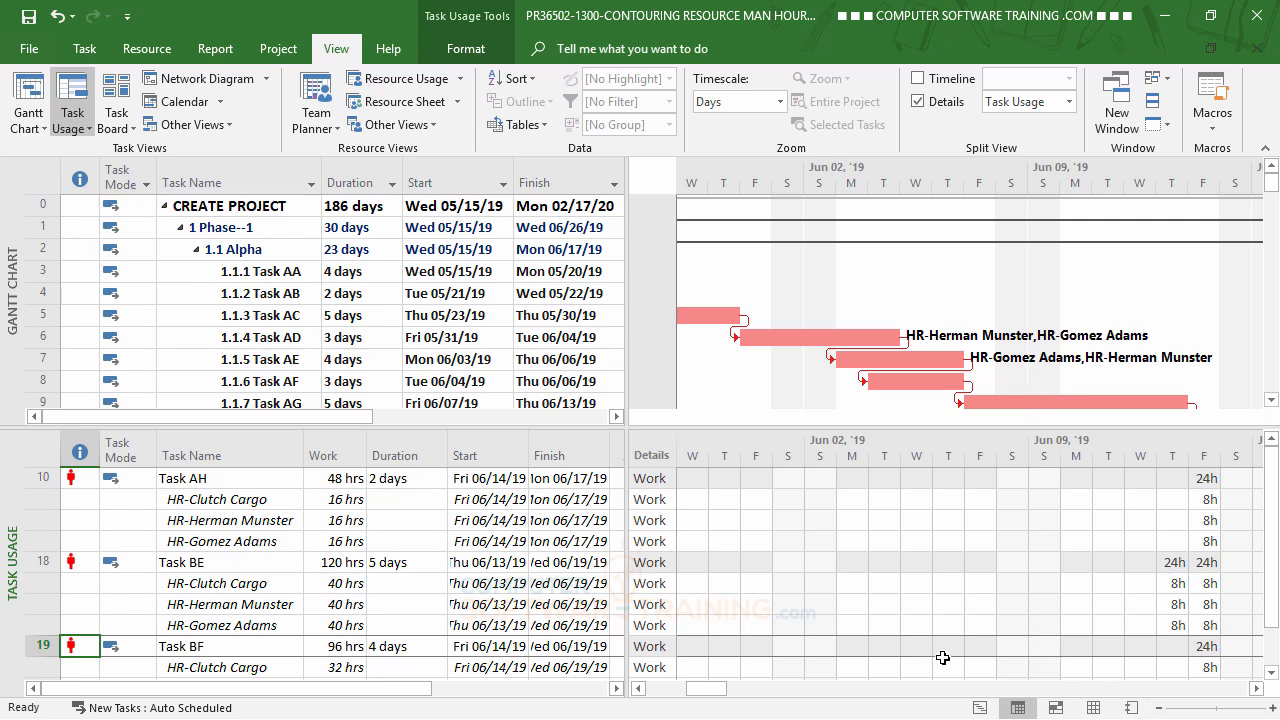
left_click(1256, 688)
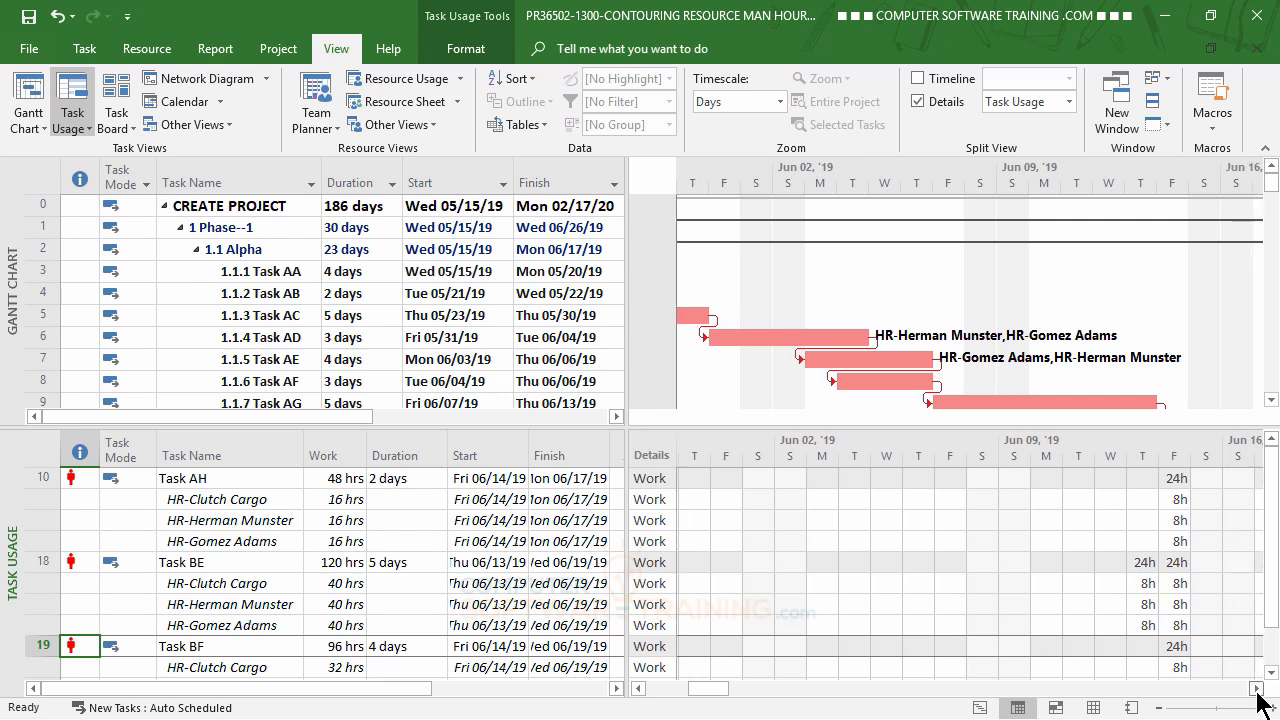
left_click_drag(1256, 688, 1257, 692)
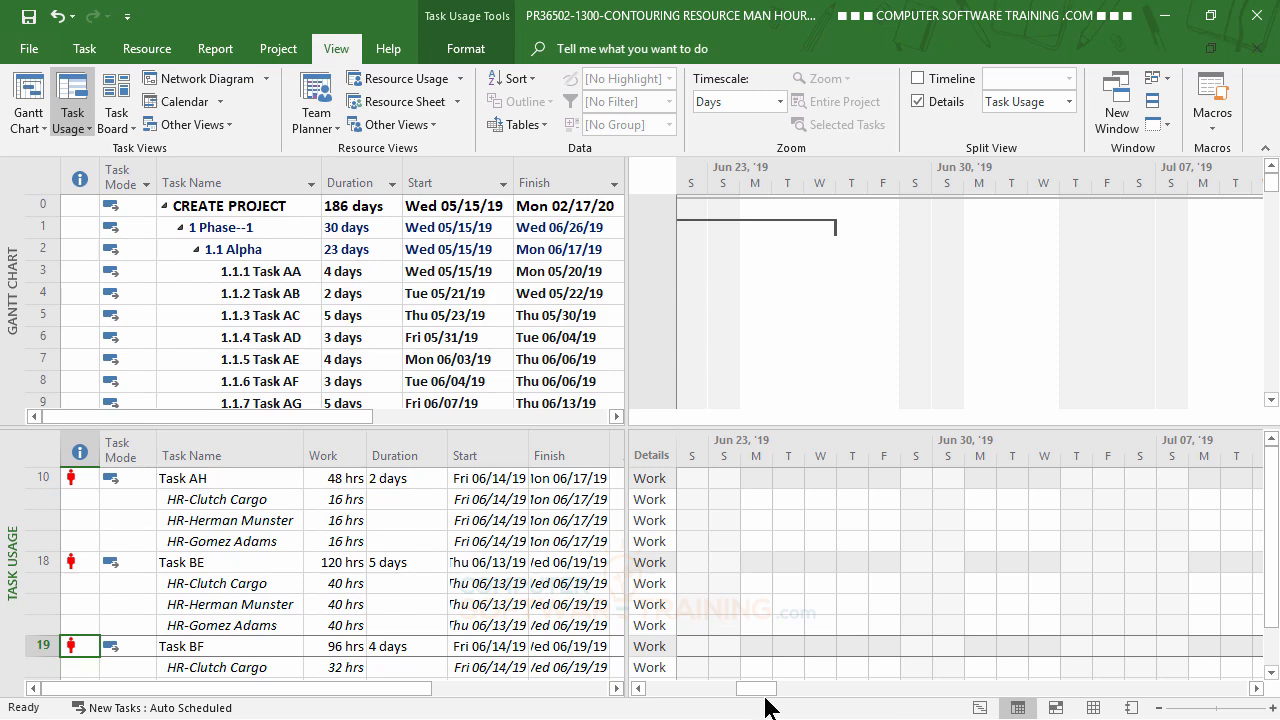
left_click_drag(761, 692, 703, 697)
scroll(924, 500, "down", 1)
scroll(923, 500, "up", 1)
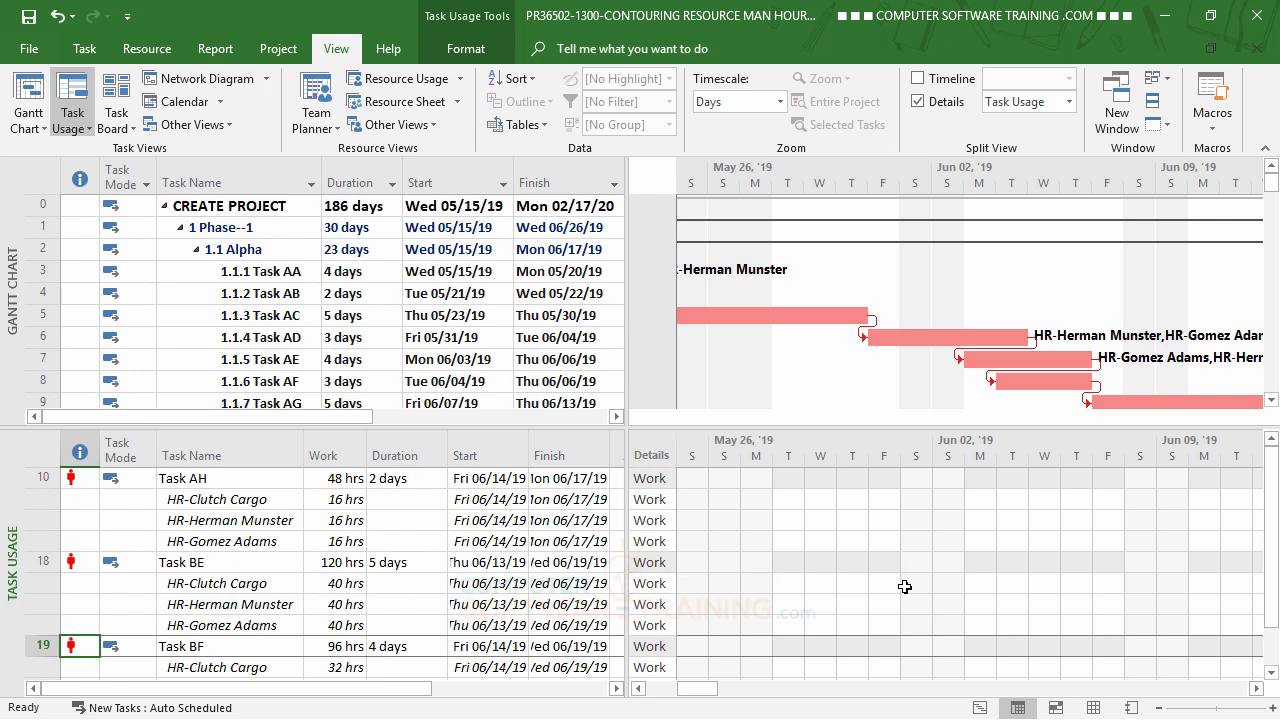
Switch the details view to Resource Usage and bring up the daily work hours around the week of June 16, 2019.
left_click(1069, 101)
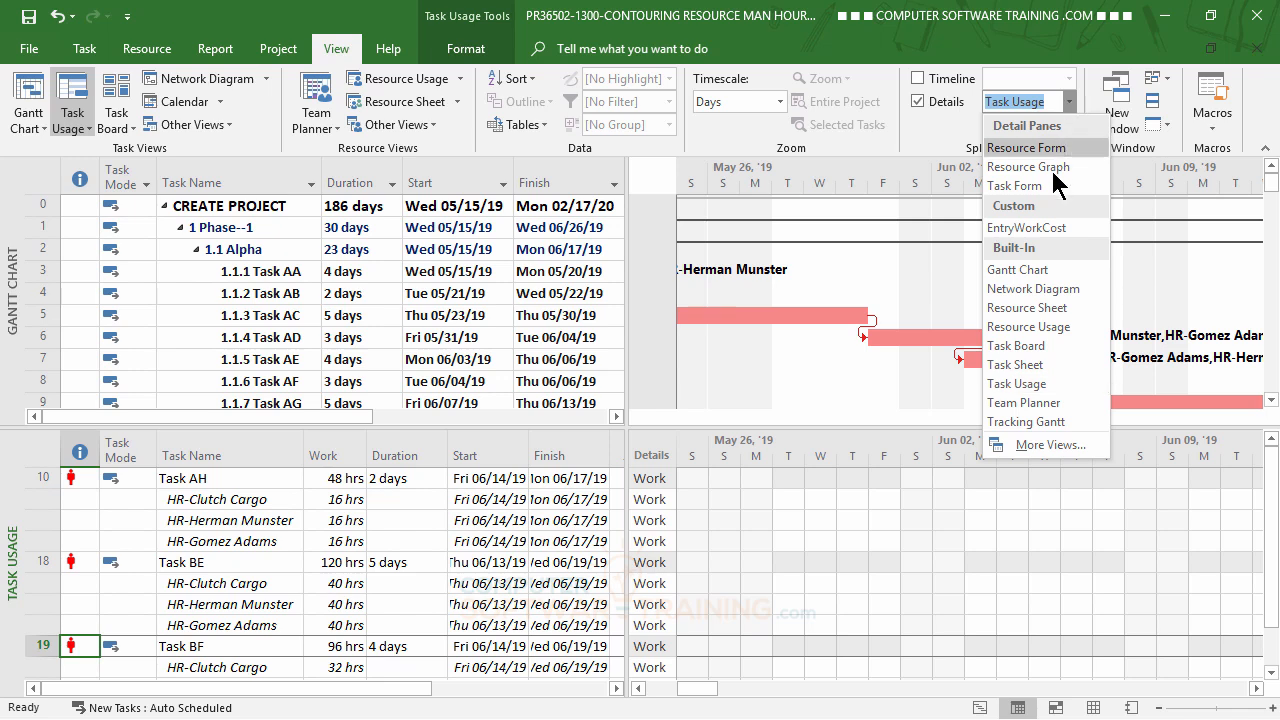
left_click(1027, 330)
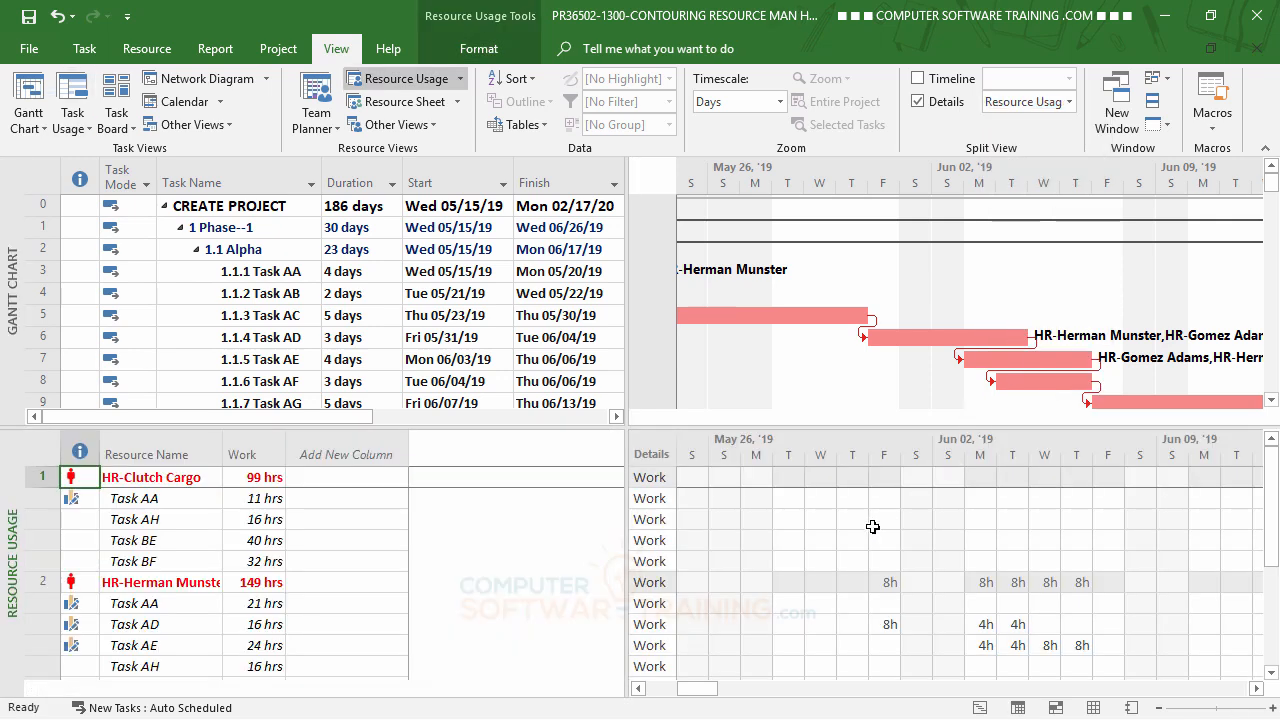
left_click(637, 688)
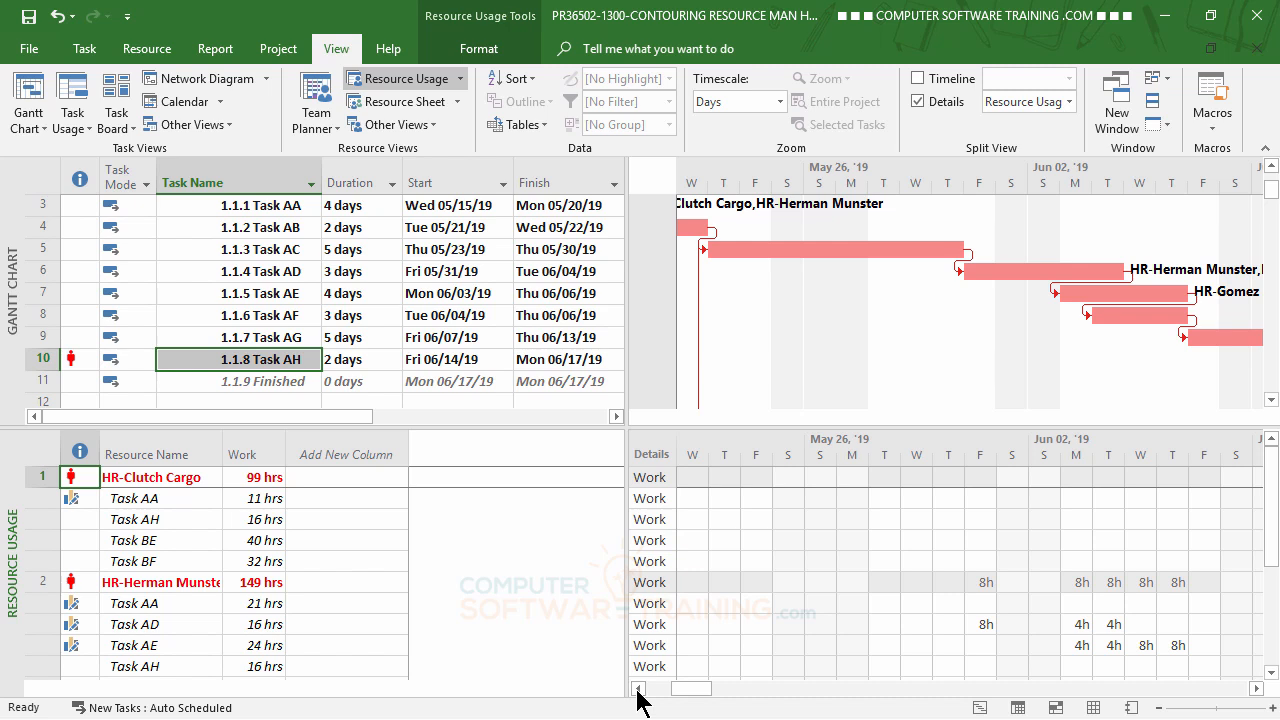
left_click(1256, 688)
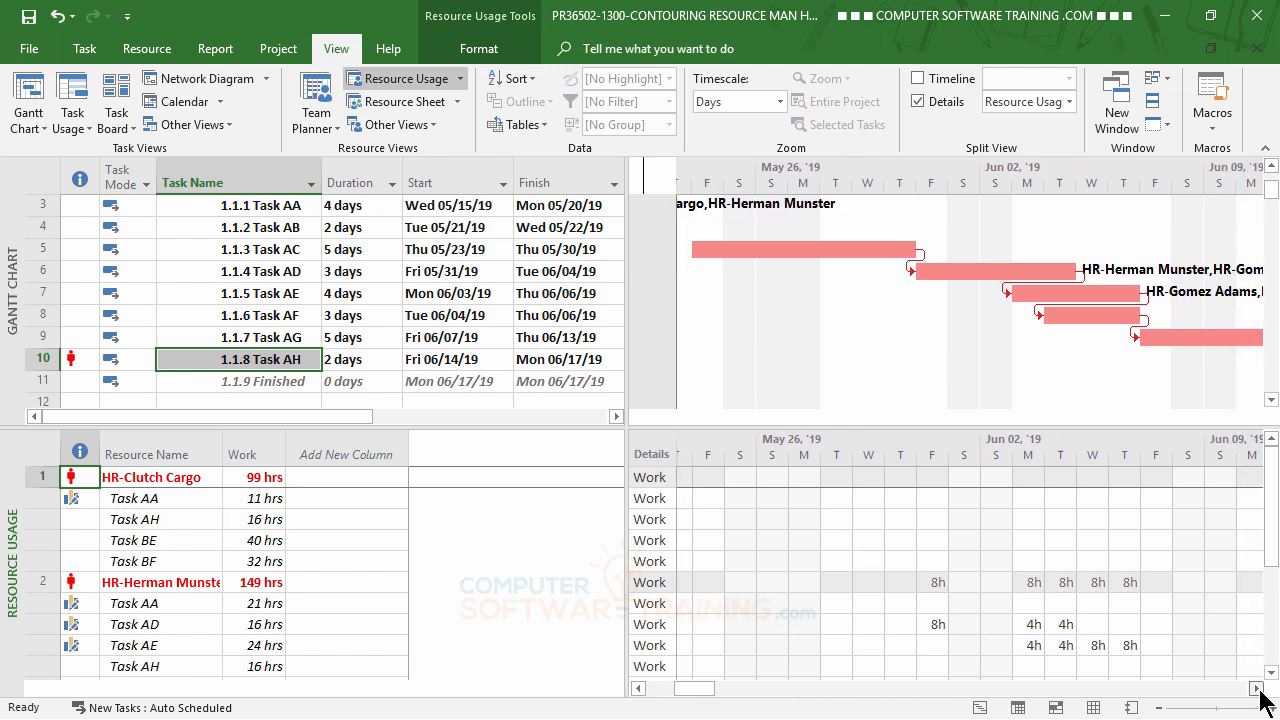
left_click_drag(1260, 691, 1260, 691)
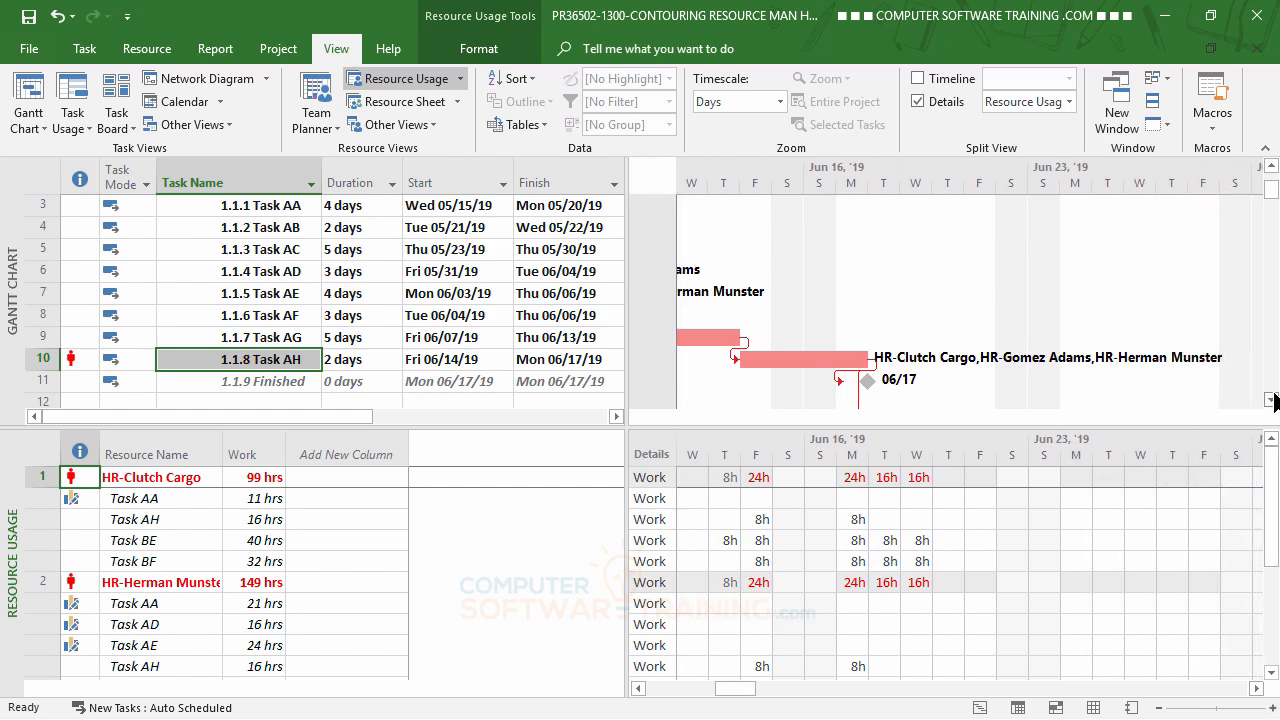
left_click_drag(1271, 399, 1271, 399)
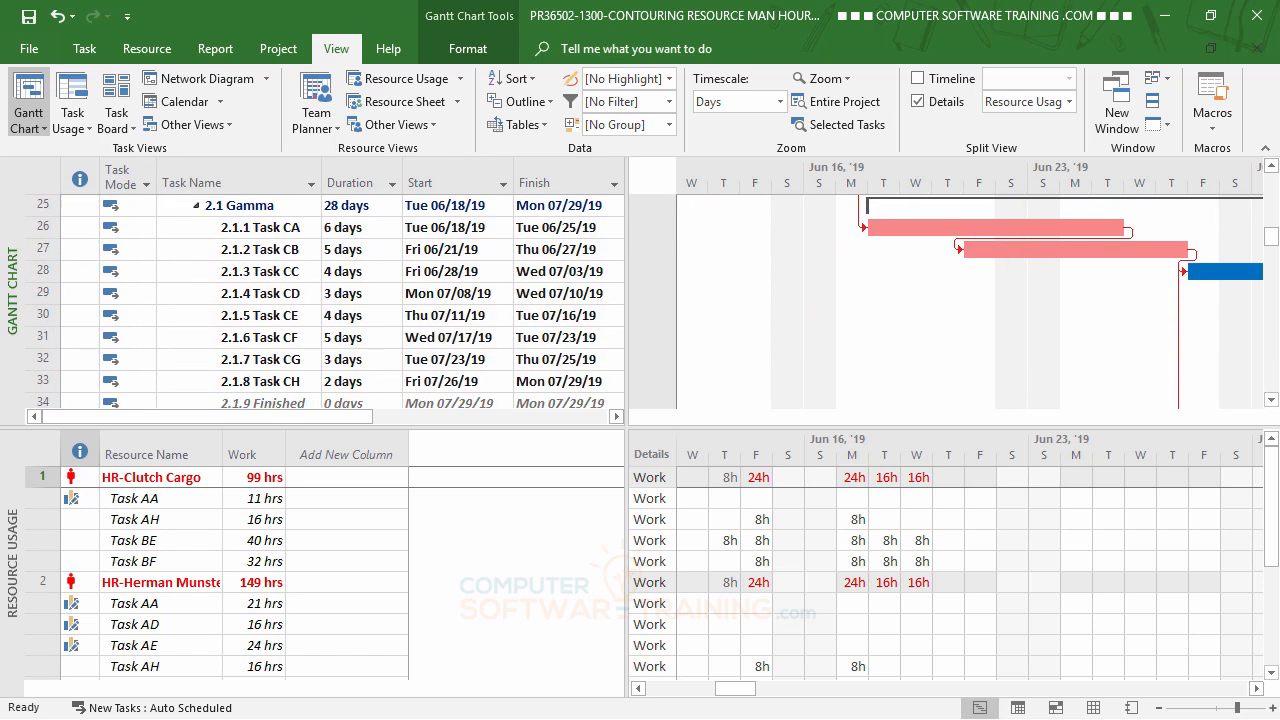
Examine the overallocated Tasks AH, BE and BF and the daily hours of all three assigned resources around June 16, 2019.
left_click_drag(1270, 168, 1270, 168)
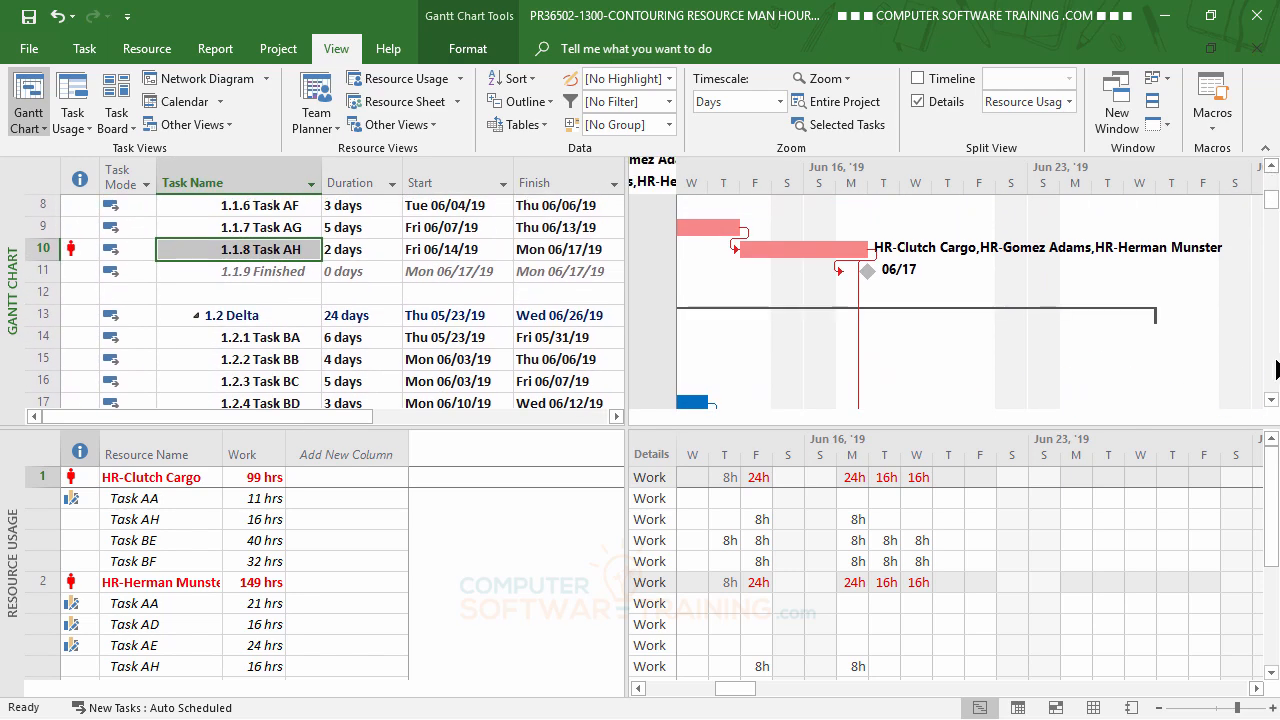
left_click(1271, 400)
left_click(1271, 400)
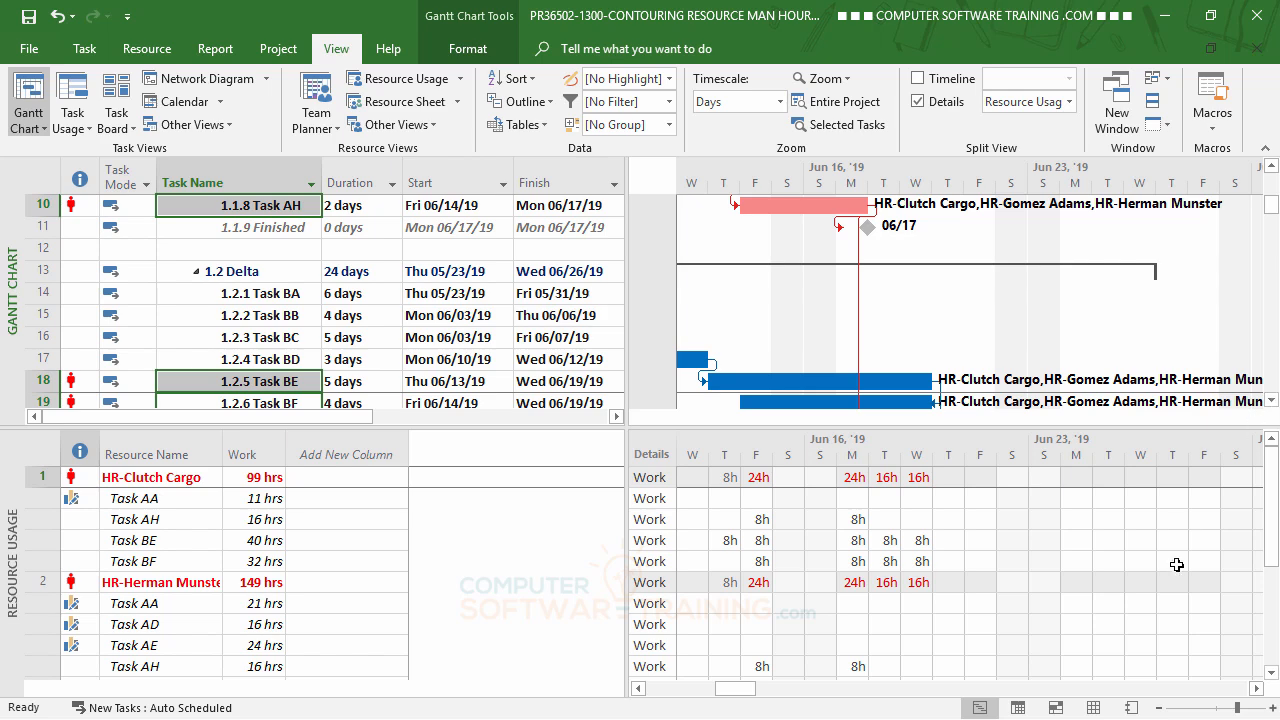
left_click(1275, 452)
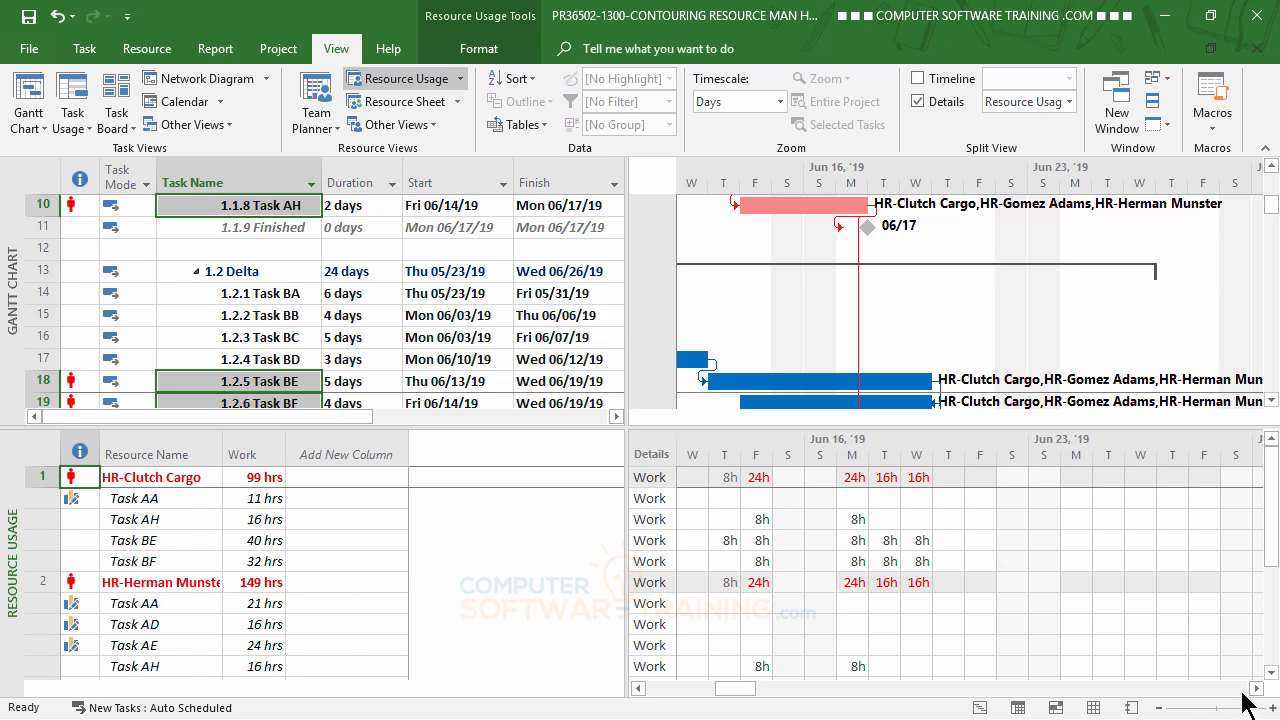
left_click(1271, 674)
left_click(1271, 674)
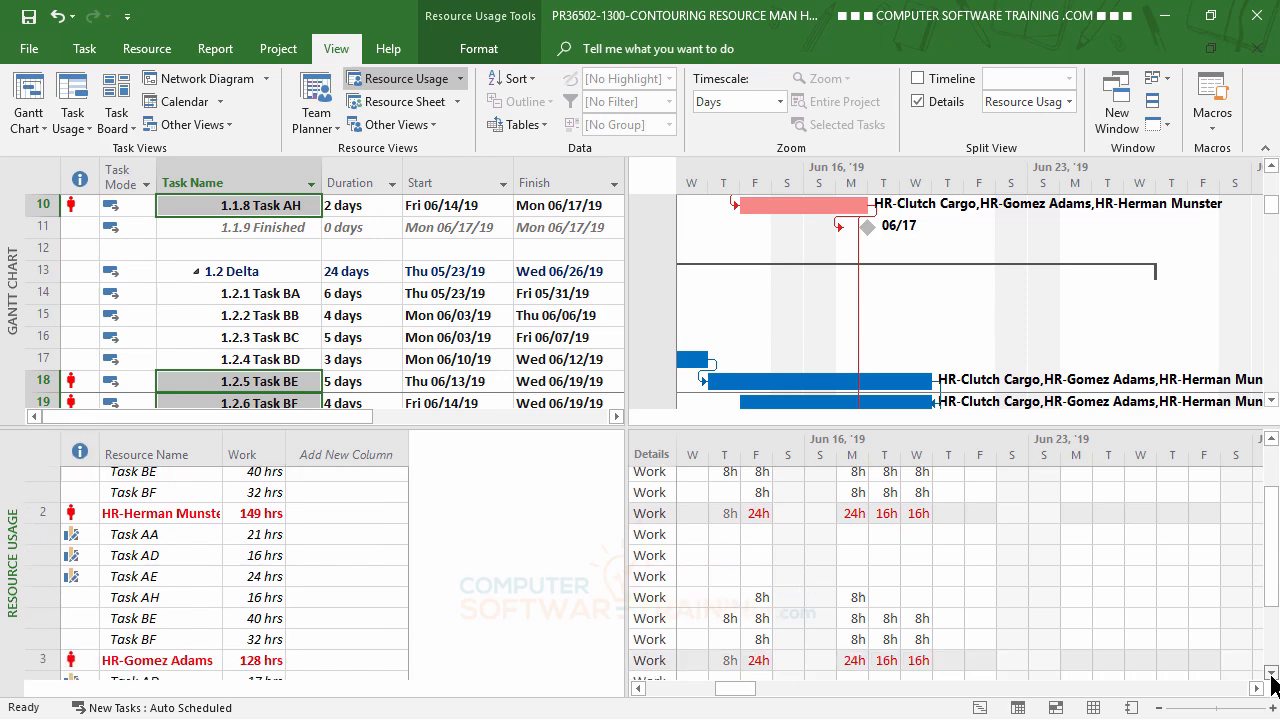
left_click(1271, 674)
left_click(1271, 674)
left_click(1271, 674)
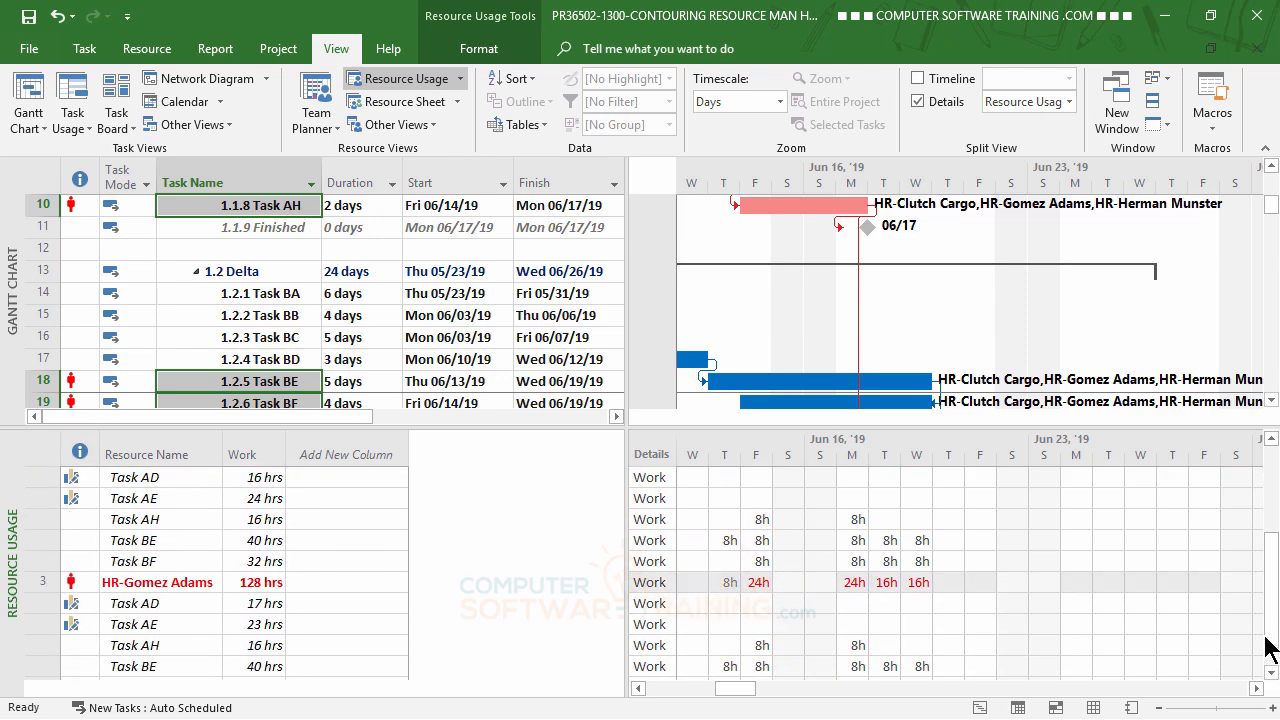
left_click_drag(1272, 540, 1271, 493)
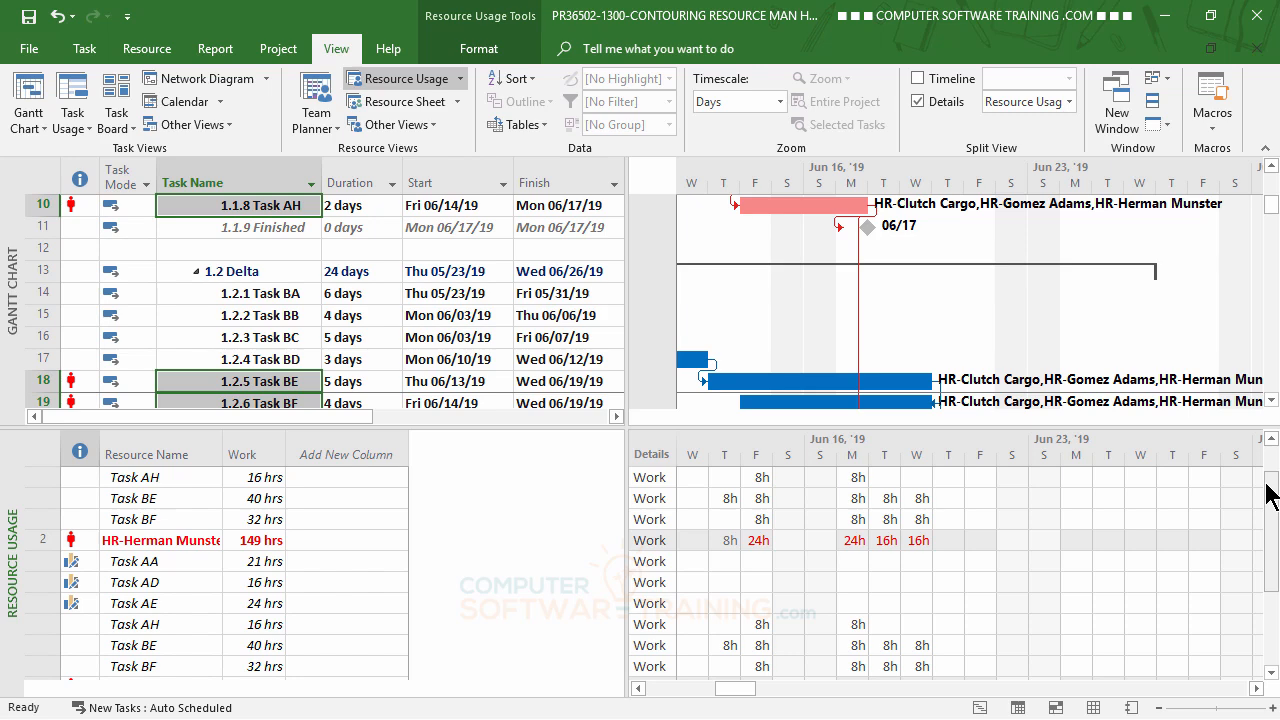
left_click_drag(1270, 495, 1272, 452)
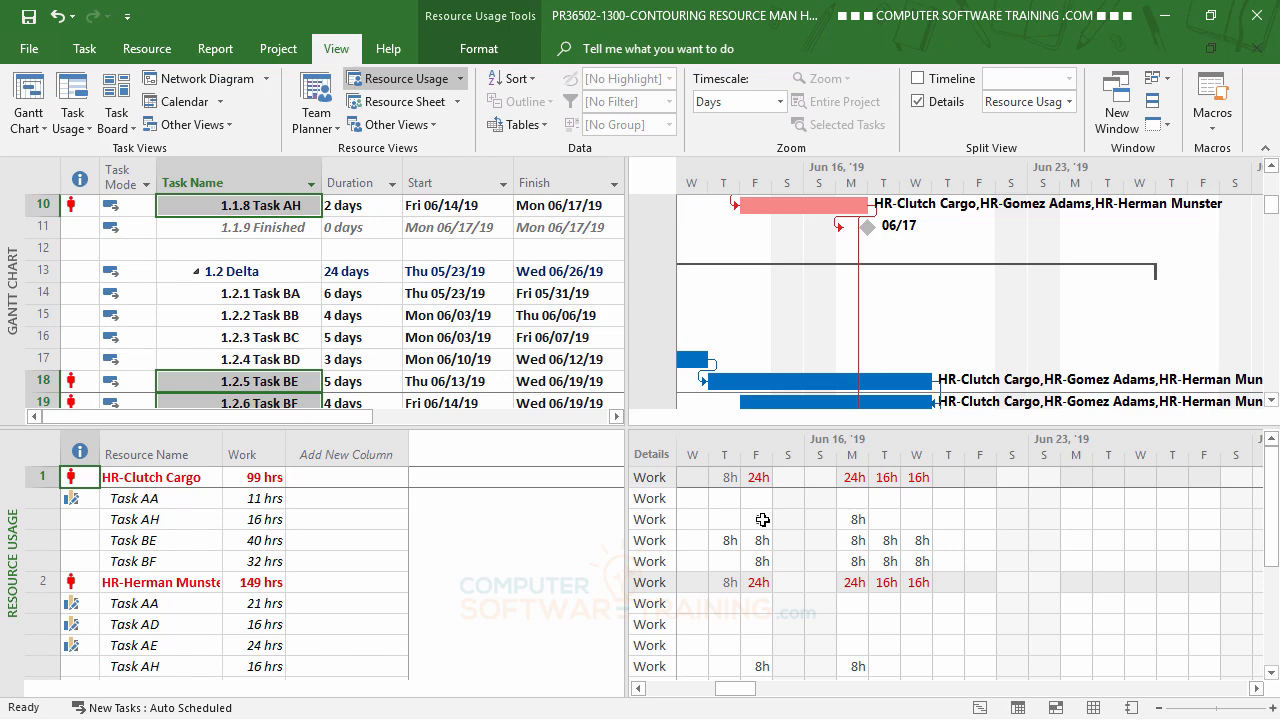
Set HR-Clutch Cargo's work for Friday, June 14 to 2h on Task AH, 4h on Task BE and 2h on Task BF.
left_click(762, 519)
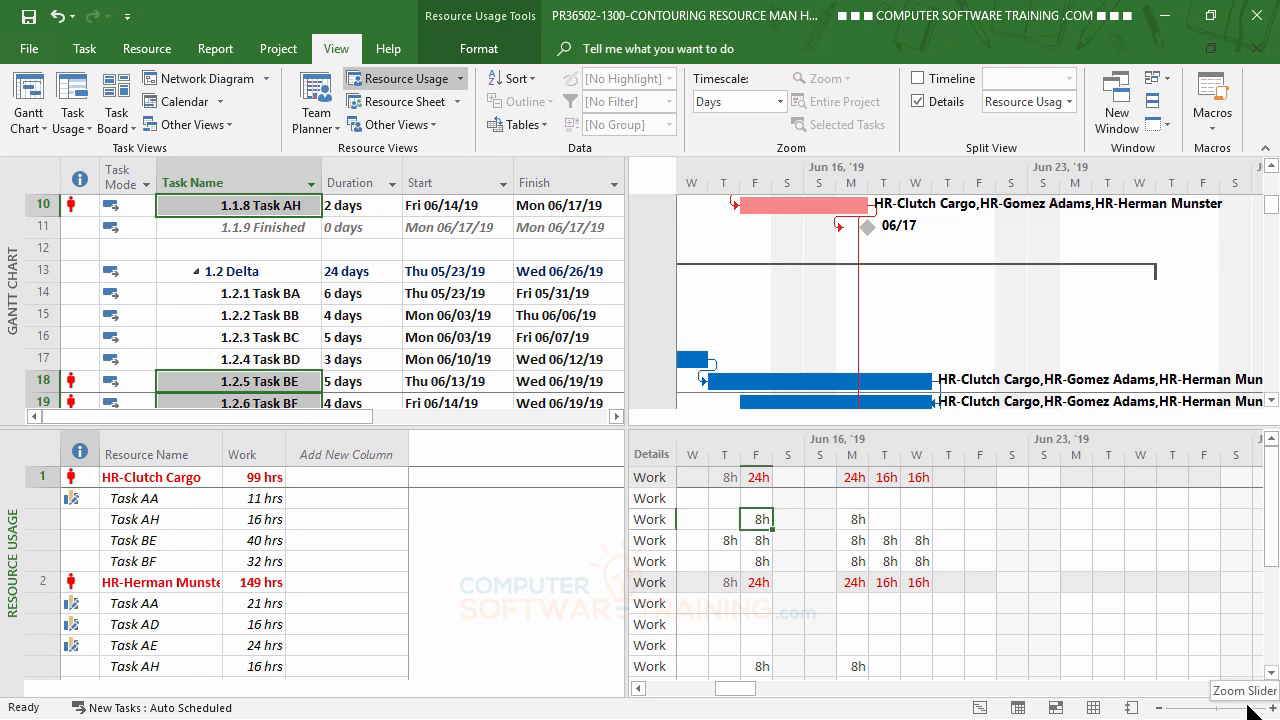
type("2")
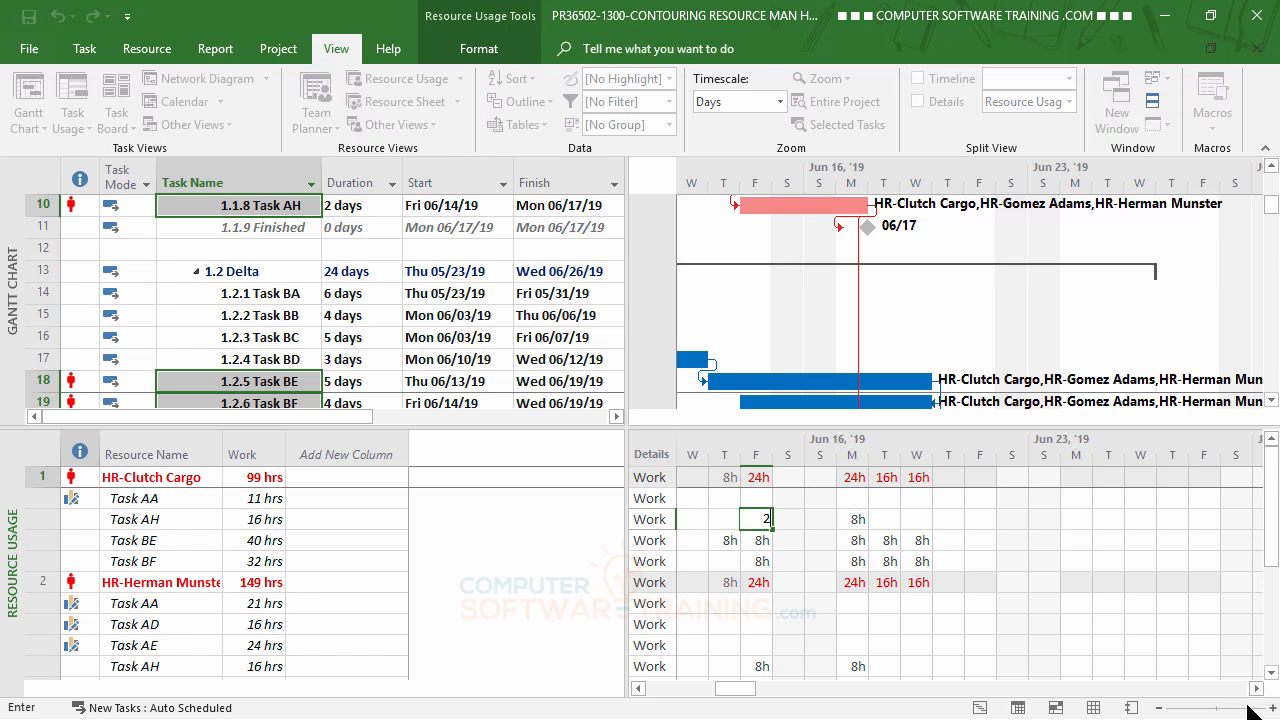
key("Return")
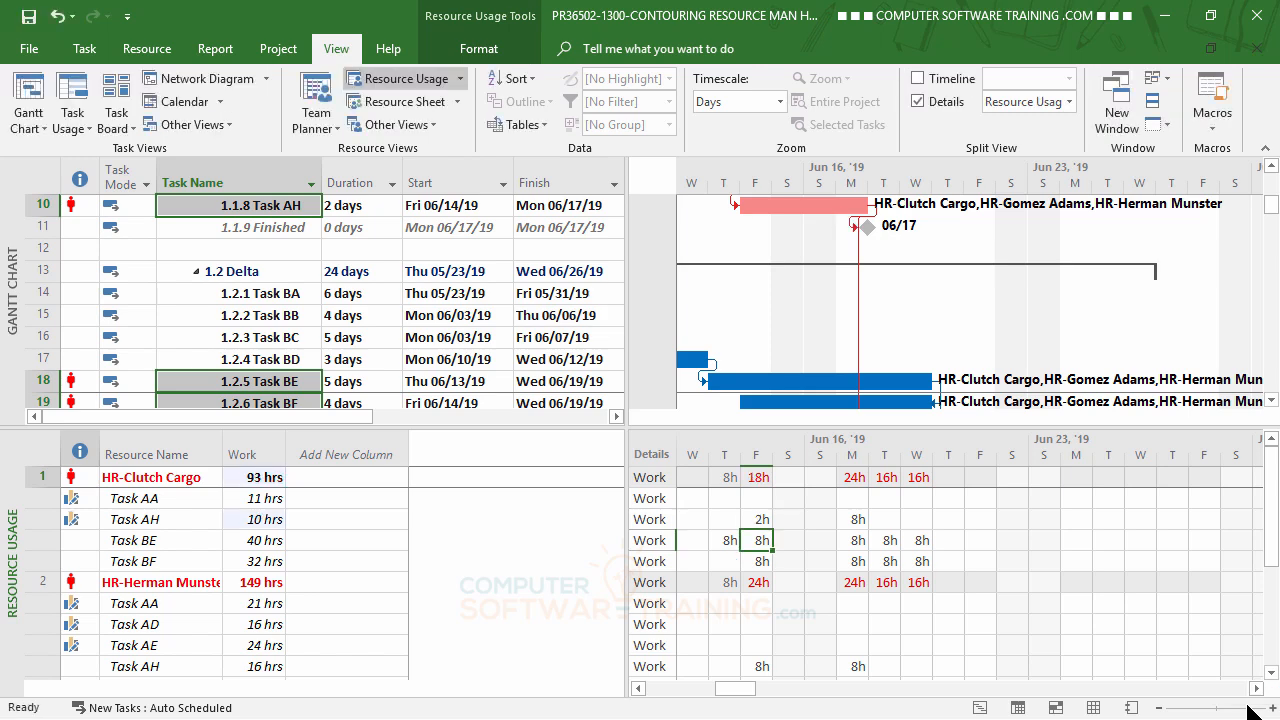
type("4")
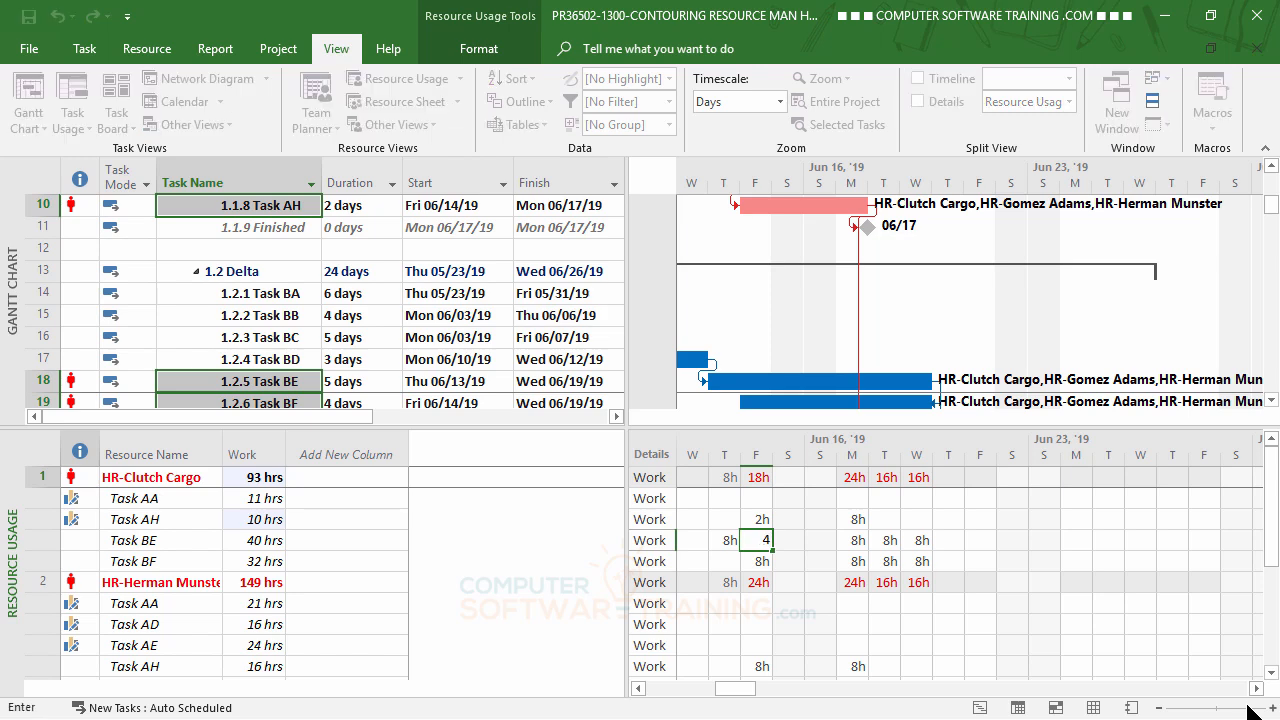
key("Return")
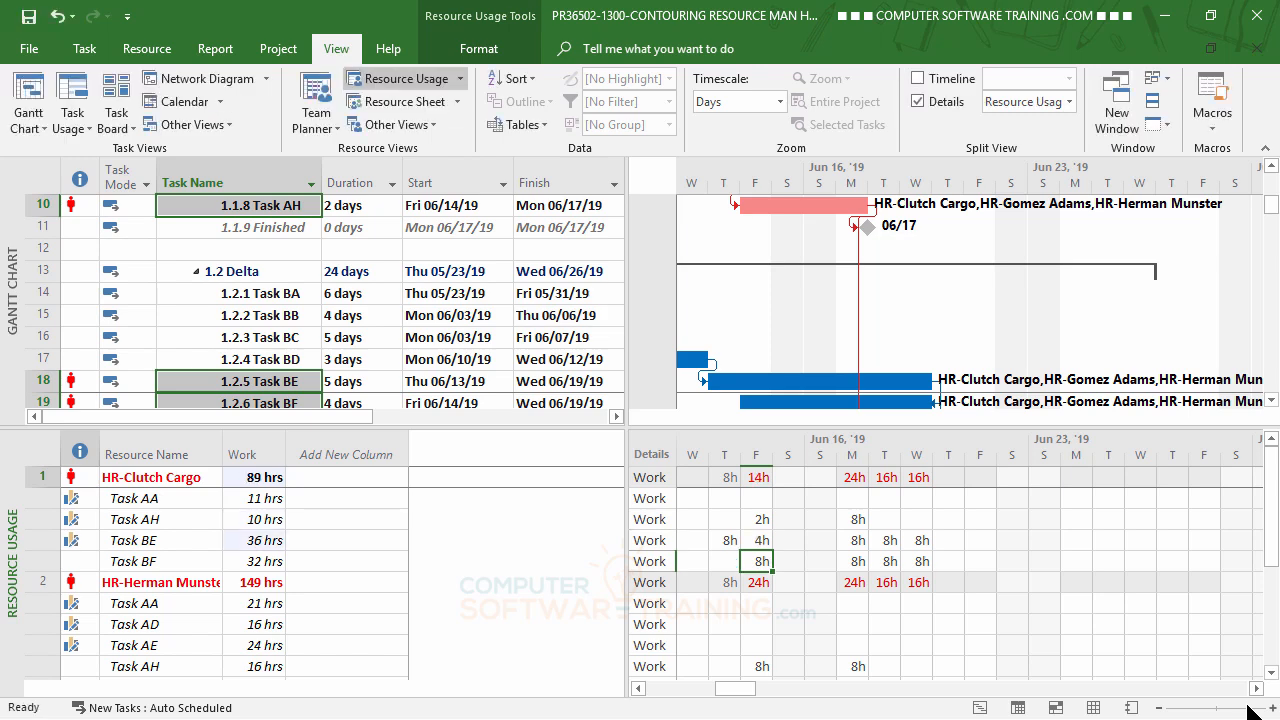
type("2")
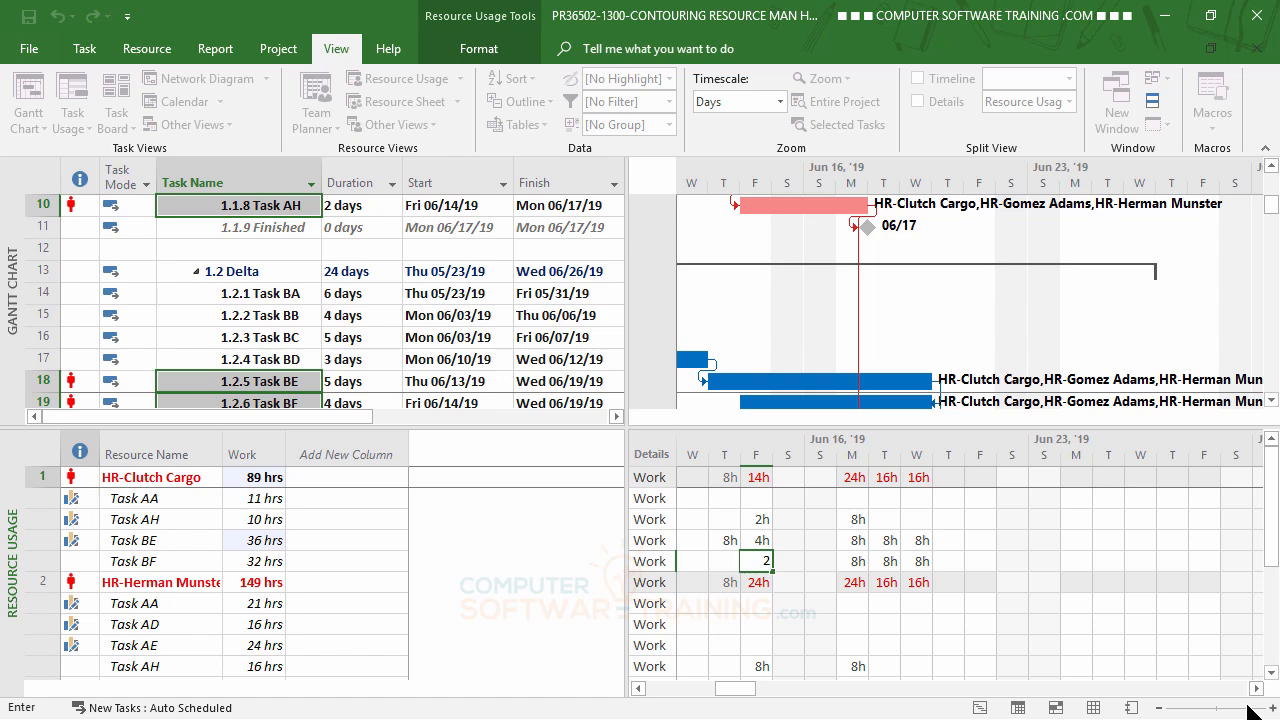
key("Return")
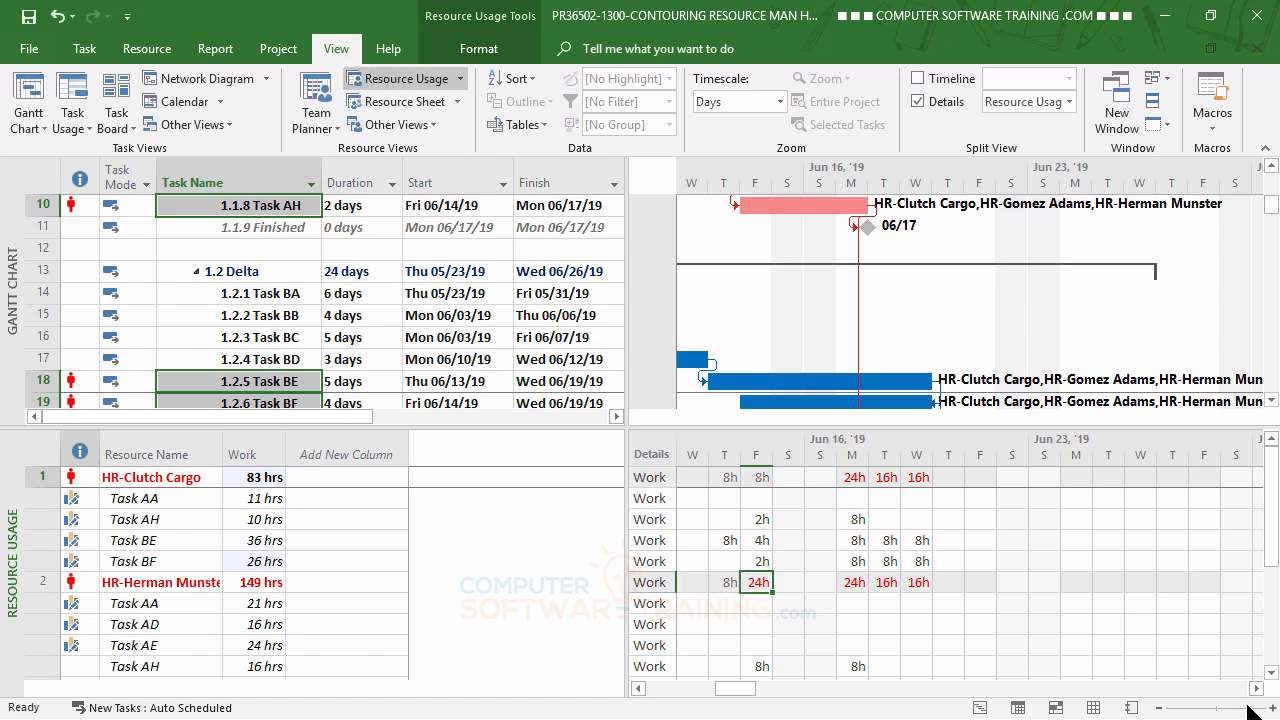
Set HR-Clutch Cargo's work for Monday, June 17 to 3h on Task AH, 2h on Task BE and 3h on Task BF.
left_click(858, 521)
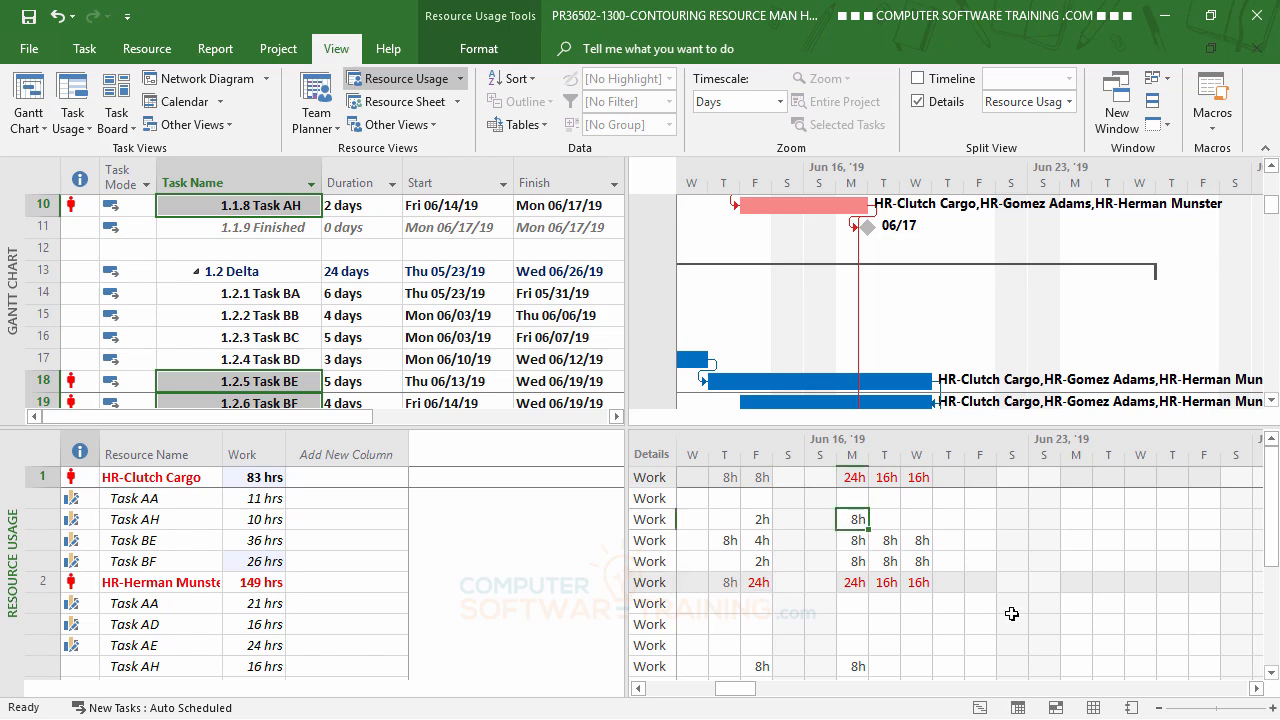
type("3")
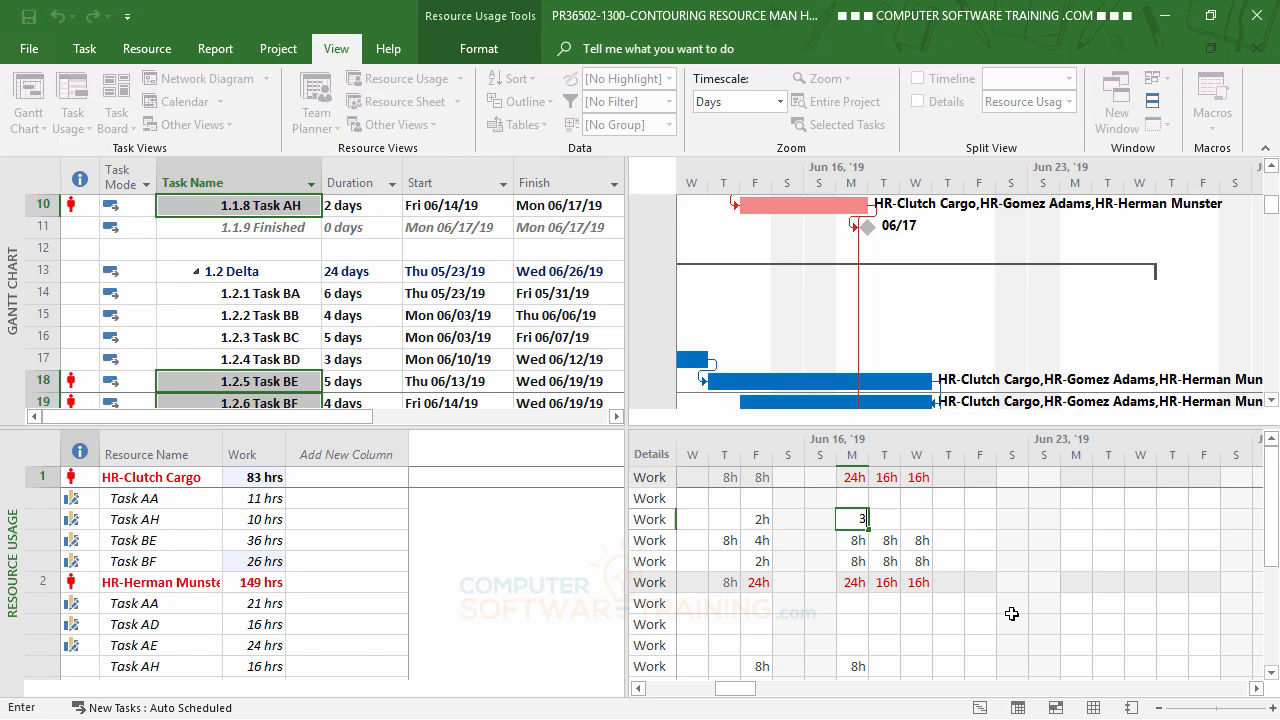
key("Return")
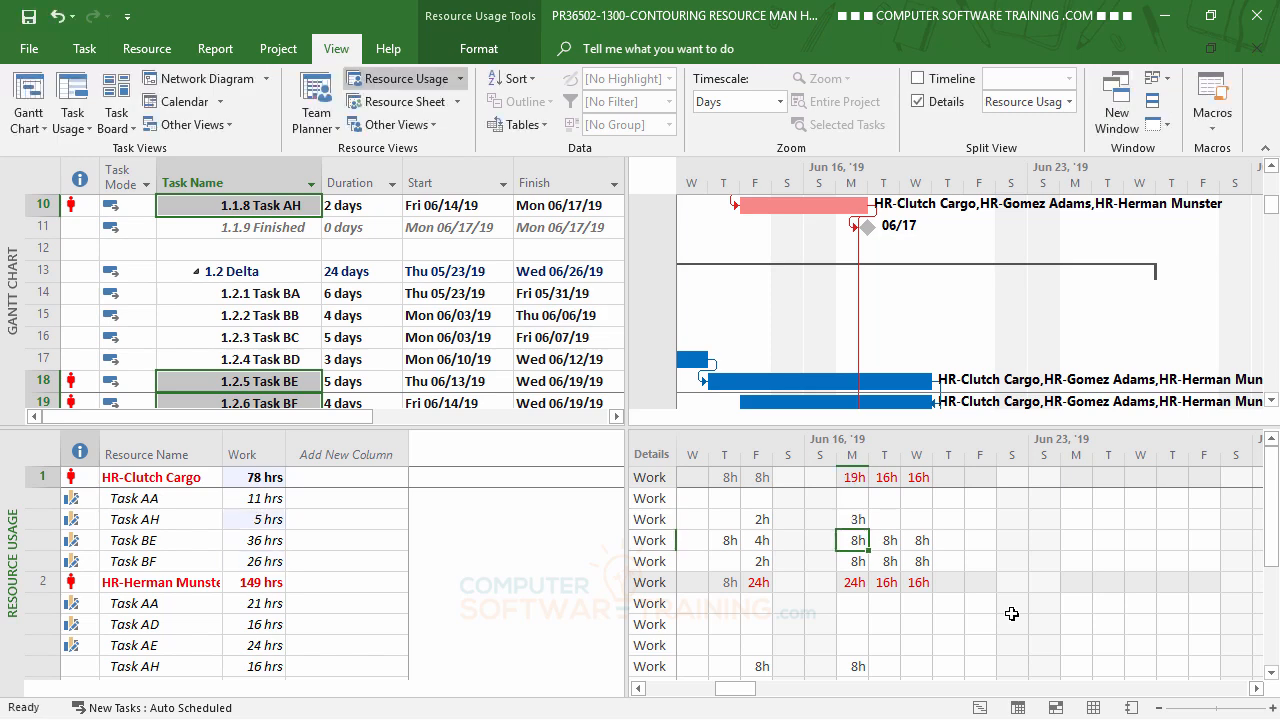
type("2")
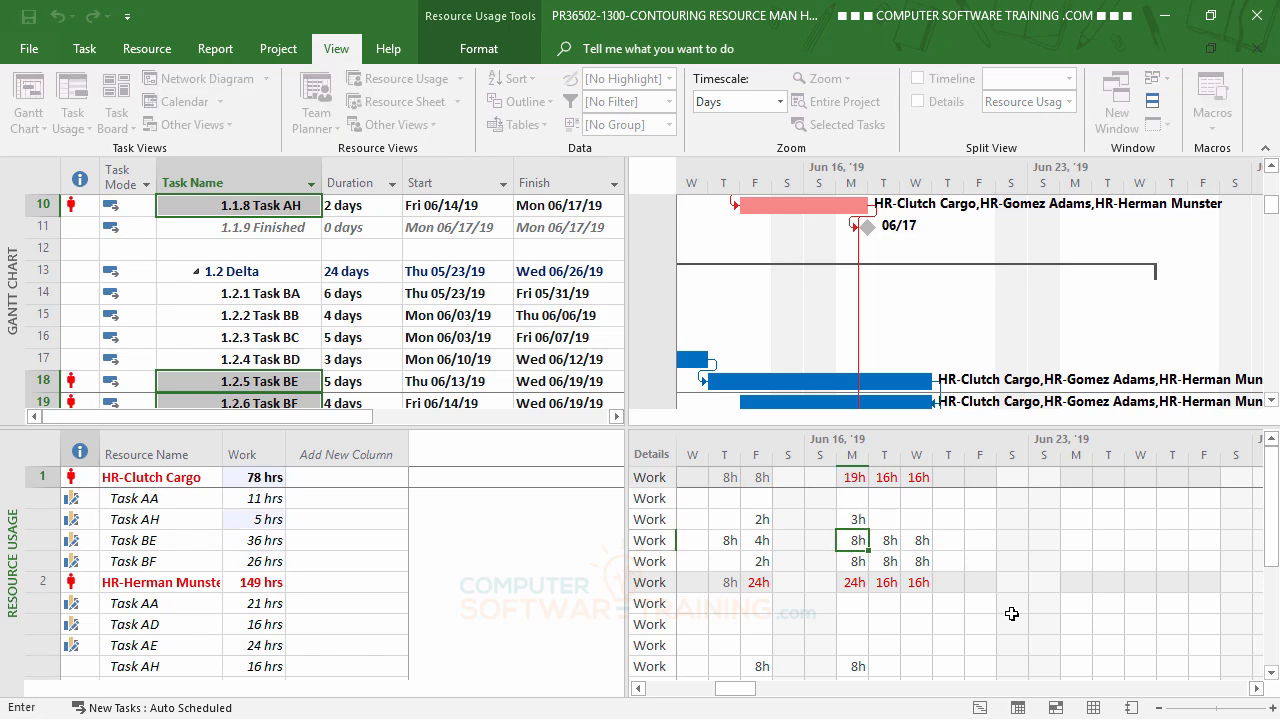
key("Return")
type("3")
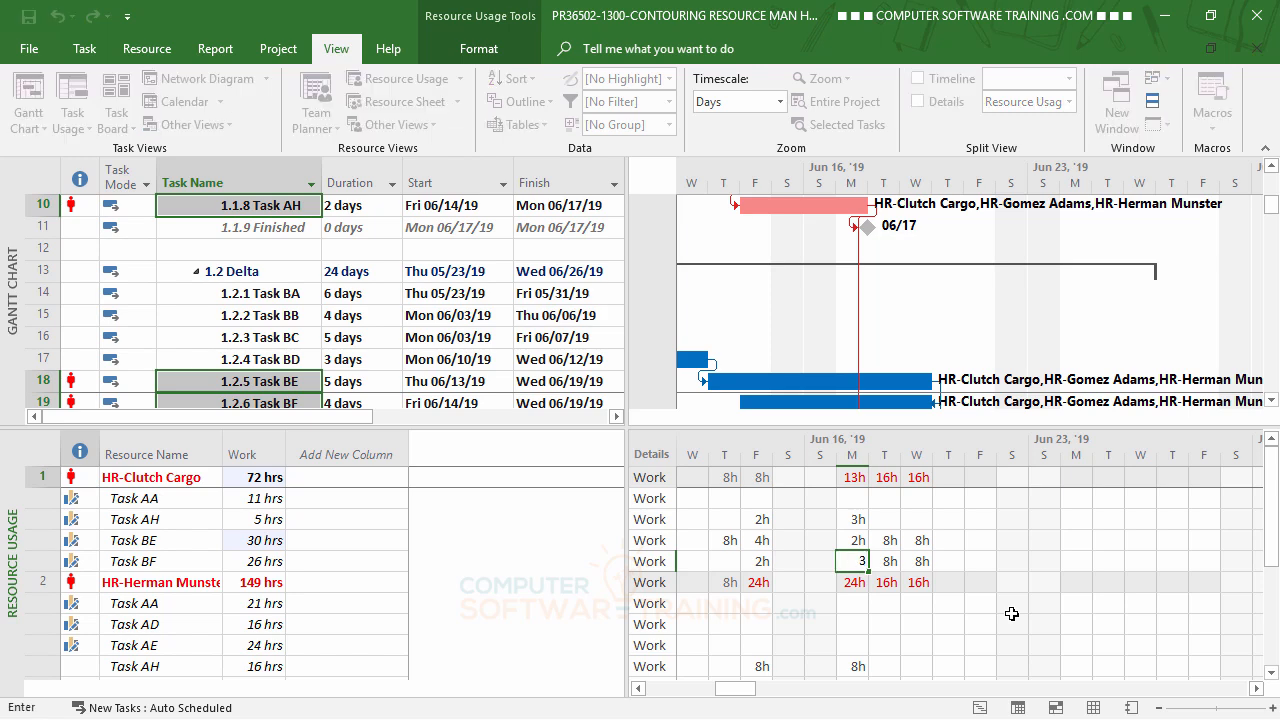
key("Return")
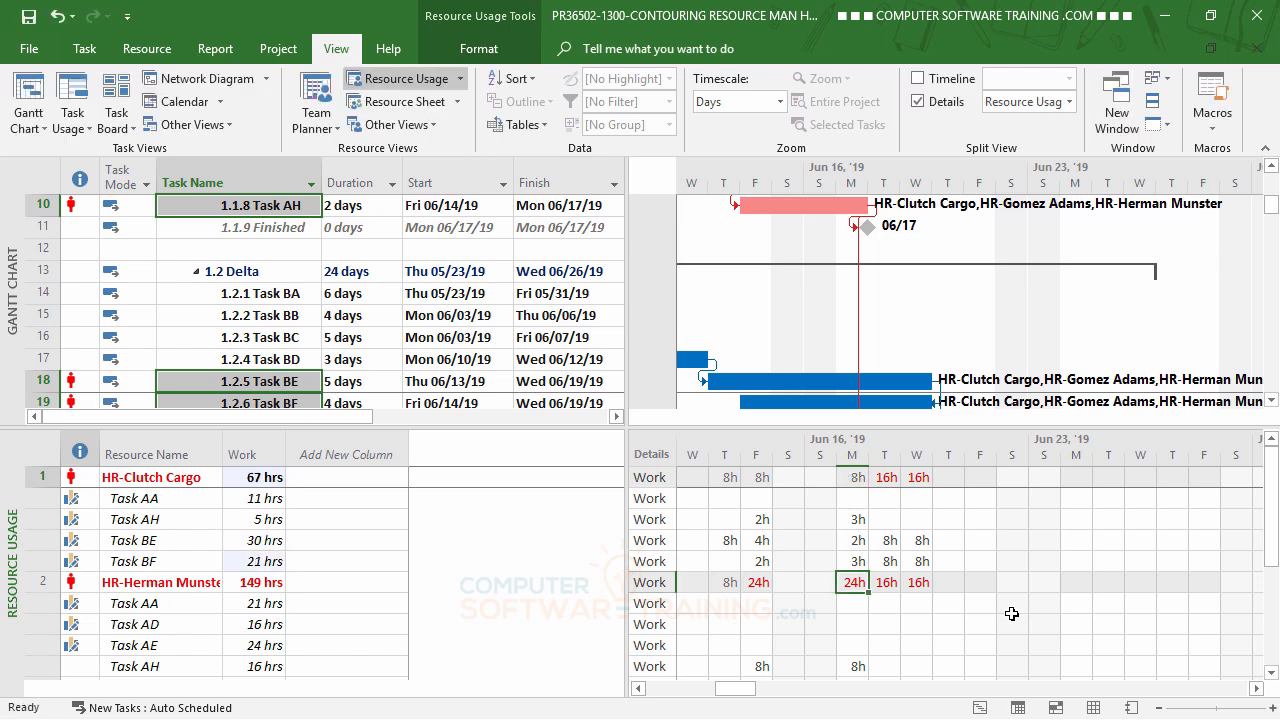
Set HR-Clutch Cargo's work for Tuesday, June 18 to 4h each on Task BE and Task BF.
left_click(887, 541)
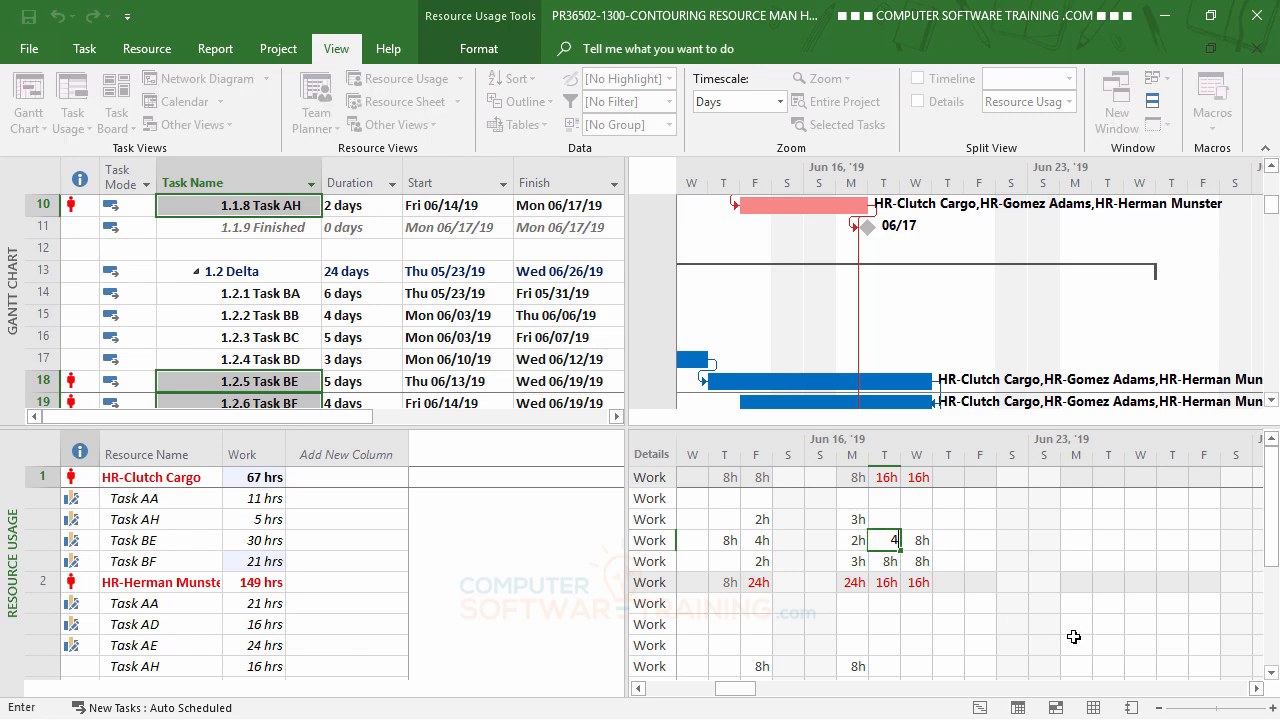
type("4")
key("Return")
type("4")
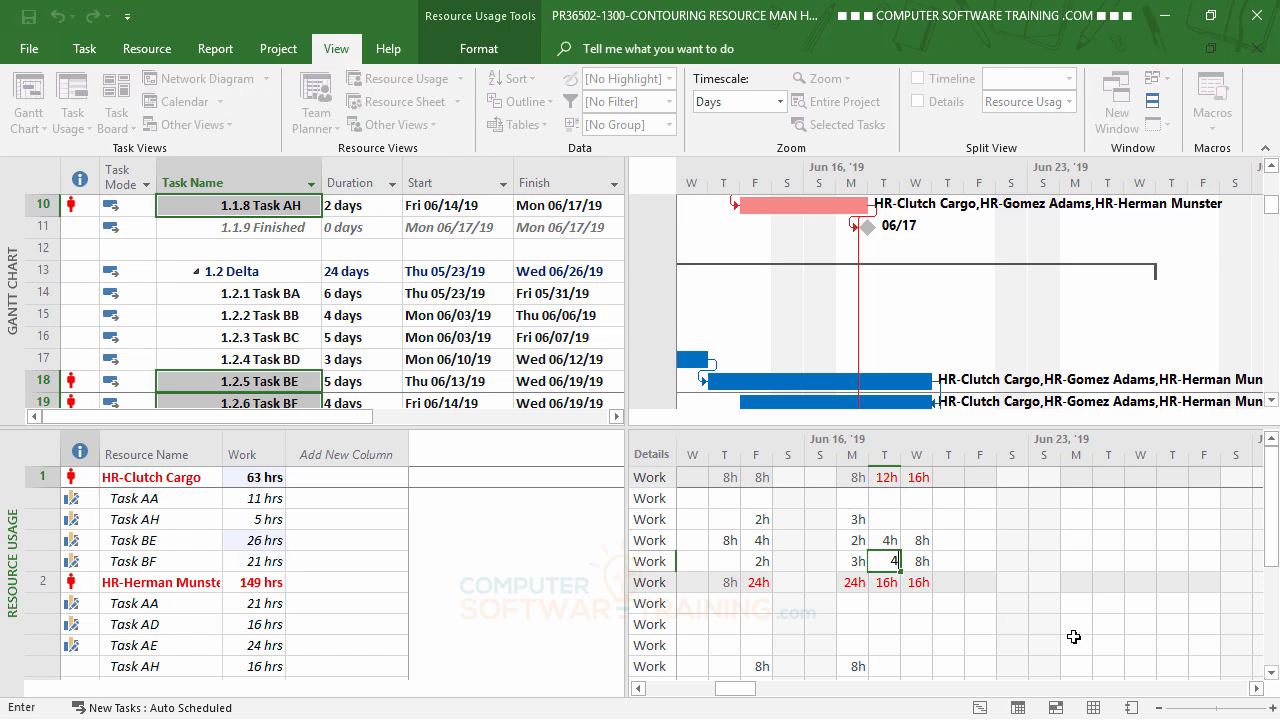
key("Return")
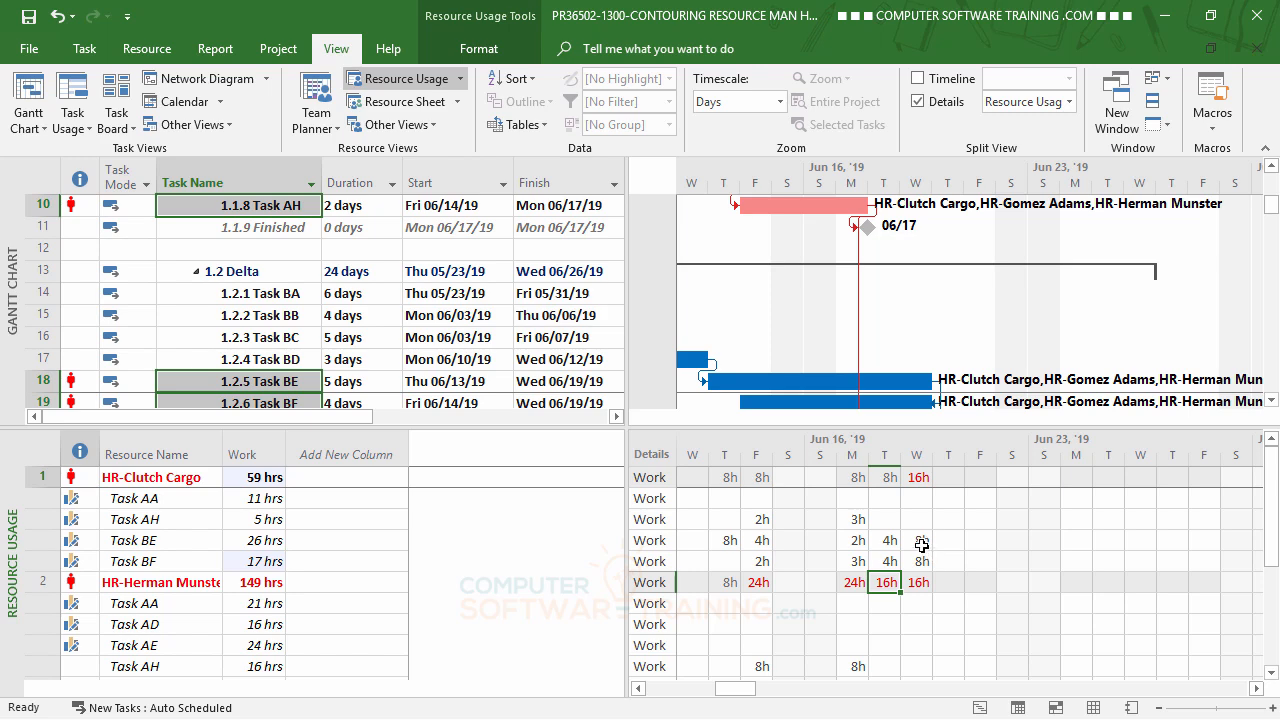
Set HR-Clutch Cargo's work for Wednesday, June 19 to 4h each on Task BE and Task BF.
left_click(922, 543)
type("4")
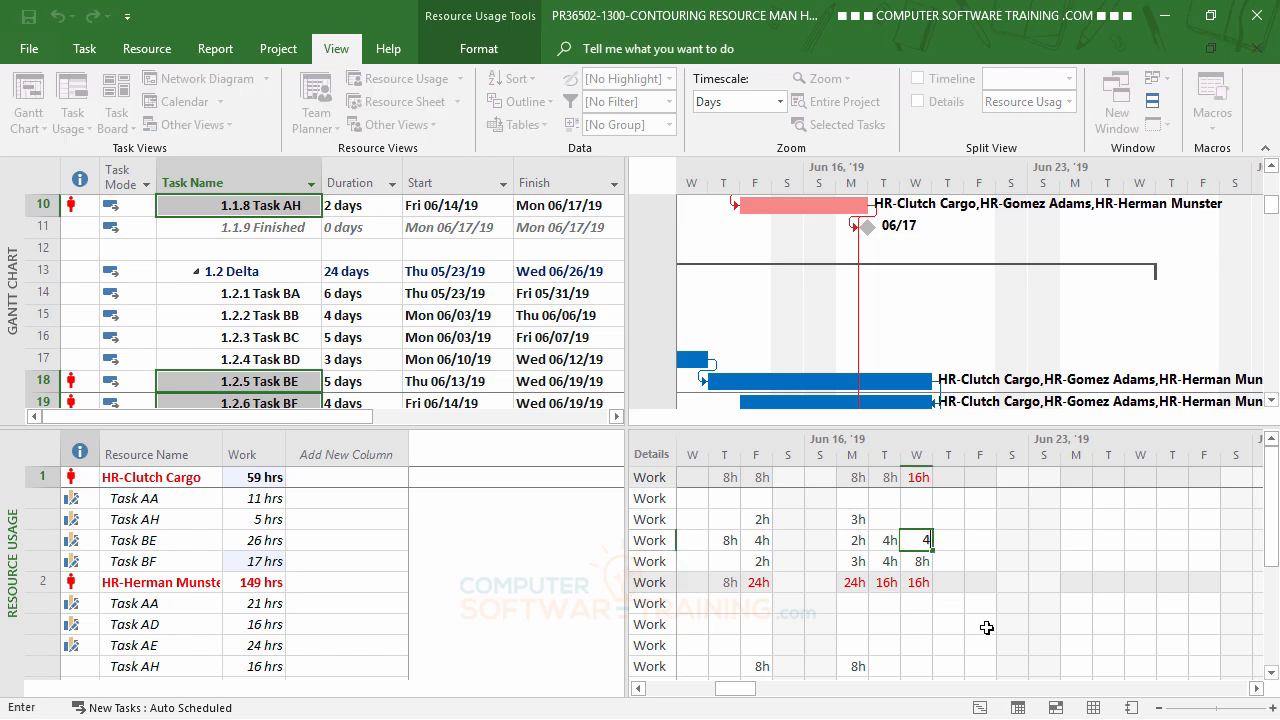
key("Return")
type("4")
key("Return")
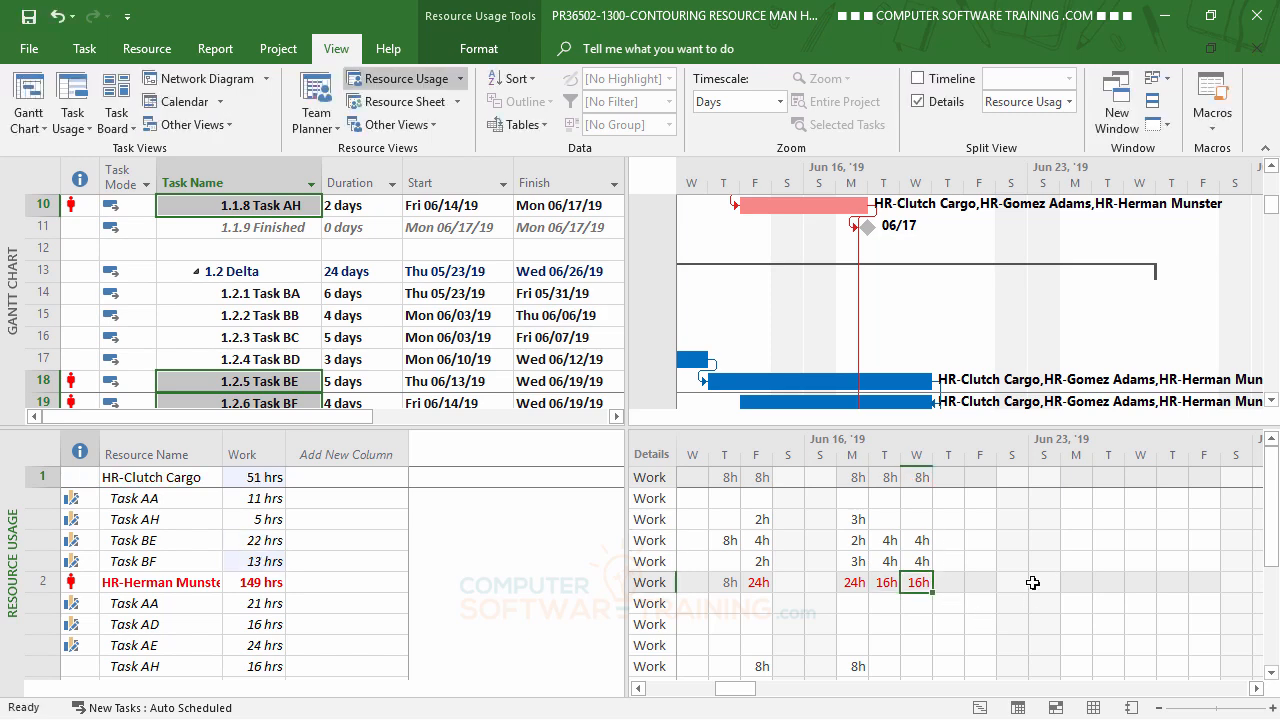
Set HR-Herman Munster's work for Friday, June 14 to 3h on Task AH, 3h on Task BE and 2h on Task BF.
scroll(783, 578, "down", 1)
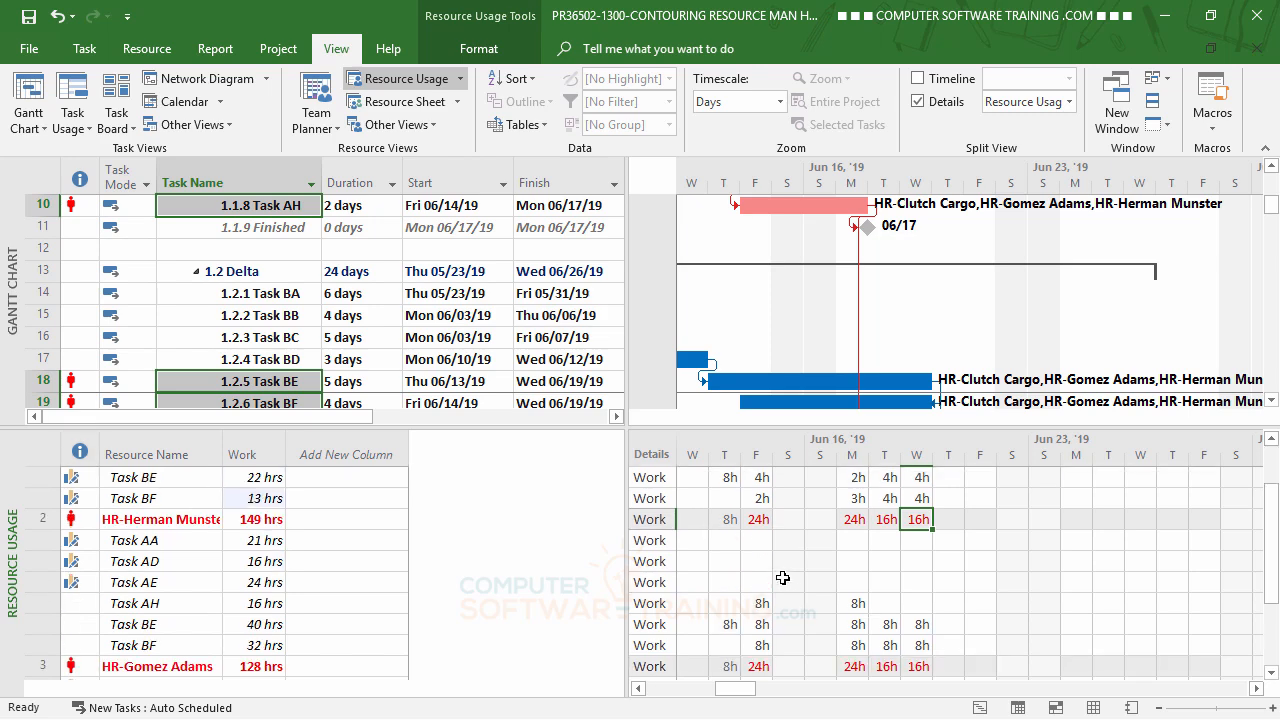
scroll(783, 578, "down", 1)
scroll(778, 582, "up", 1)
left_click(760, 604)
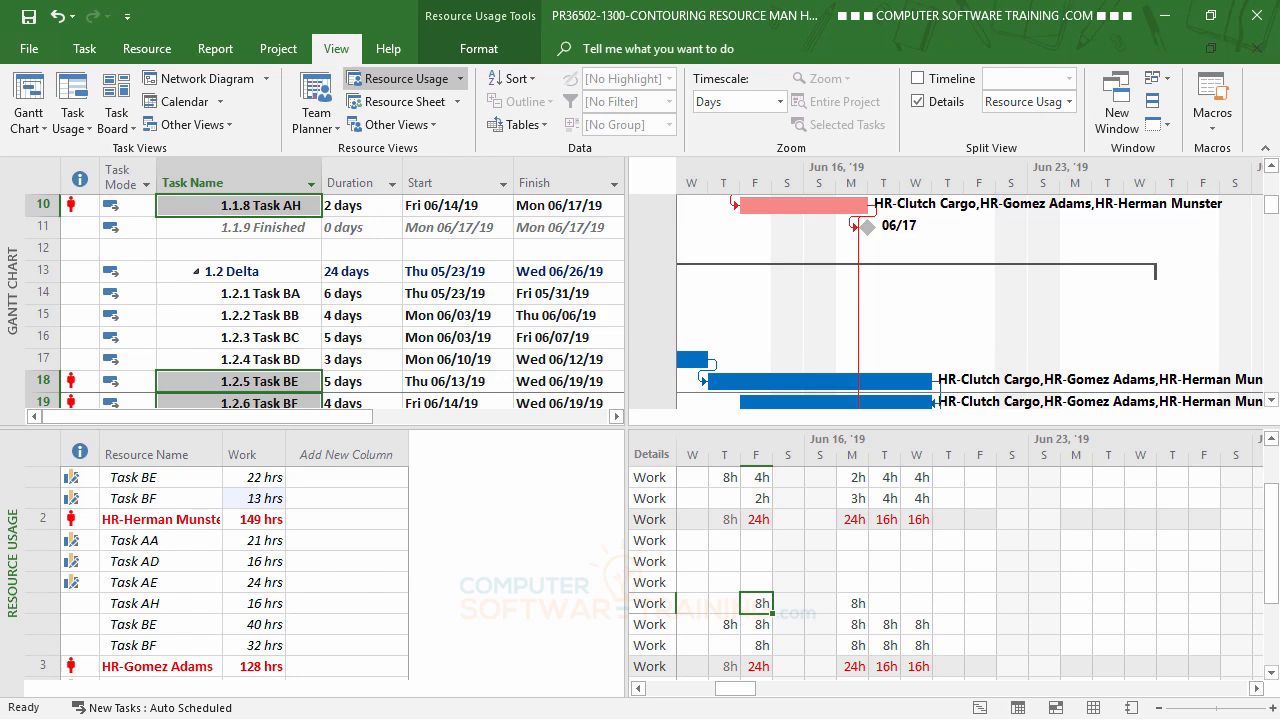
type("3")
key("Return")
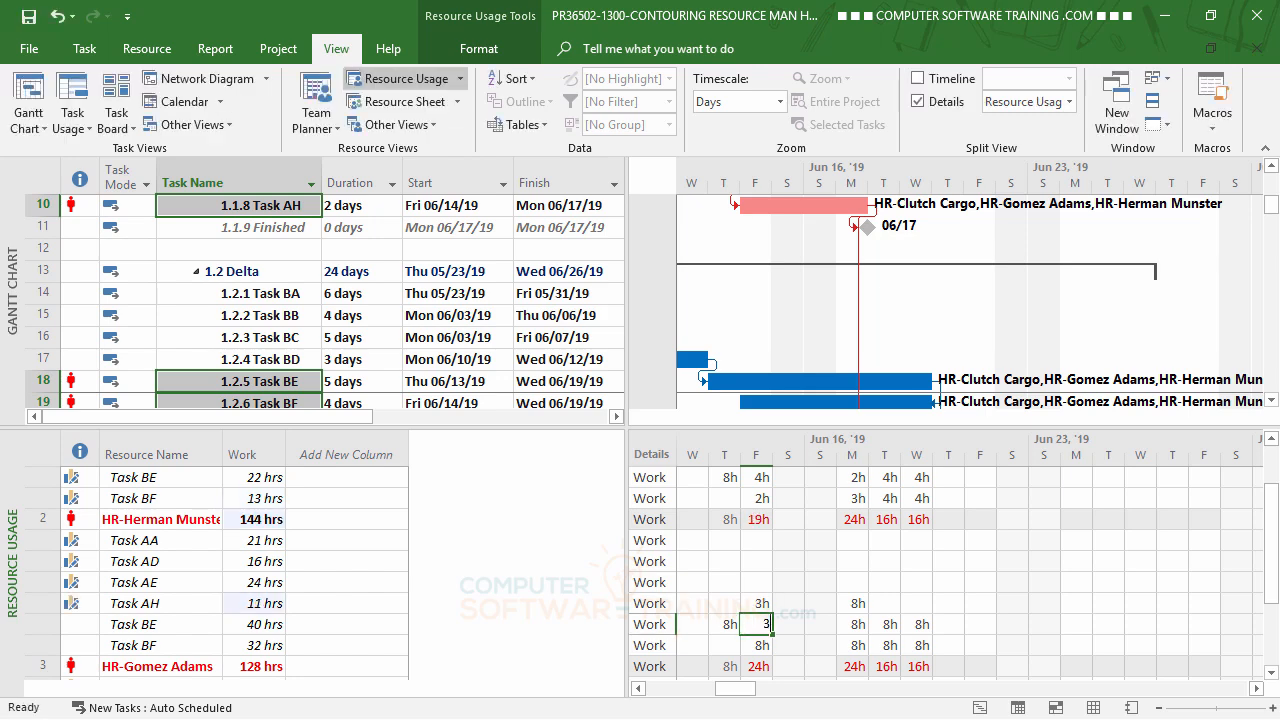
type("3")
key("Return")
type("2")
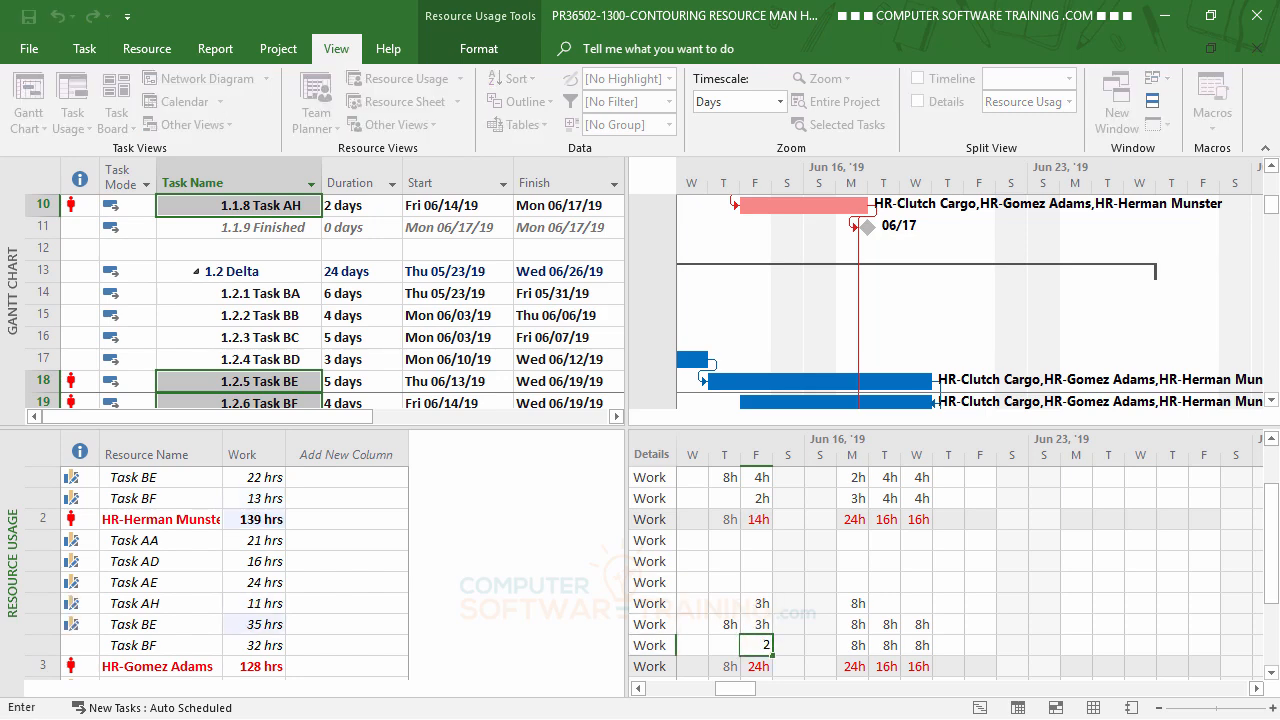
key("Up")
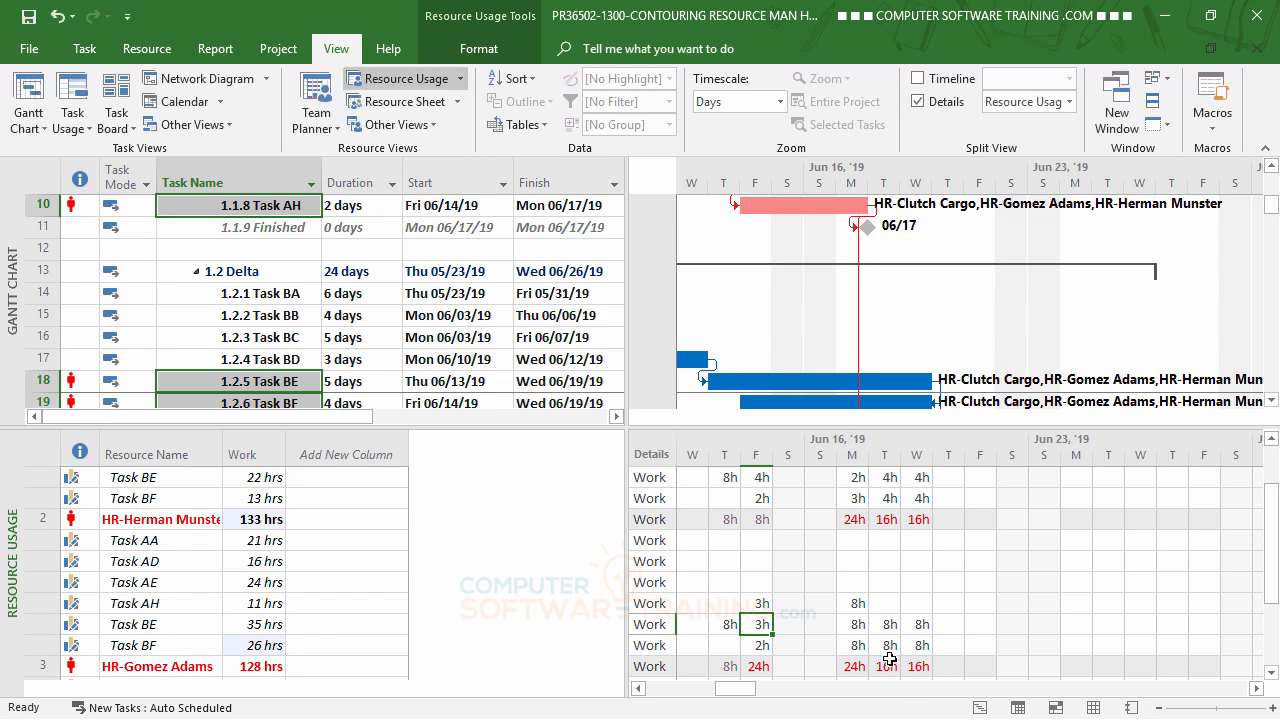
Set HR-Herman Munster's work for Monday, June 17 to 3h on Task AH, 3h on Task BE and 2h on Task BF.
left_click(855, 602)
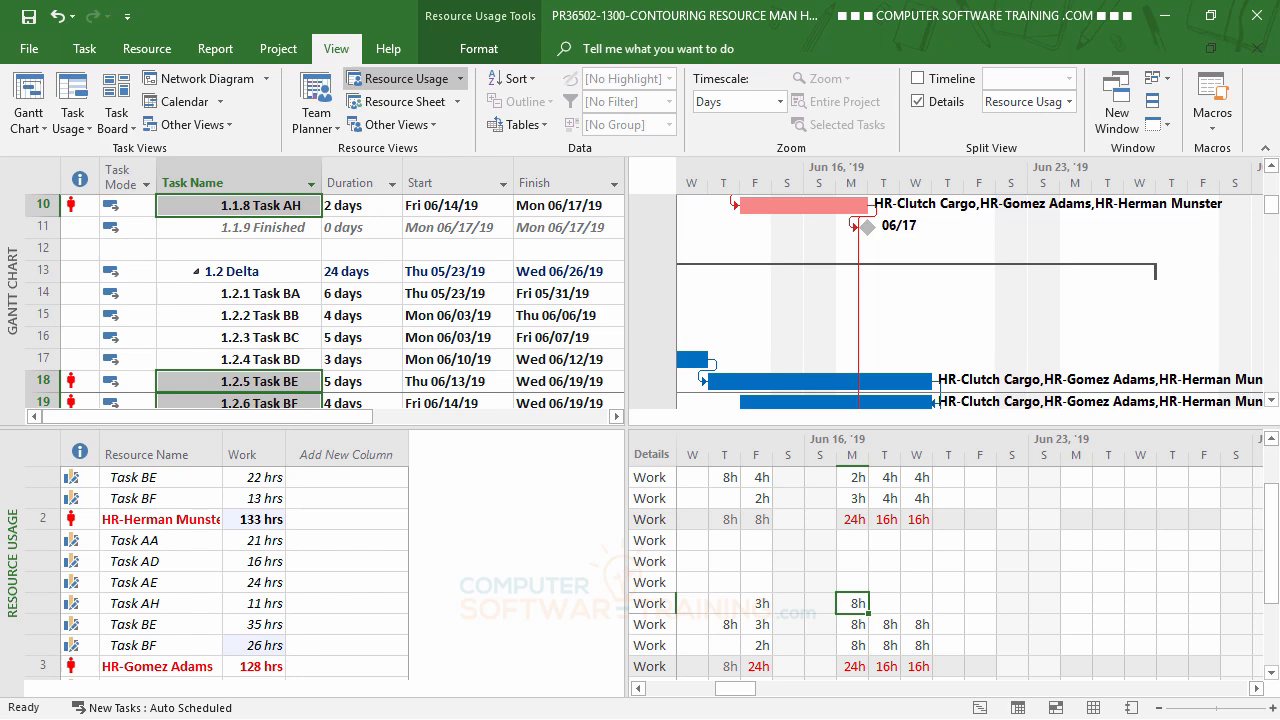
type("3")
key("Return")
type("3")
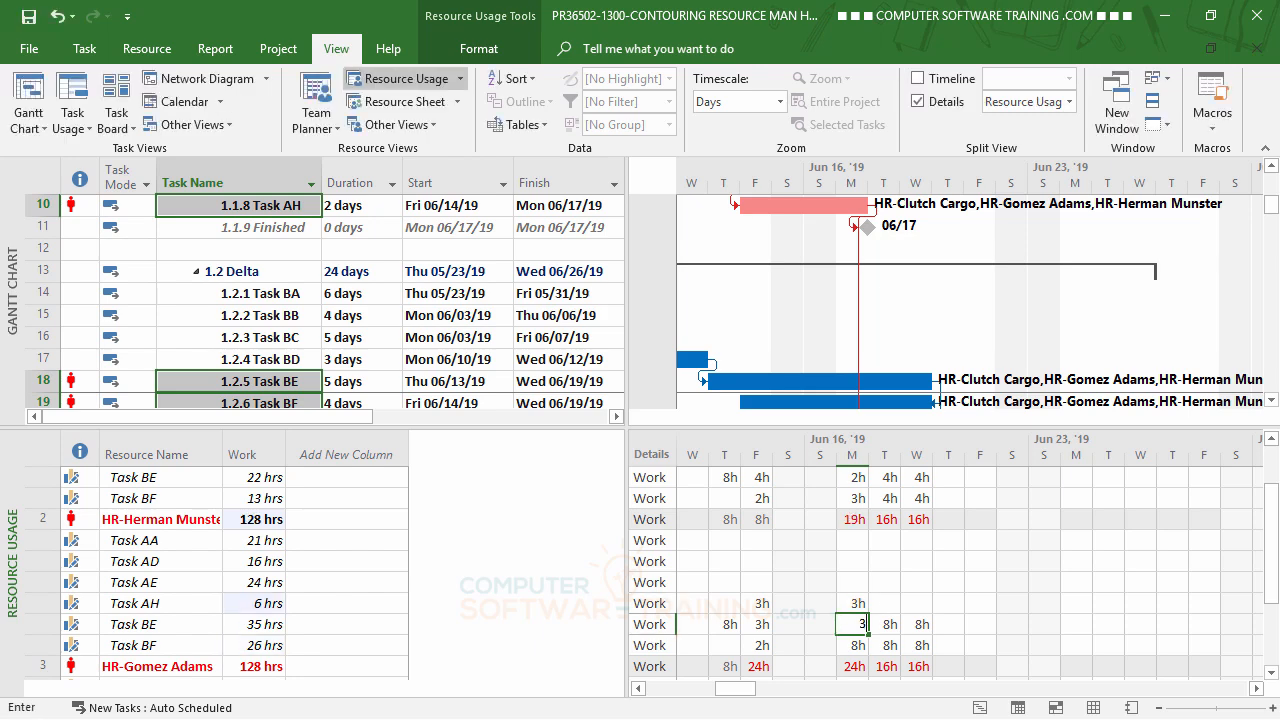
key("Return")
type("2")
key("Return")
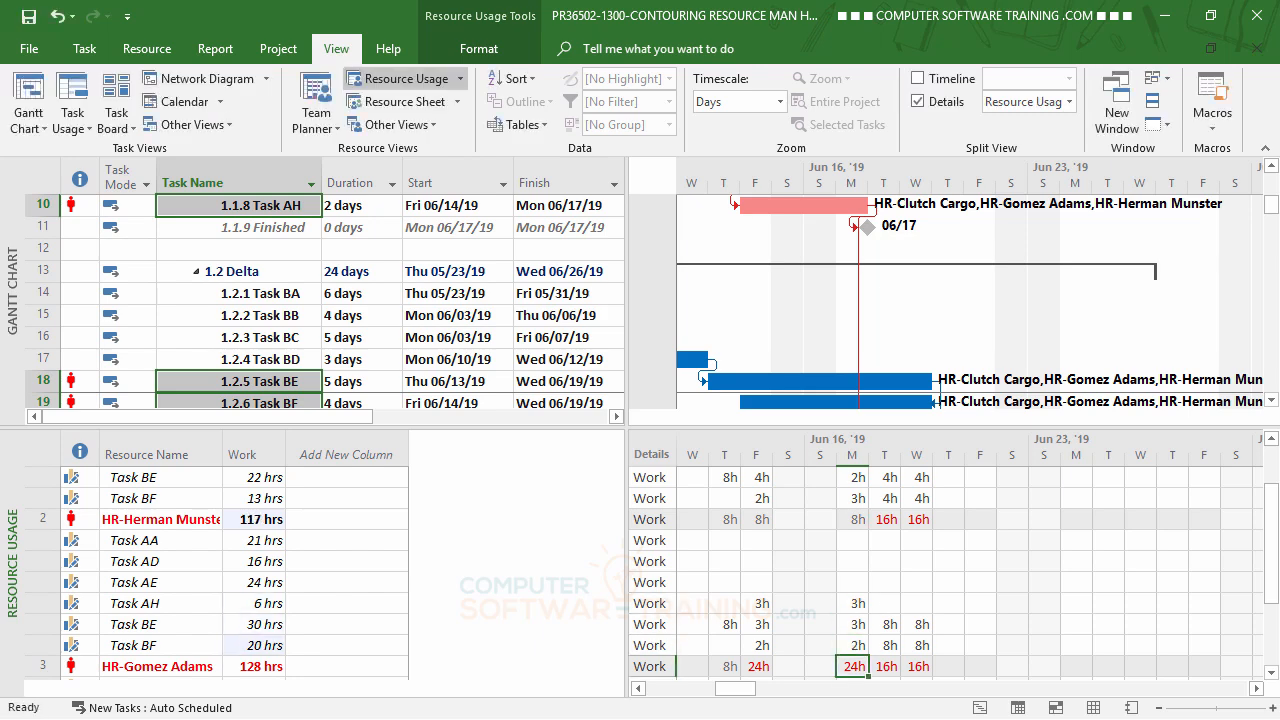
Set HR-Herman Munster's work for Tuesday, June 18 to 4h each on Task BE and Task BF.
left_click(892, 624)
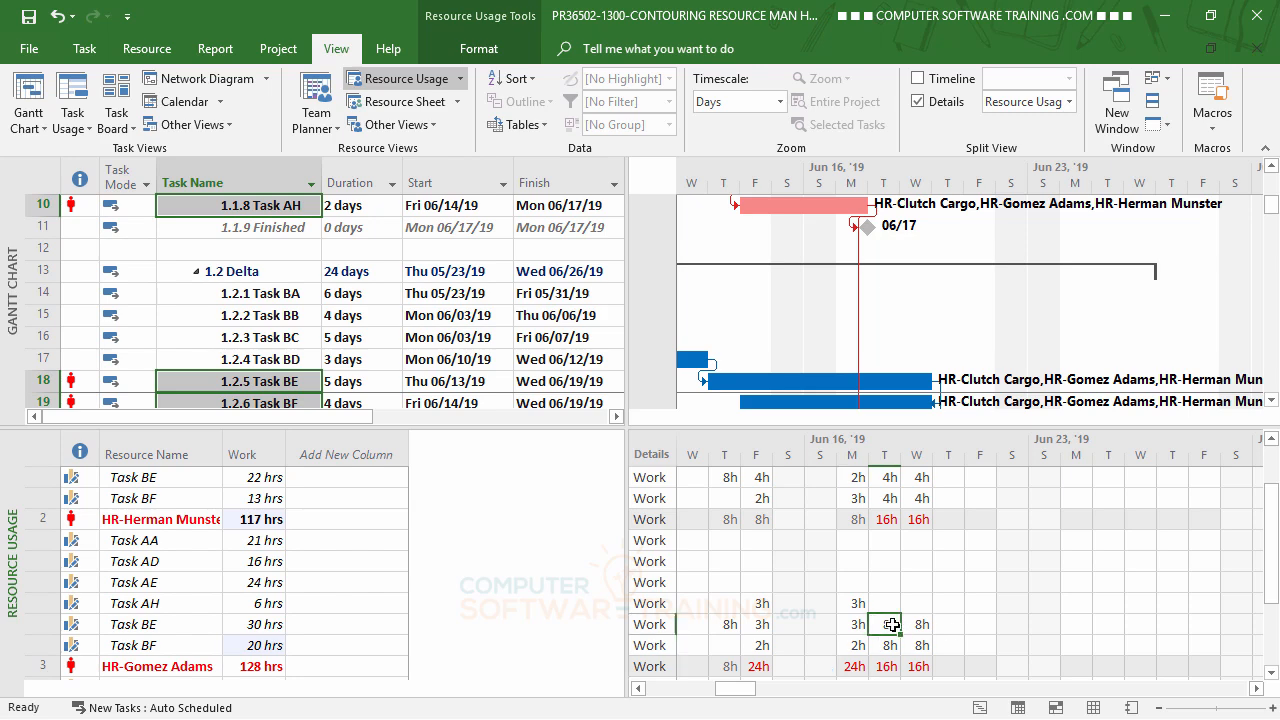
type("4")
key("Return")
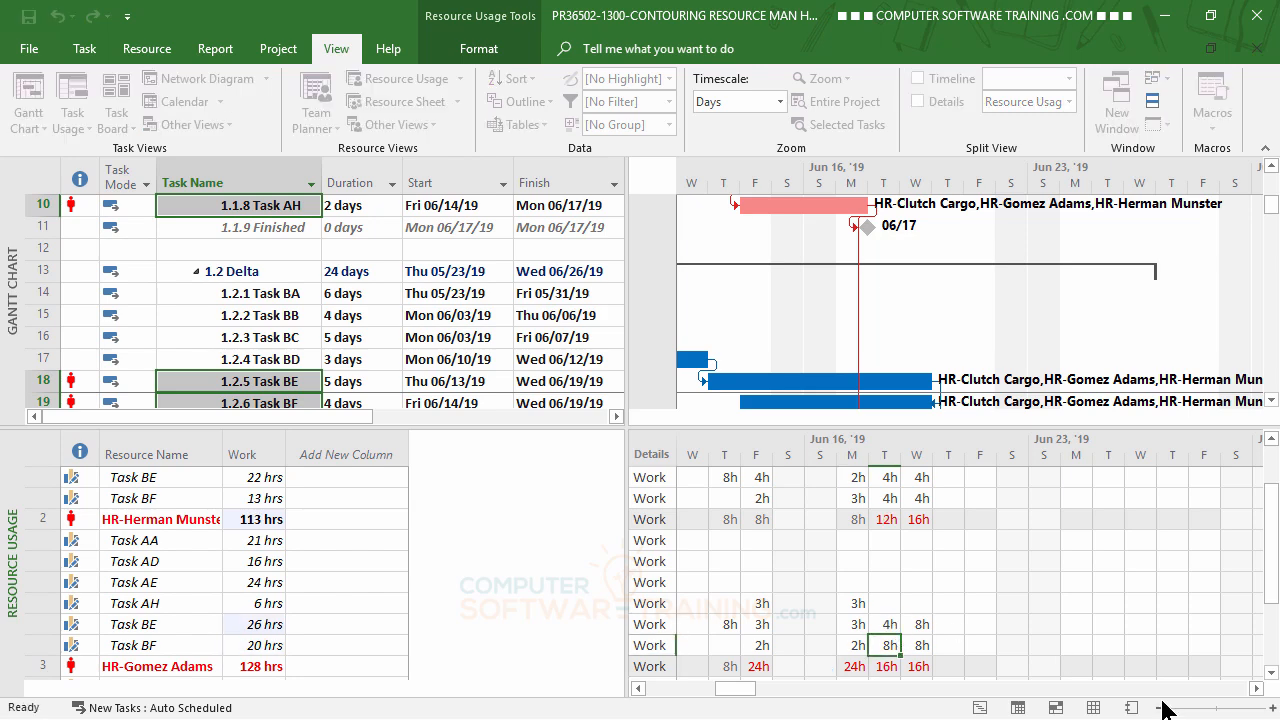
type("4")
key("Return")
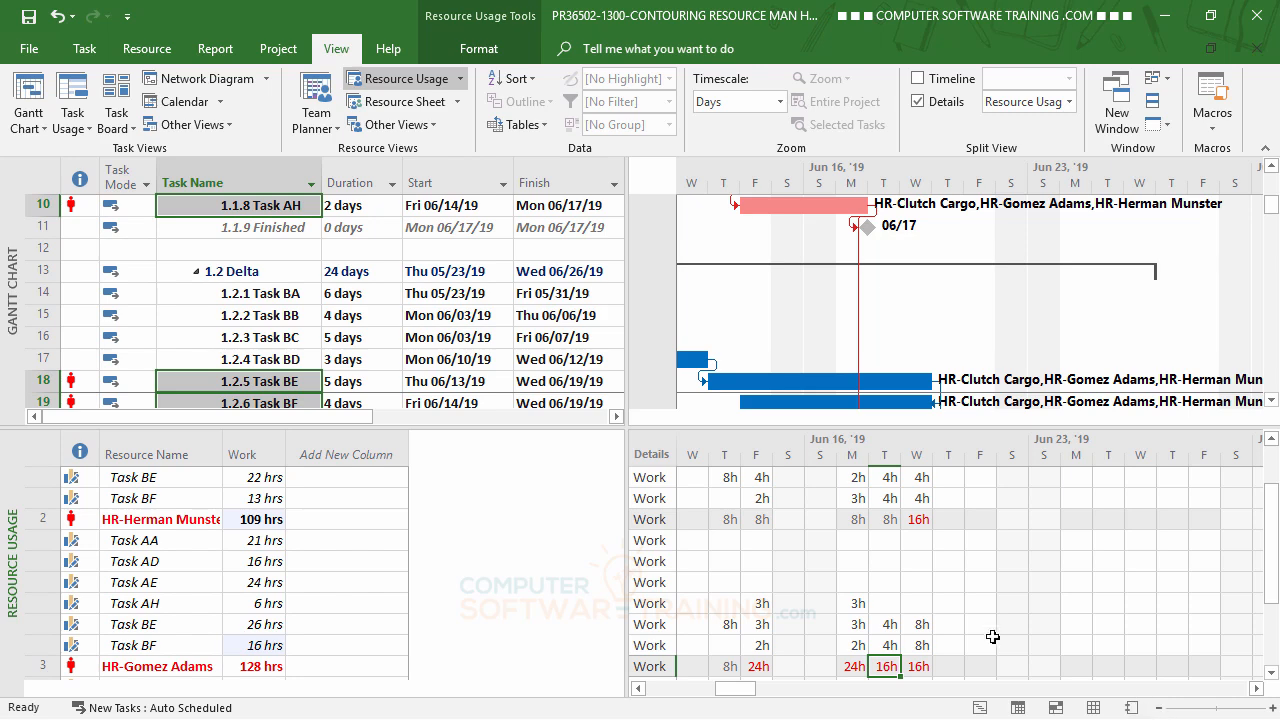
Set HR-Herman Munster's work for Wednesday, June 19 to 4h each on Task BE and Task BF.
left_click(926, 623)
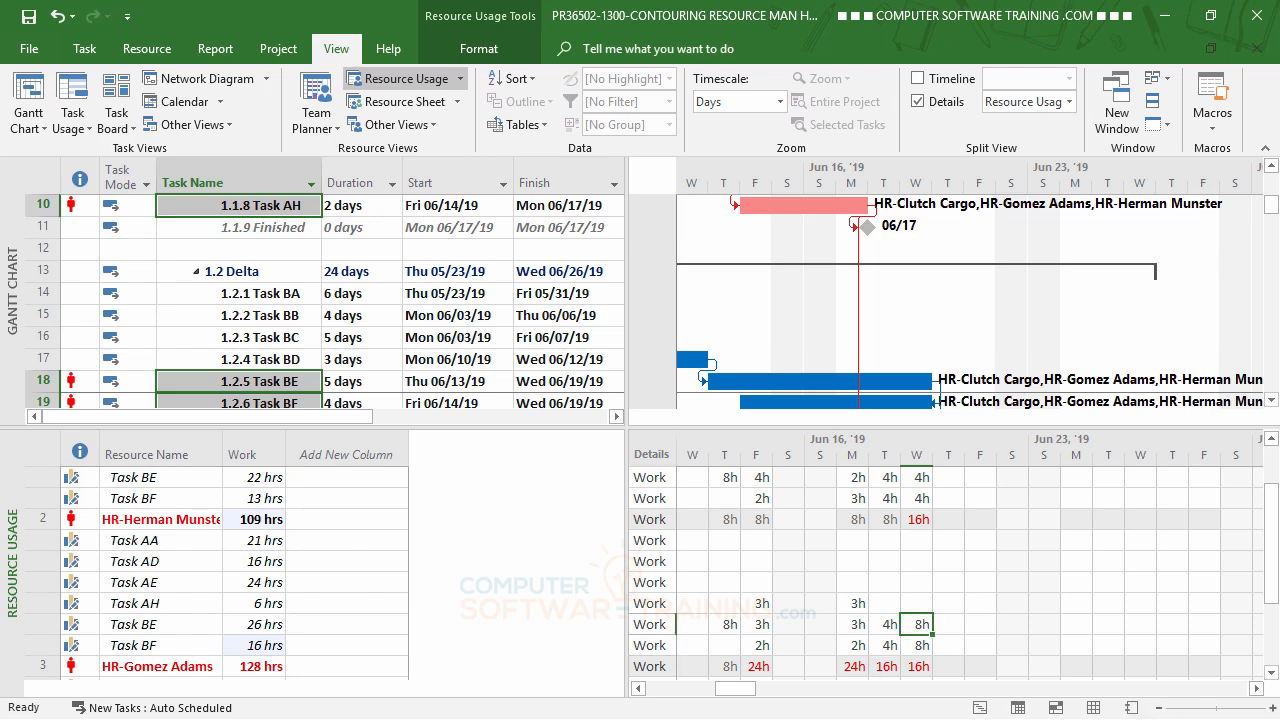
type("4")
key("Return")
type("4")
key("Return")
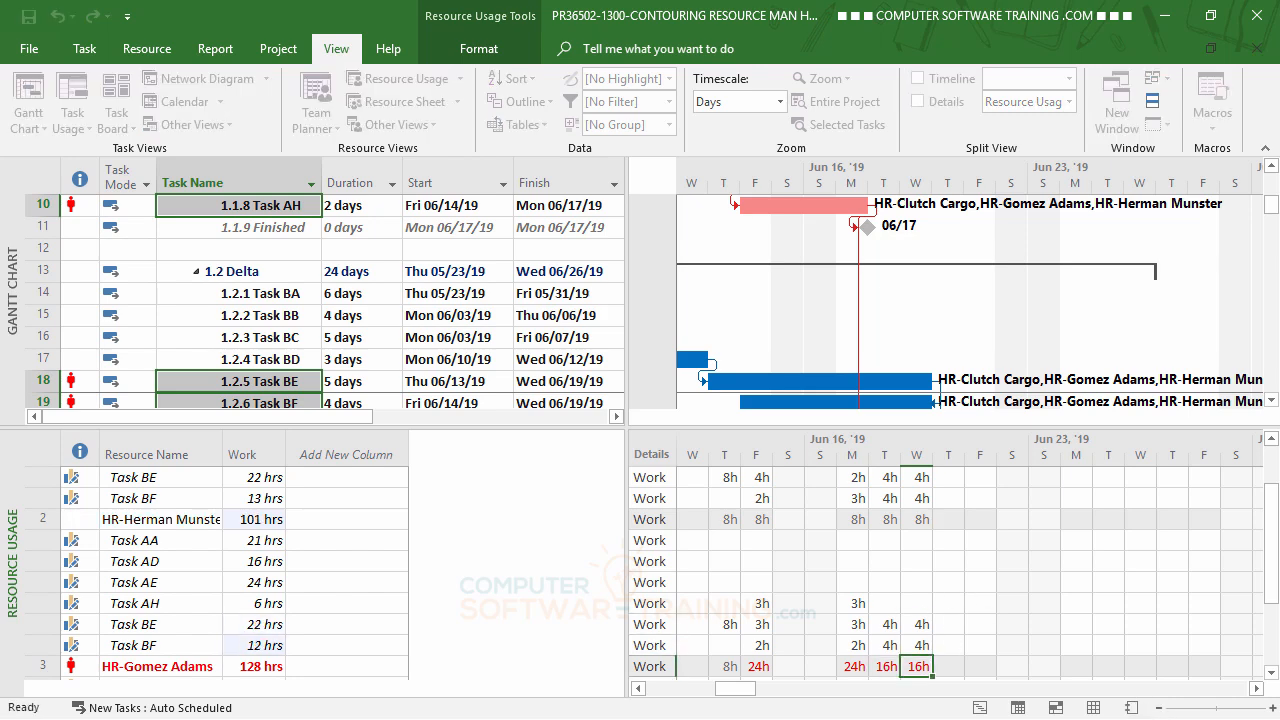
Set HR-Gomez Adams's work for Friday, June 14 to 3h on Task AH, 3h on Task BE and 2h on Task BF.
scroll(979, 574, "down", 1)
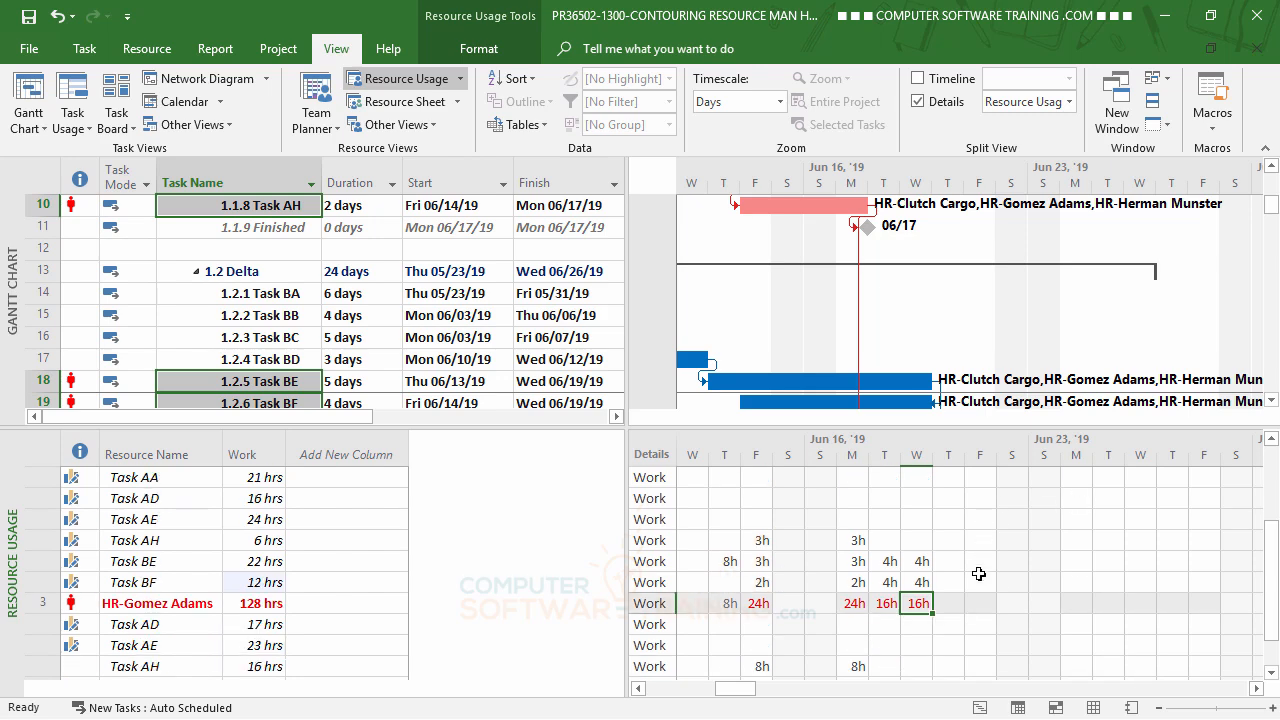
scroll(979, 574, "down", 1)
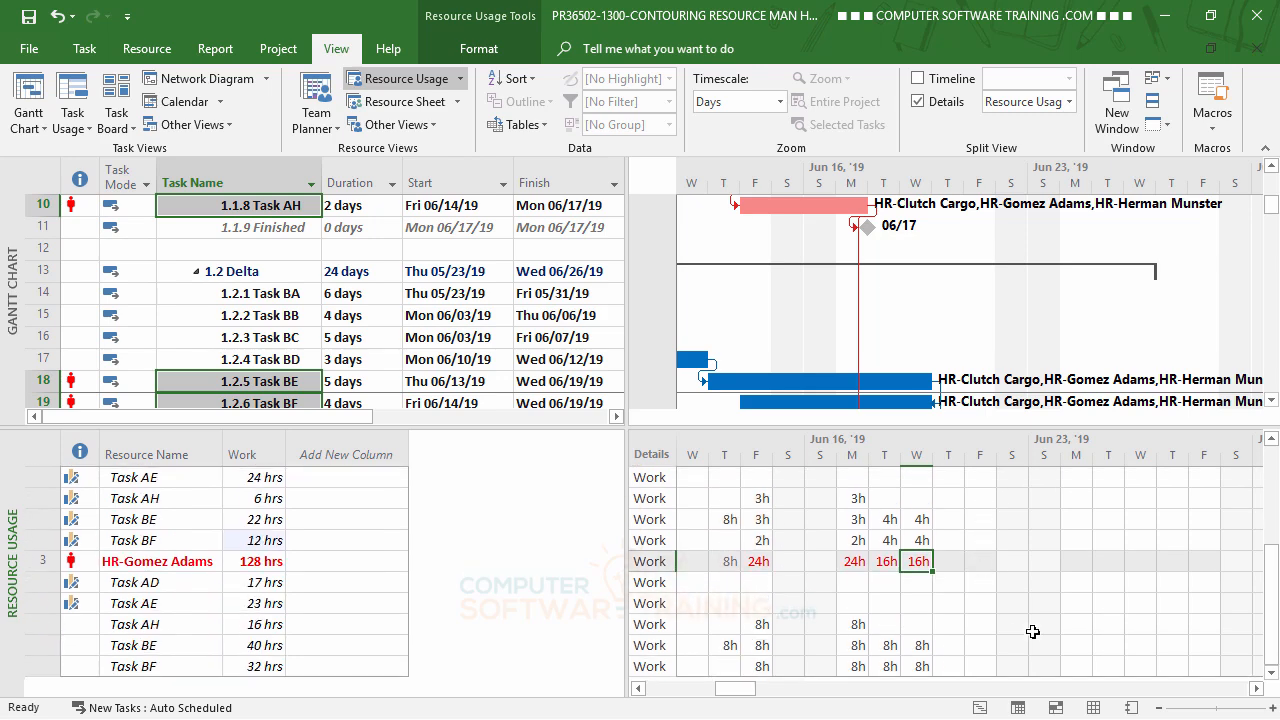
left_click(762, 626)
type("3")
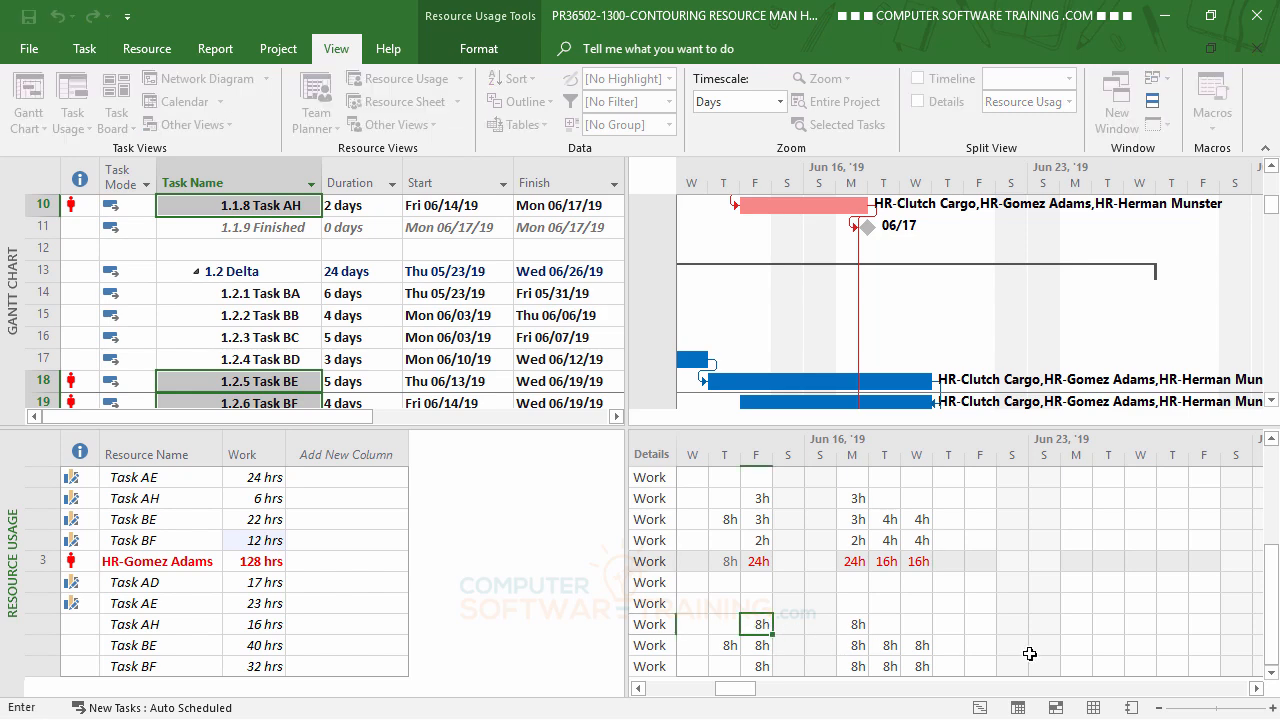
key("Down")
type("3")
key("Down")
type("2")
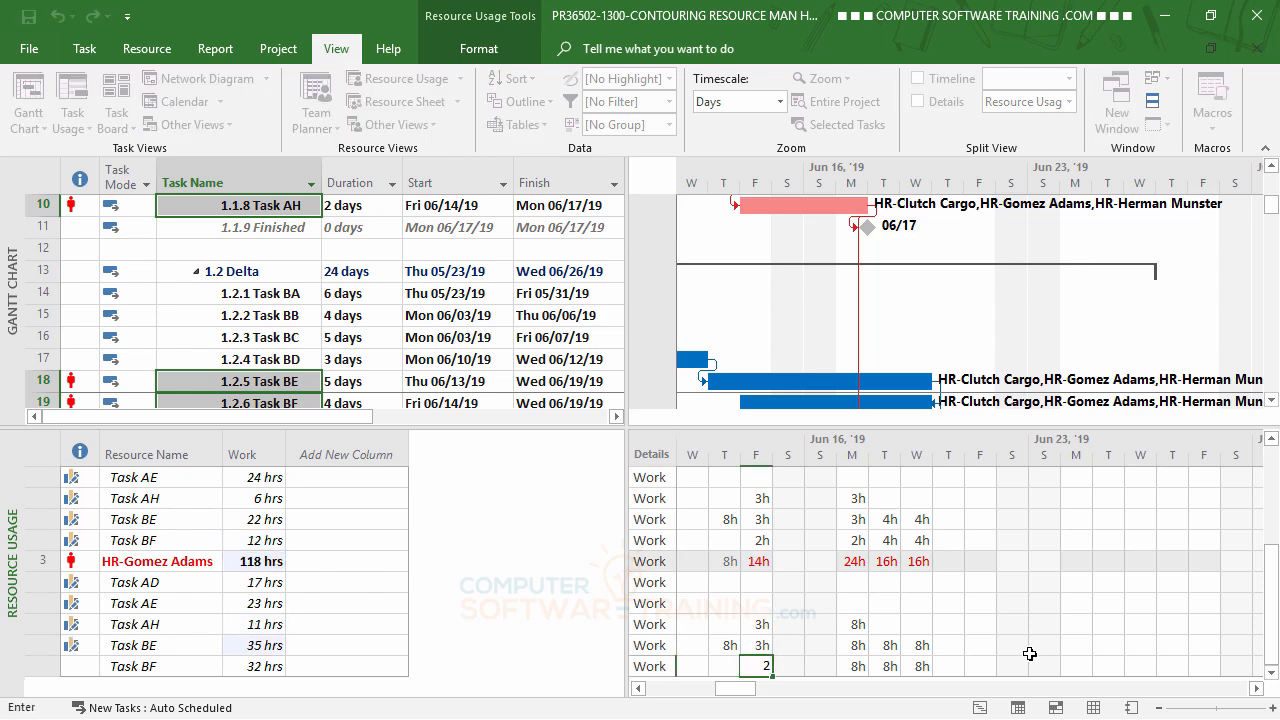
Set HR-Gomez Adams's work for Monday, June 17 to 3h on Task AH, 3h on Task BE and 2h on Task BF.
left_click(852, 624)
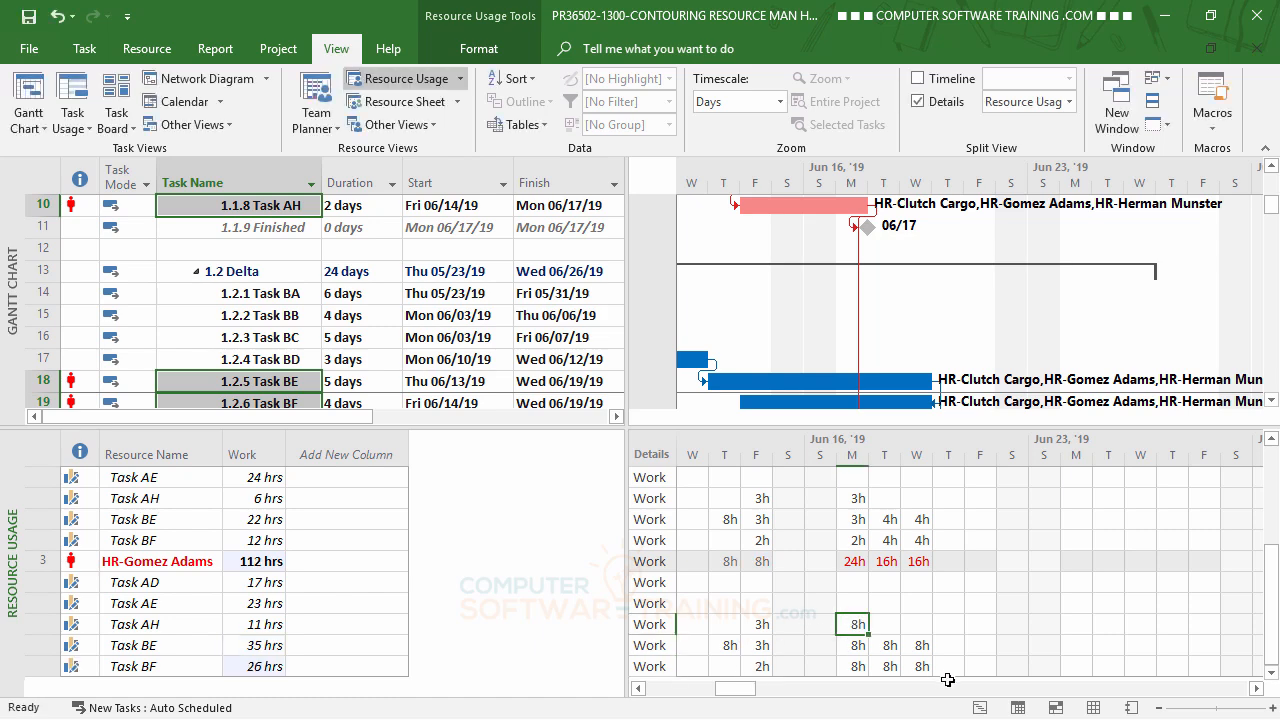
type("3")
key("Down")
type("3")
key("Down")
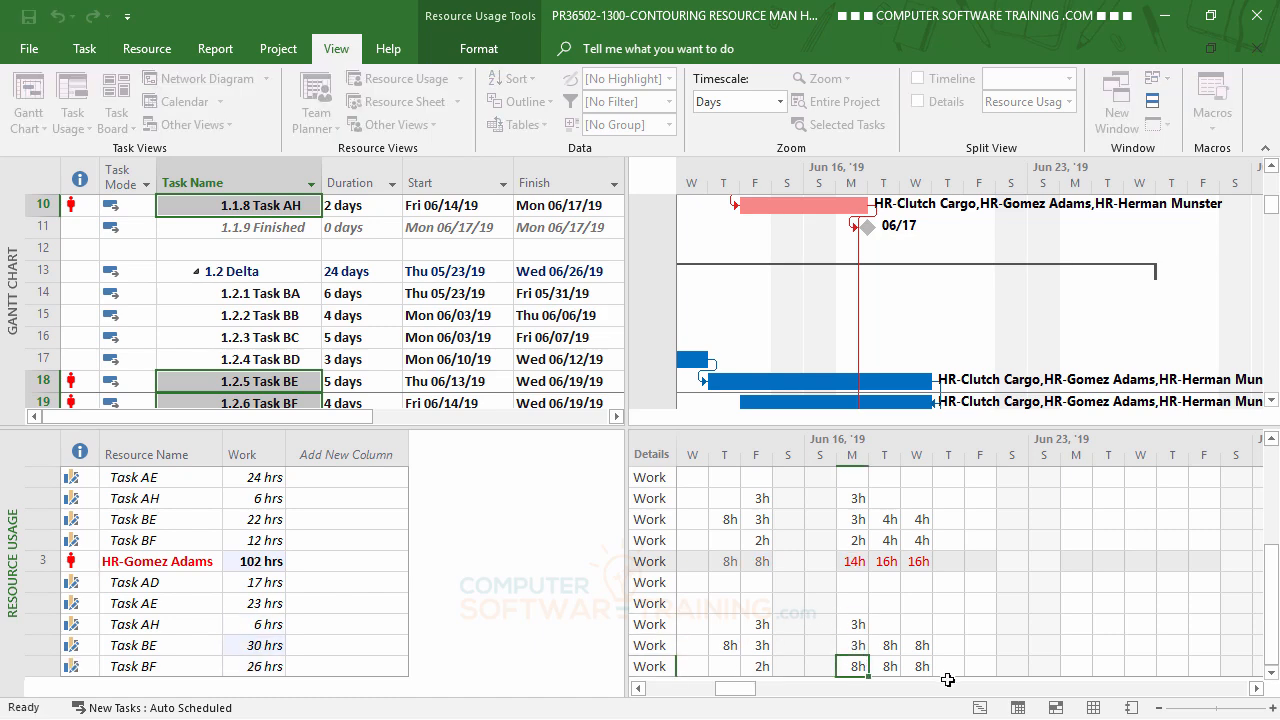
type("2")
Set HR-Gomez Adams's Task BE work for Tuesday, June 18 to 4h and copy it to Wednesday, June 19.
left_click(892, 653)
type("4")
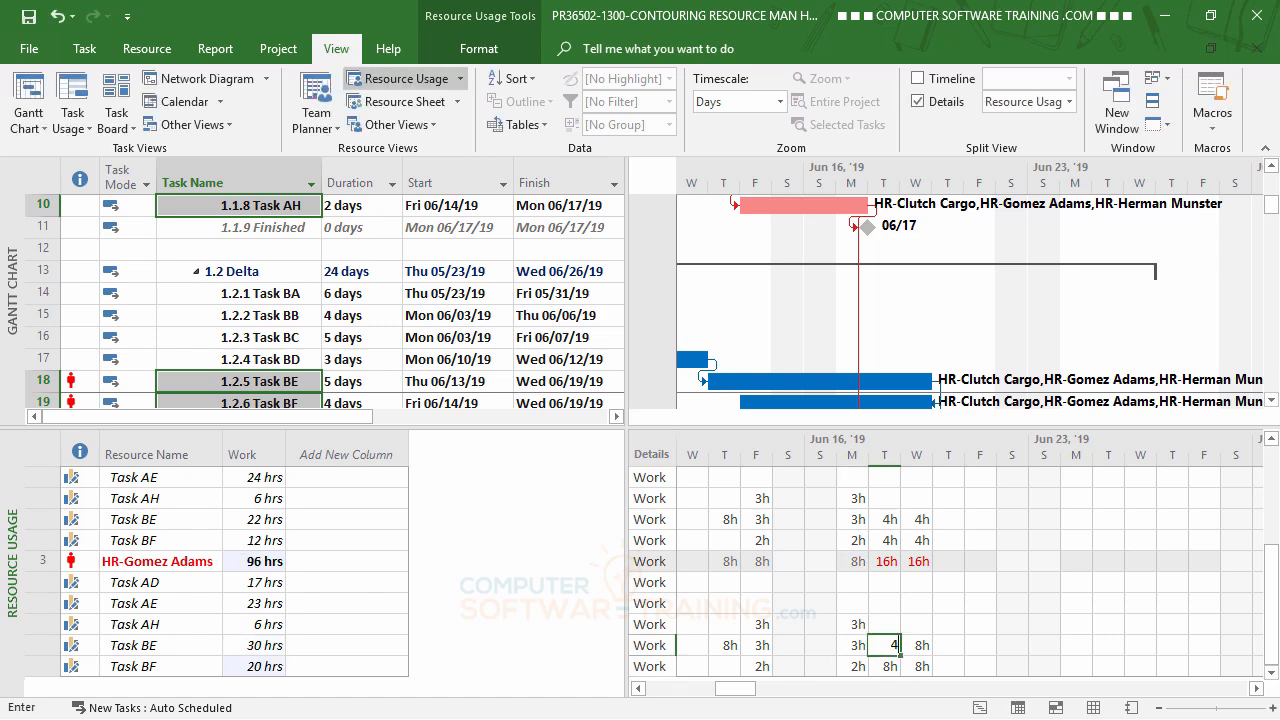
key("Return")
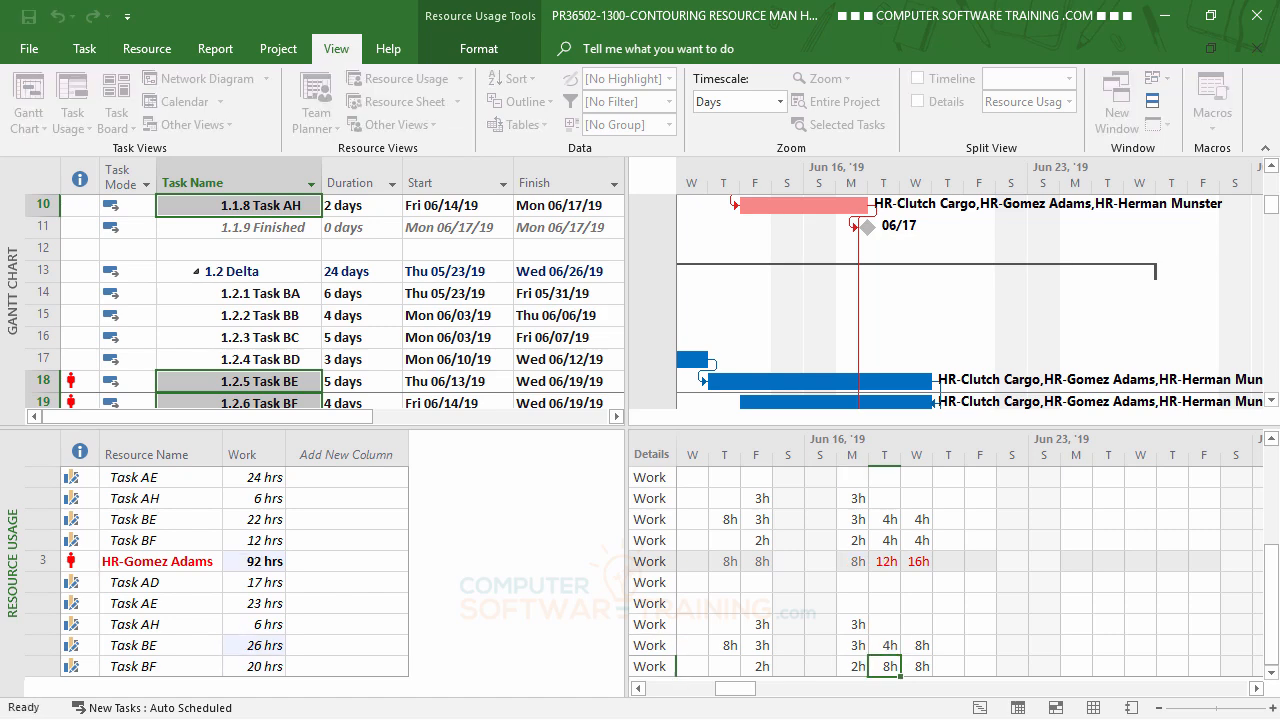
left_click(884, 646)
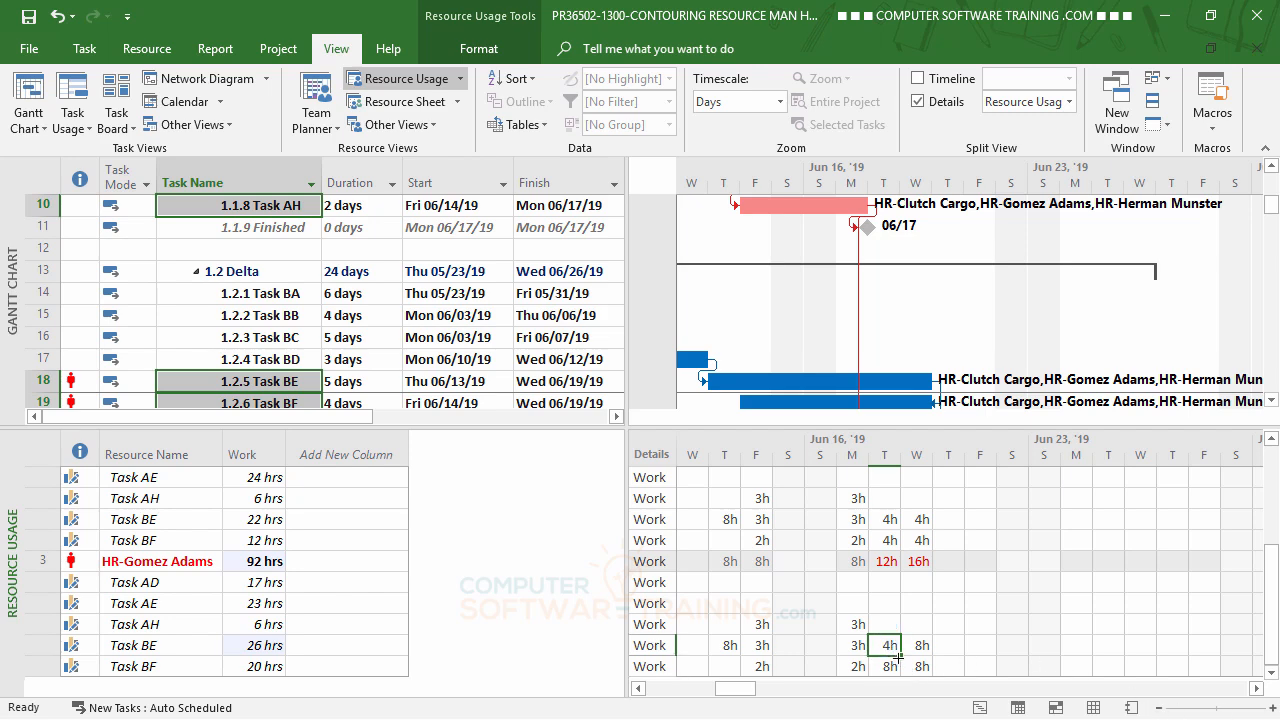
mouse_move(906, 656)
left_mouse_down()
mouse_move(928, 656)
mouse_move(920, 667)
left_mouse_up()
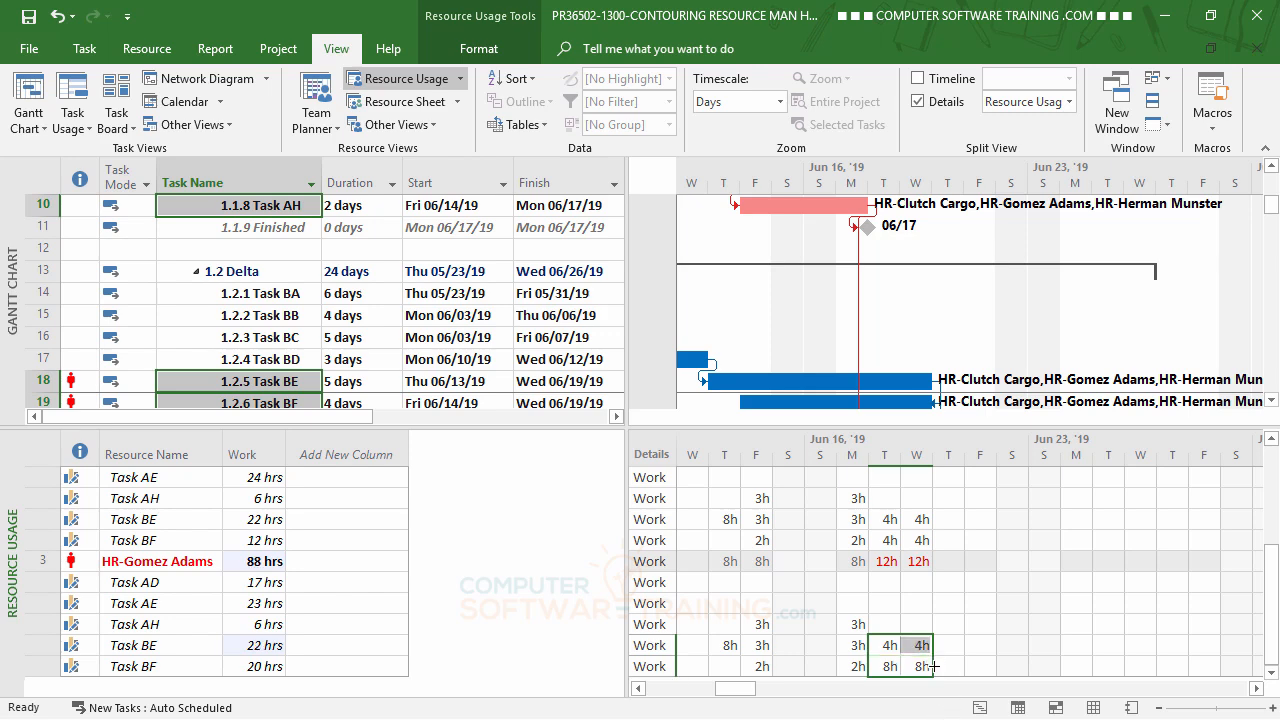
Set HR-Gomez Adams's Task BF work to 4h each for Tuesday, June 18 and Wednesday, June 19.
left_click(885, 645)
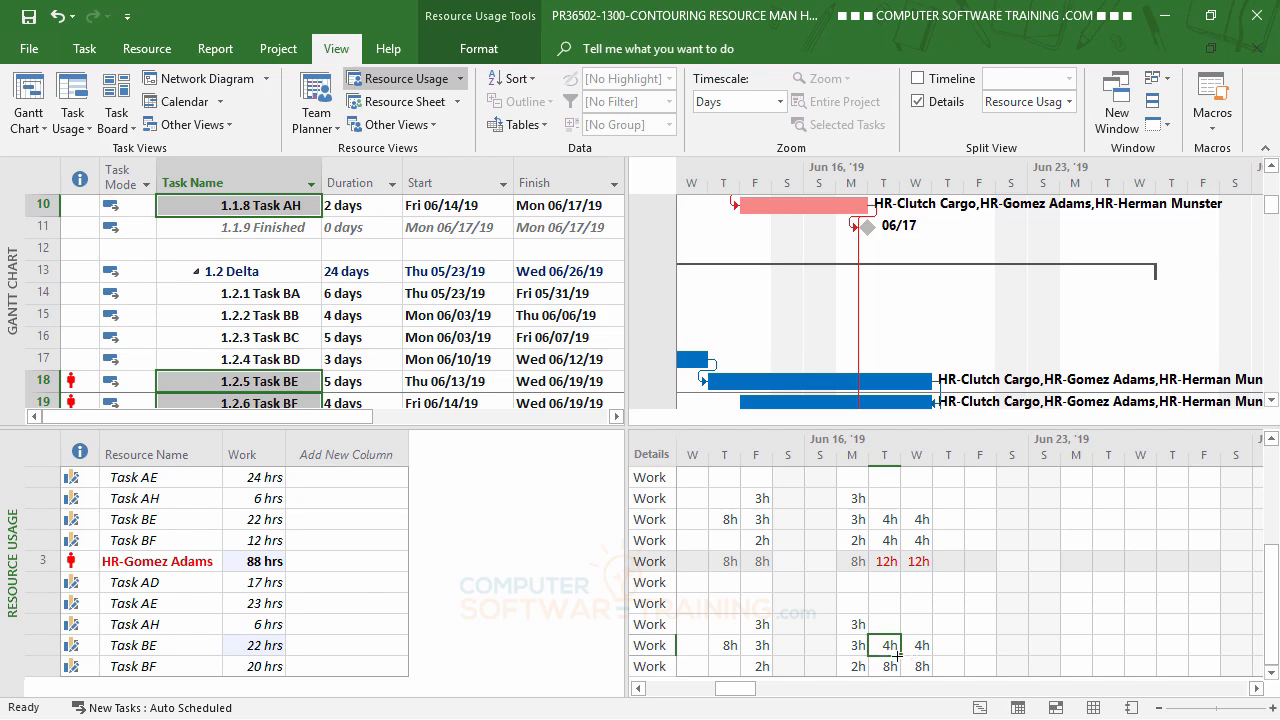
mouse_move(898, 664)
left_mouse_down()
mouse_move(888, 668)
mouse_move(922, 642)
mouse_move(890, 664)
left_mouse_up()
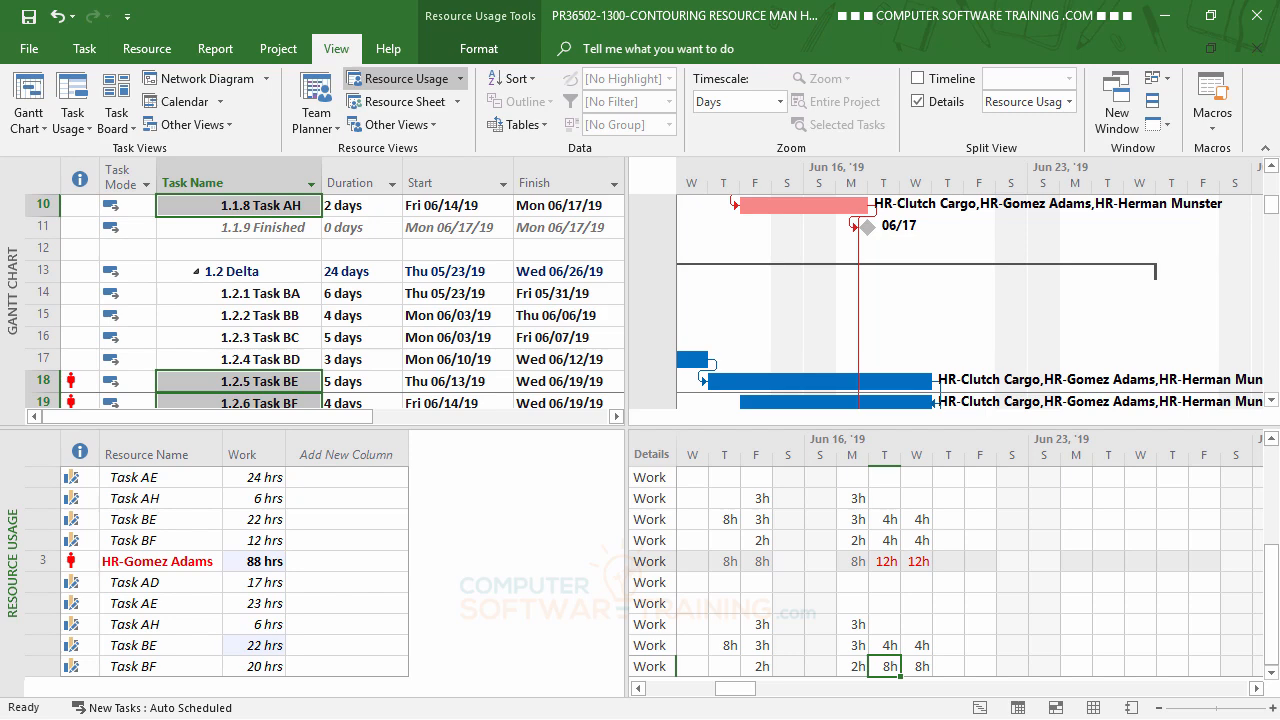
type("4")
key("Tab")
type("4")
key("Tab")
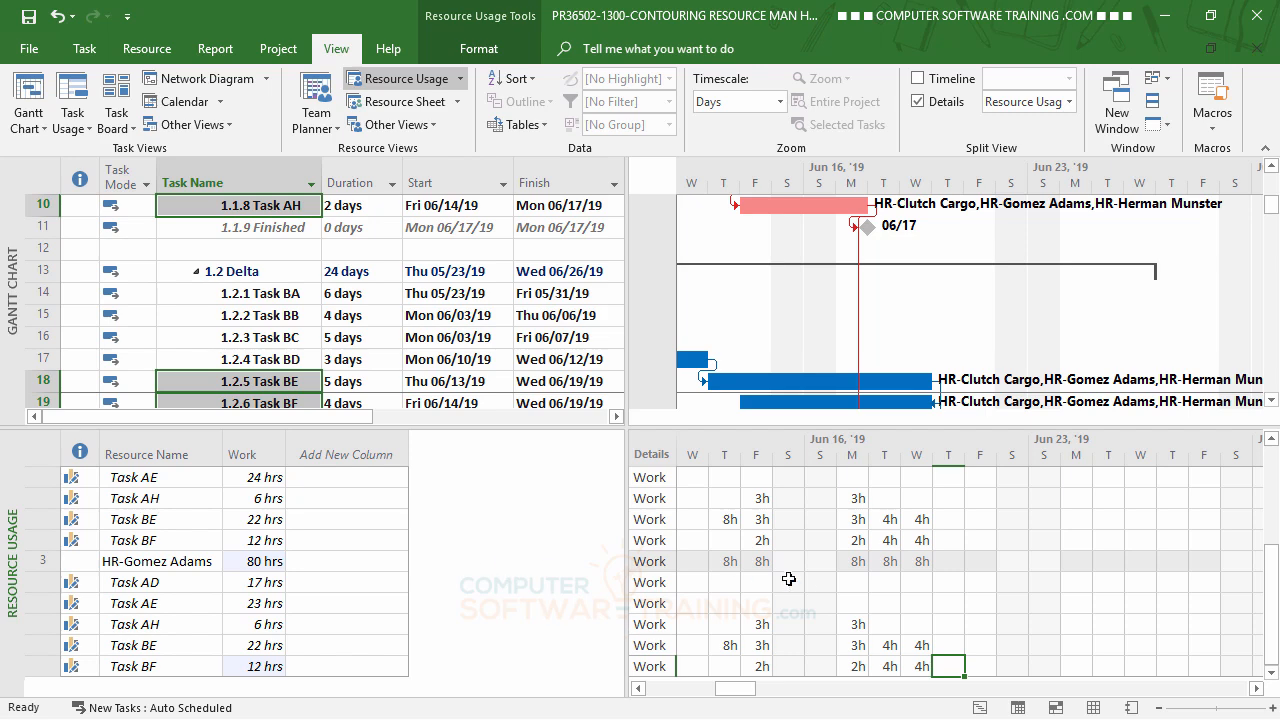
Check the contoured hours of the three resources and hide the Resource Usage details pane.
scroll(795, 578, "up", 3)
scroll(802, 577, "down", 3)
scroll(802, 577, "up", 3)
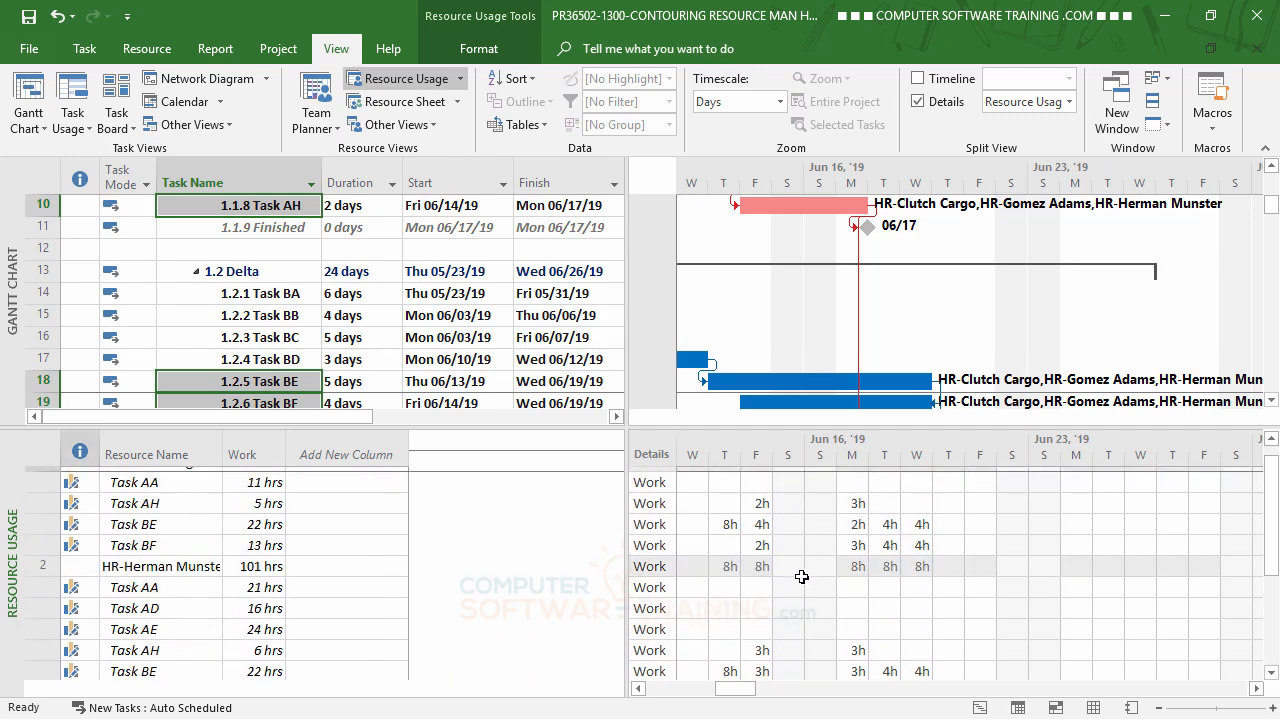
left_click(917, 102)
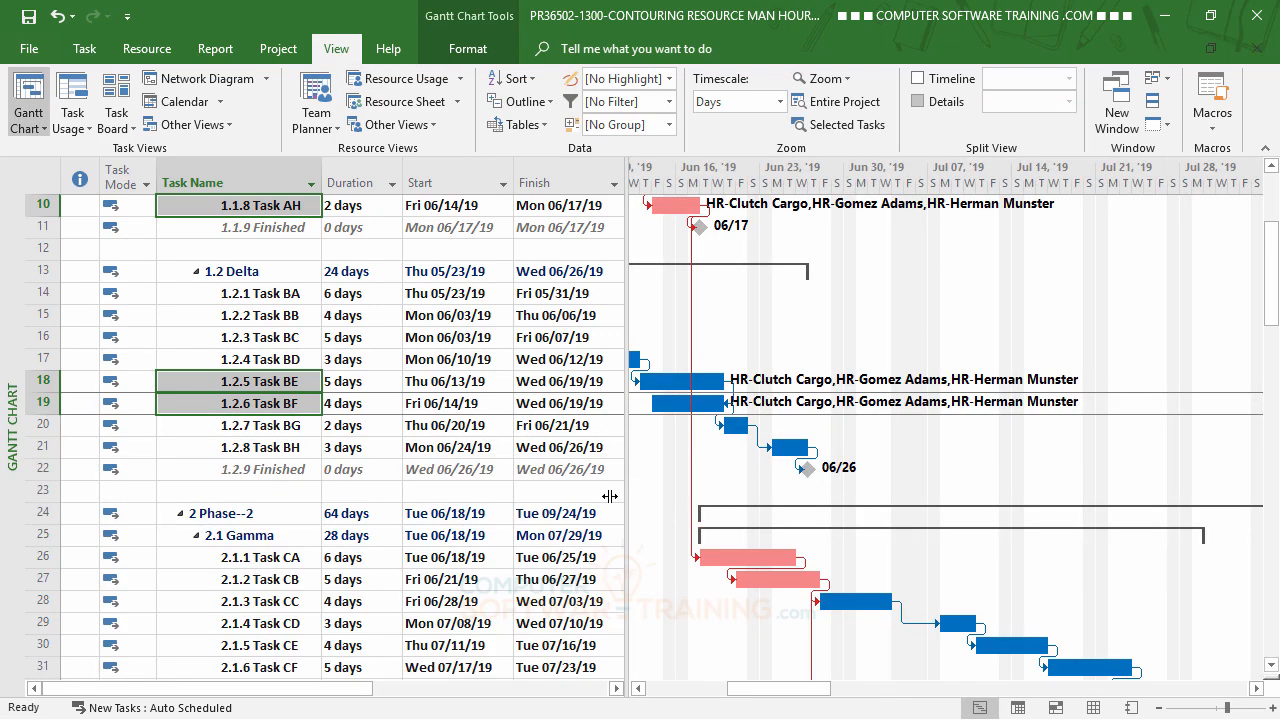
Assign the resource HR-Herman Munster to Task CA and Task CB together.
scroll(480, 451, "up", 3)
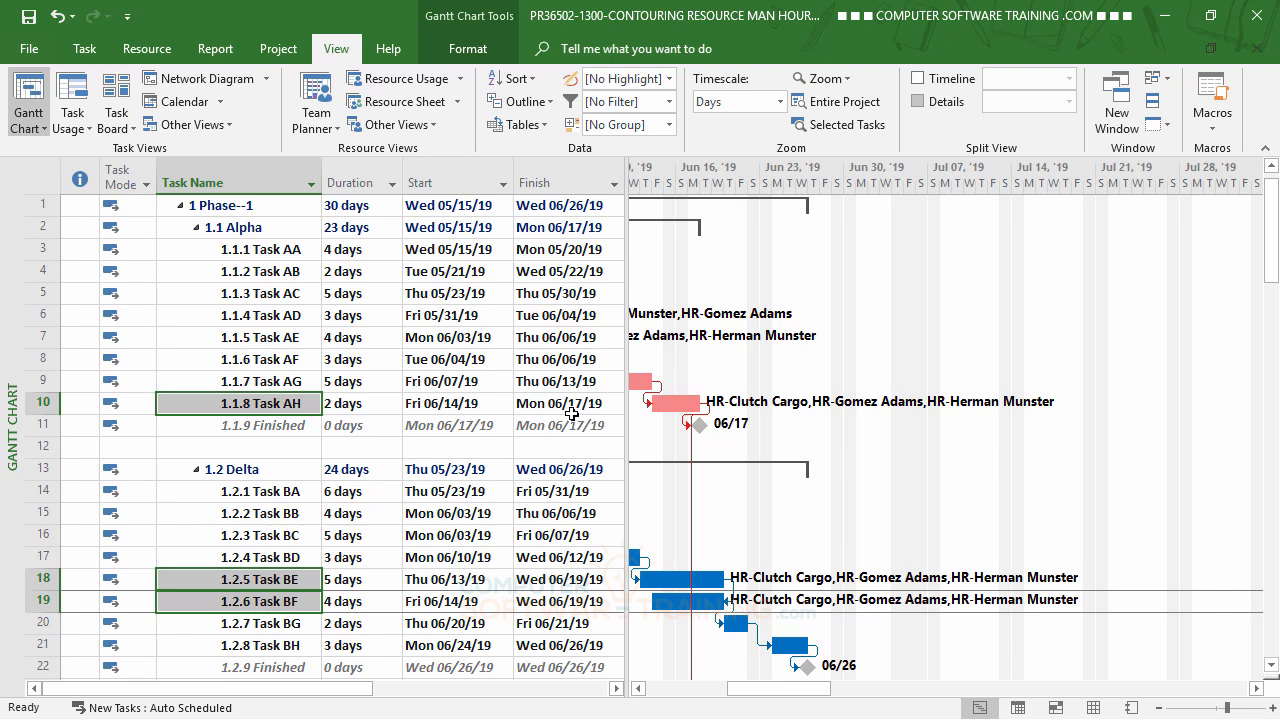
left_click(638, 688)
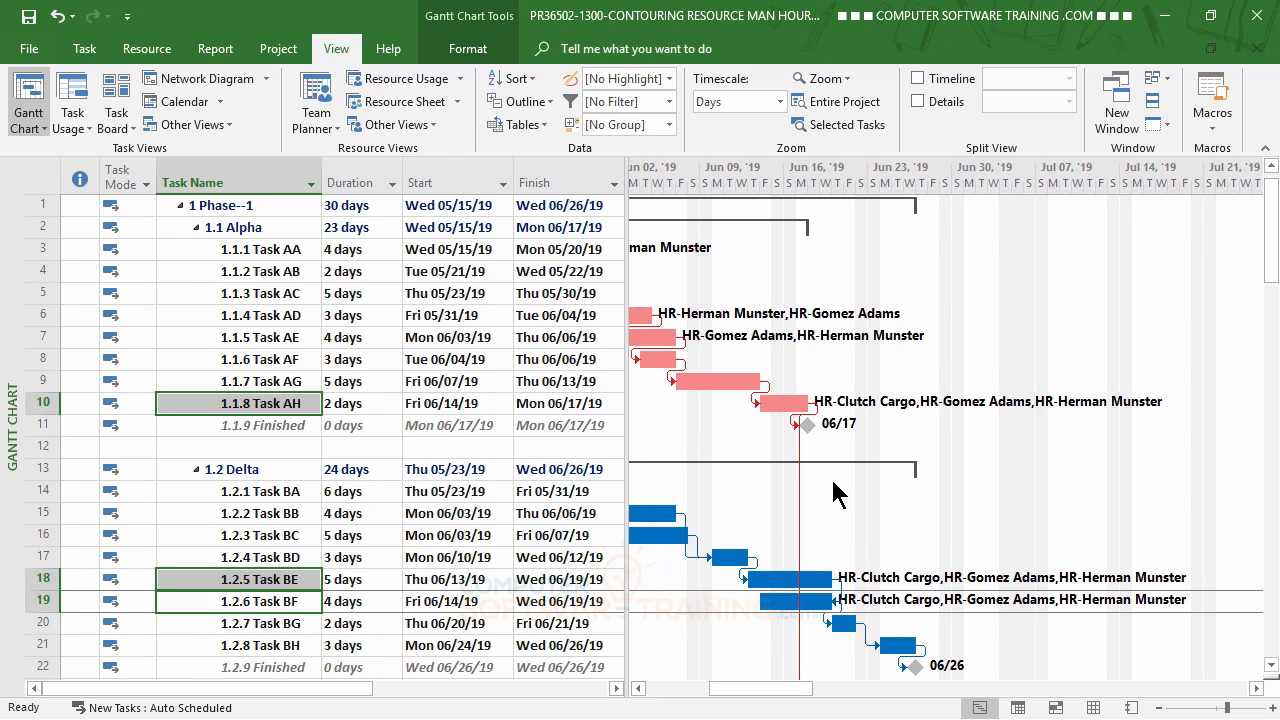
scroll(836, 492, "down", 4)
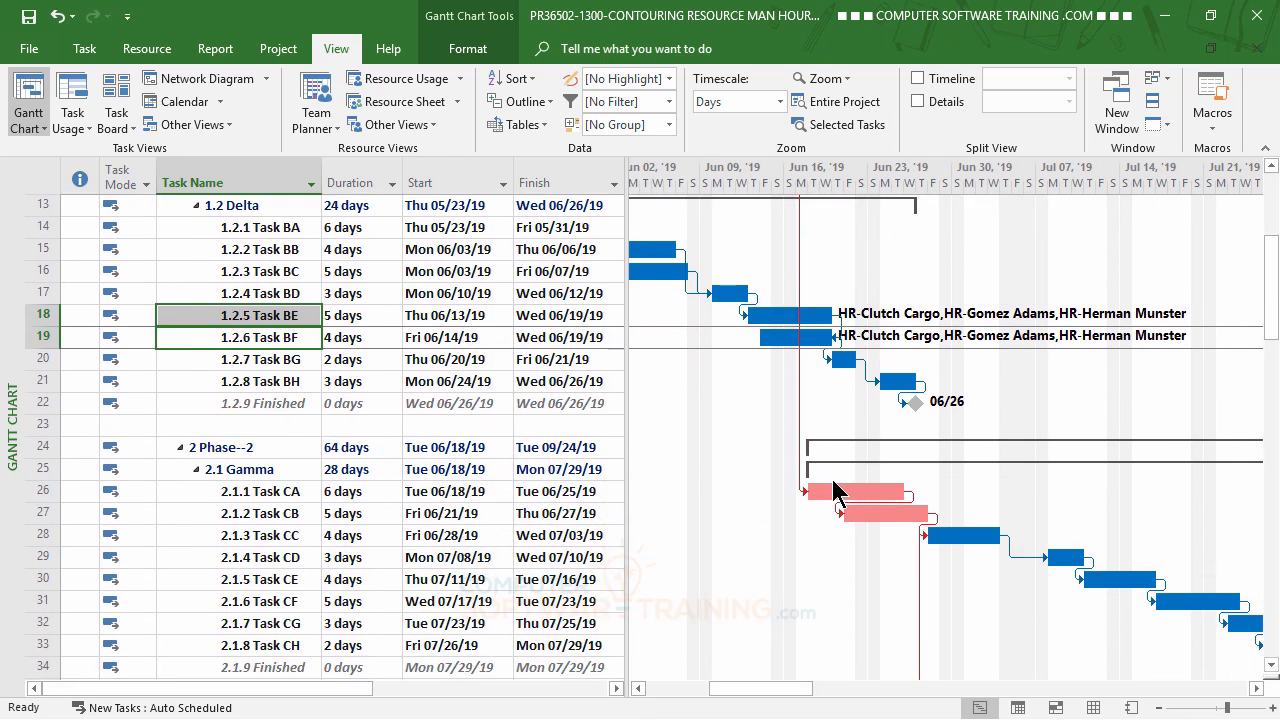
left_click(1257, 689)
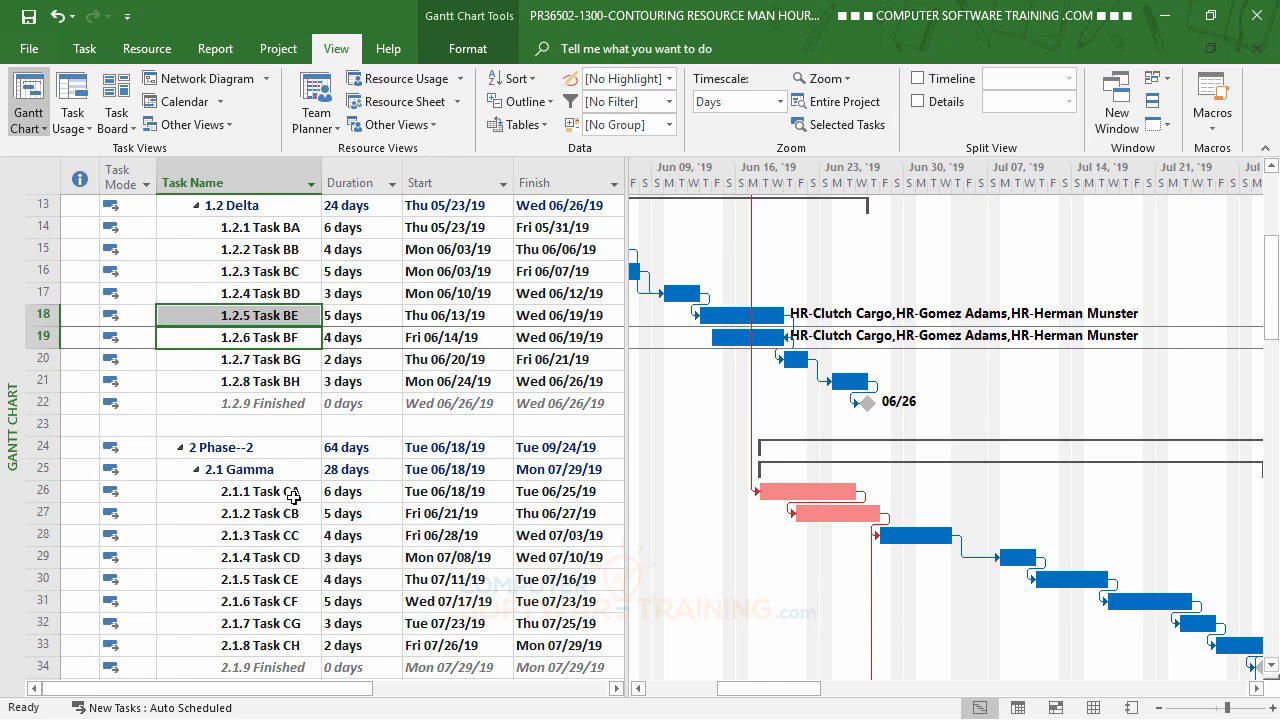
left_click_drag(279, 491, 278, 511)
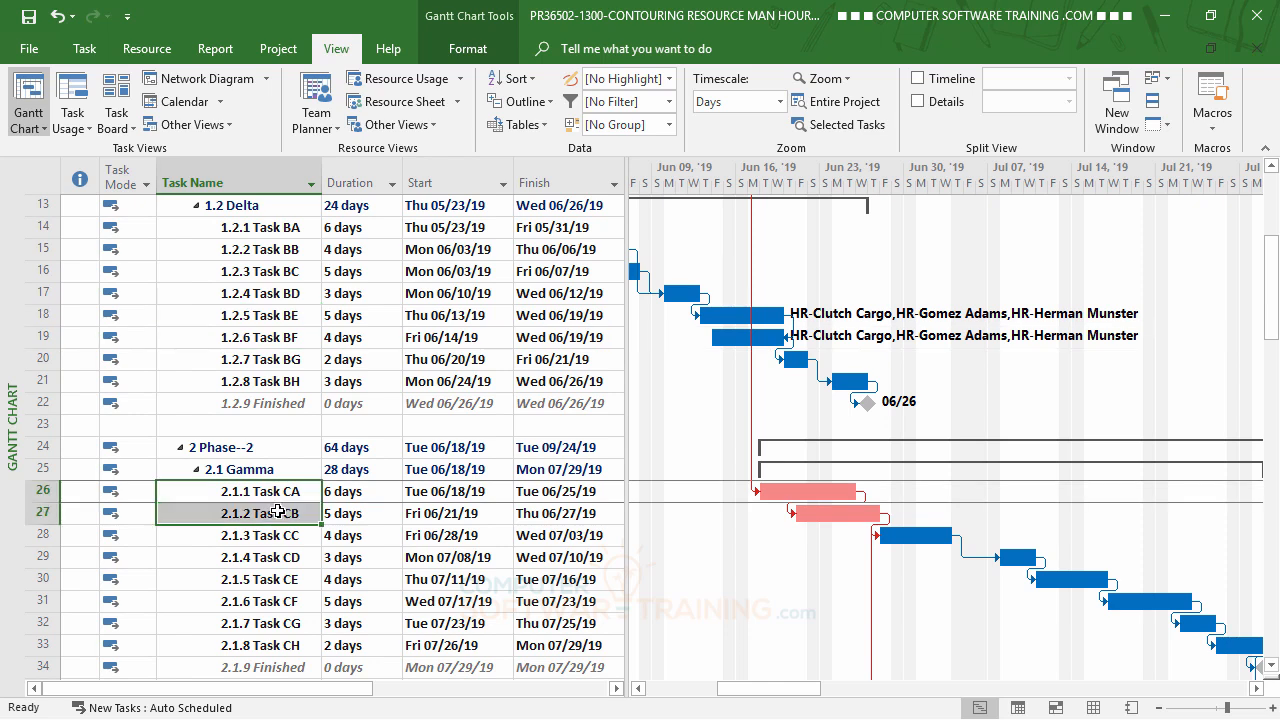
left_click(147, 49)
left_click(105, 108)
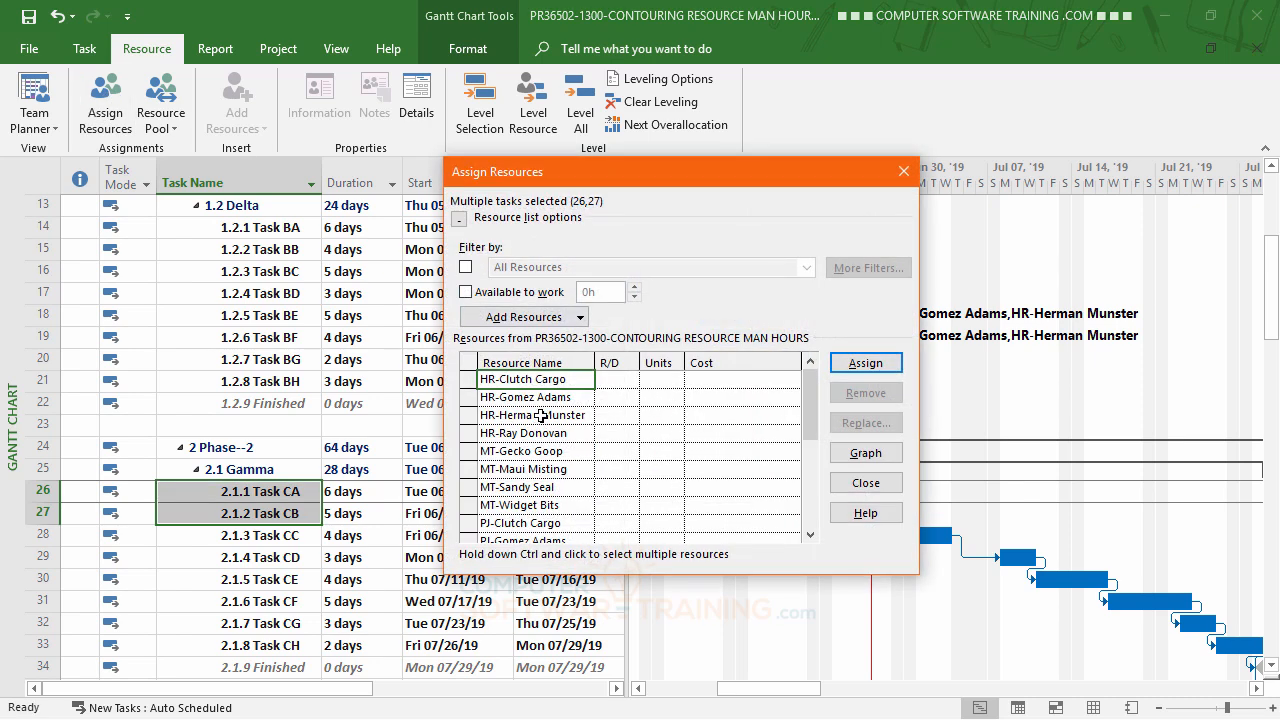
left_click(541, 415)
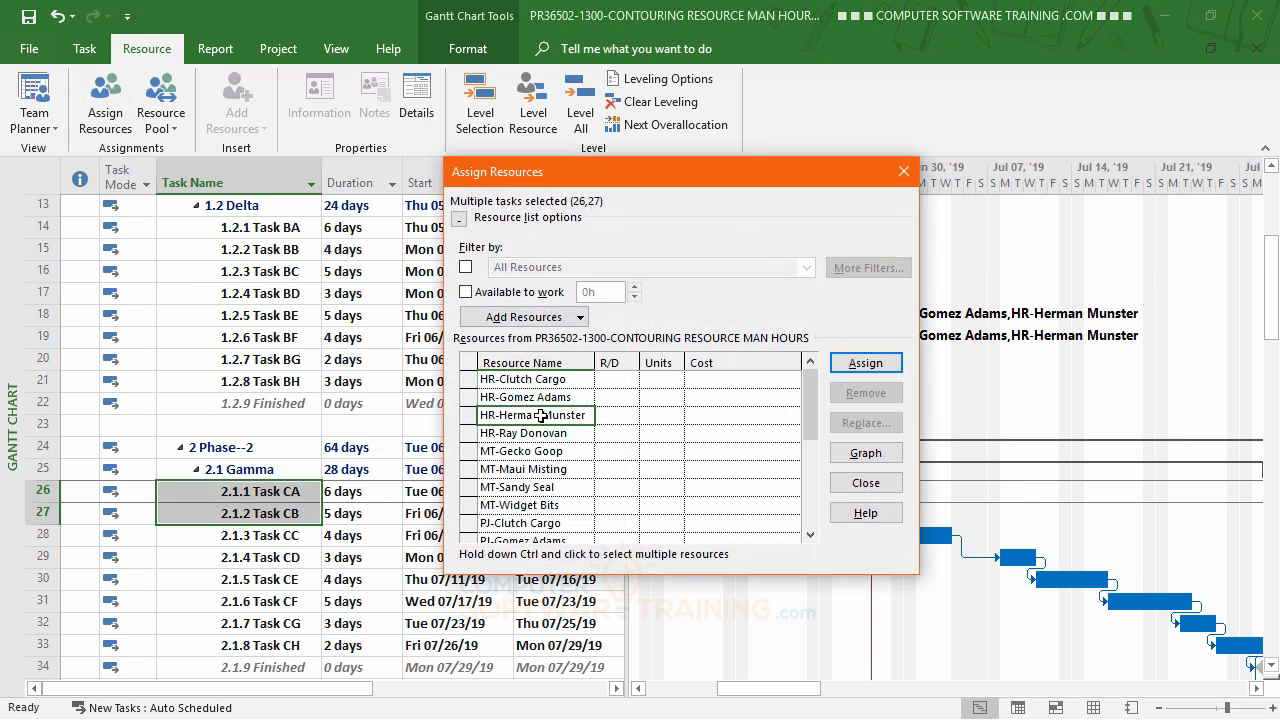
left_click(865, 364)
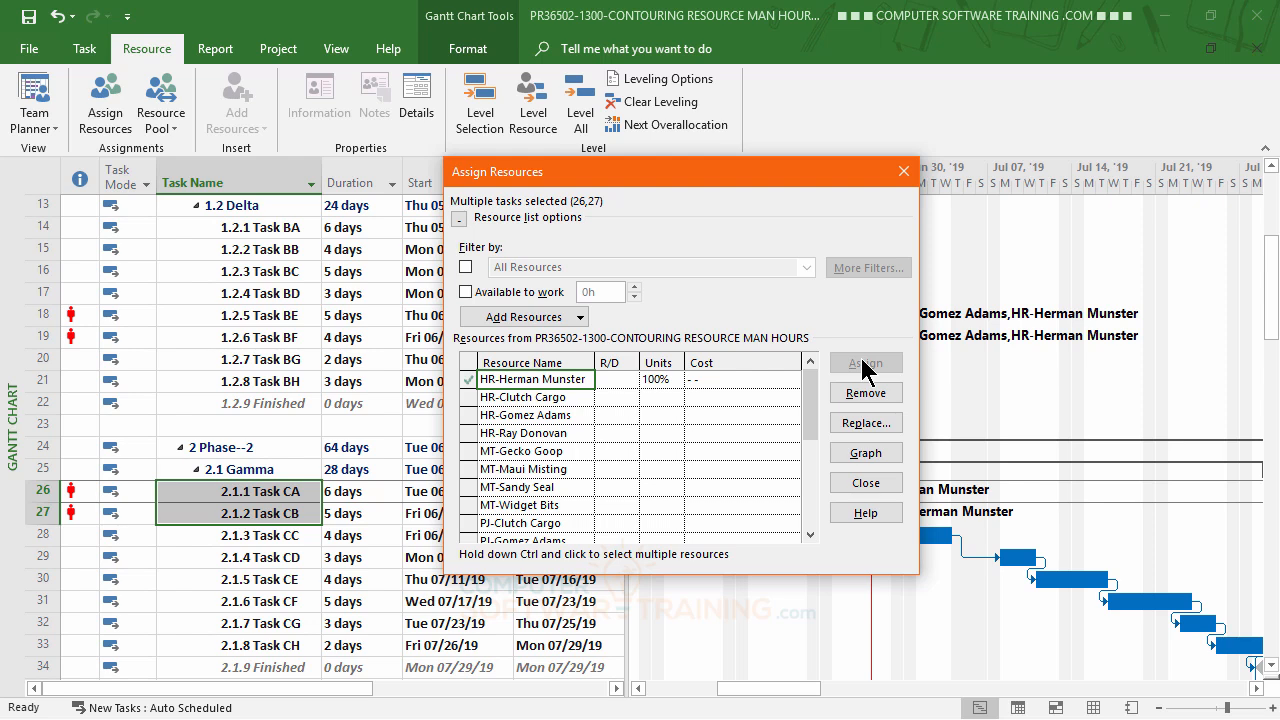
left_click(866, 484)
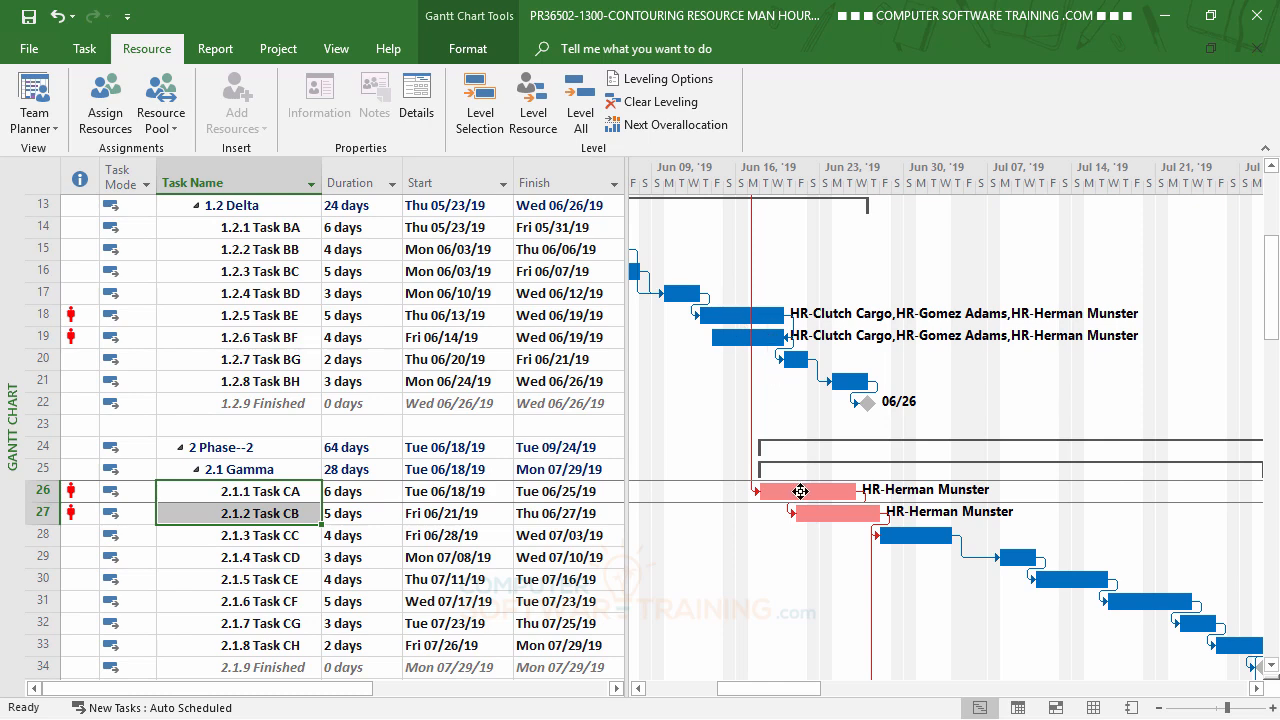
Display Resource Usage in the details pane for Task CA and Task CB and examine HR-Herman Munster's daily work in late June.
mouse_move(800, 491)
left_click(343, 55)
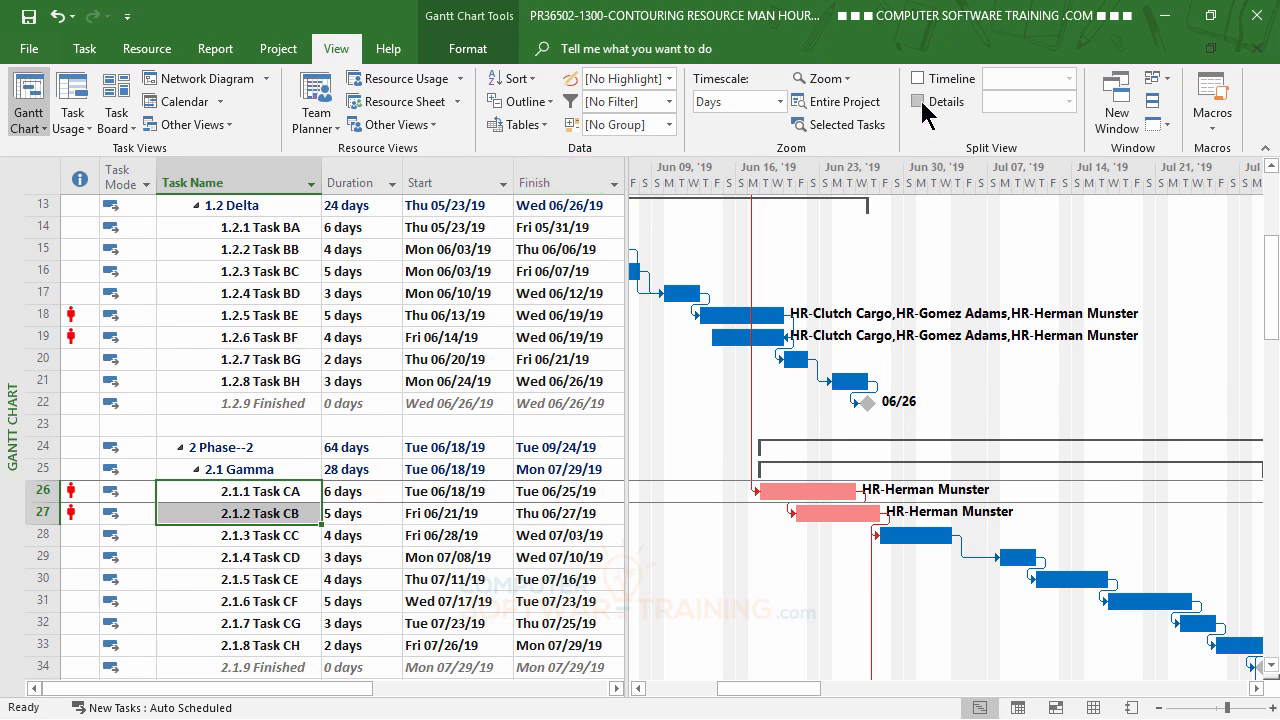
left_click(919, 100)
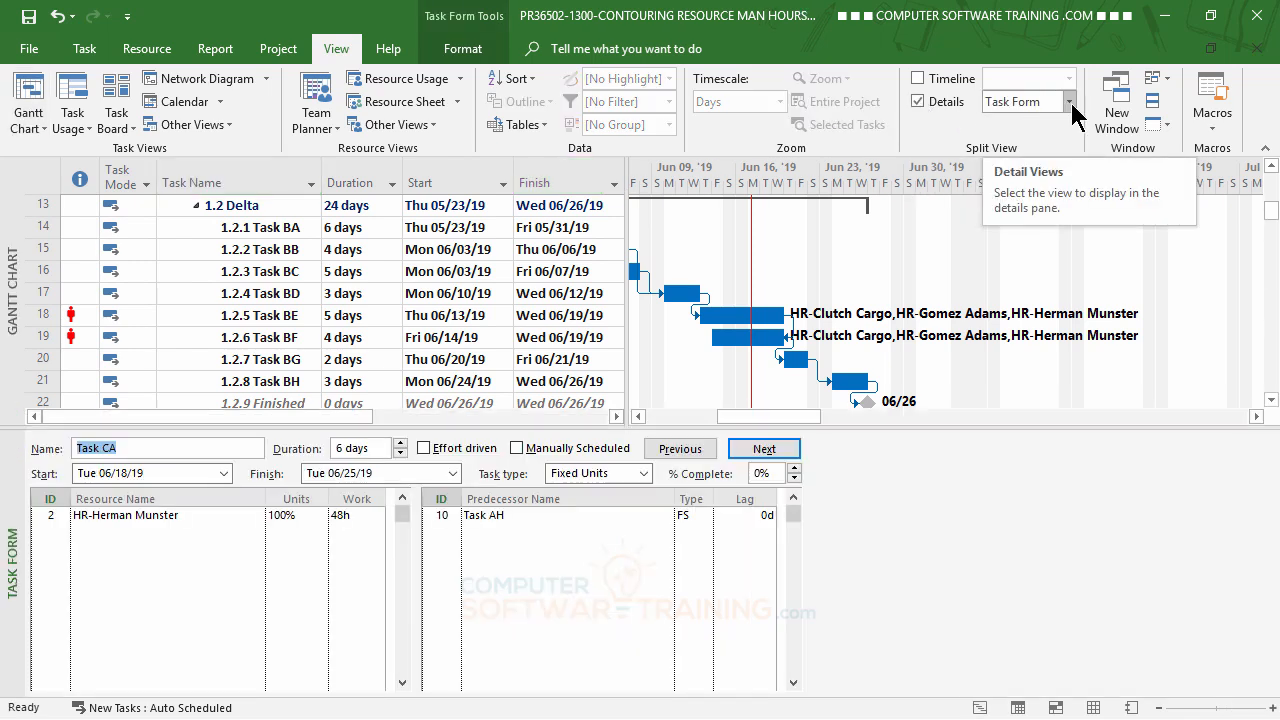
left_click(1068, 101)
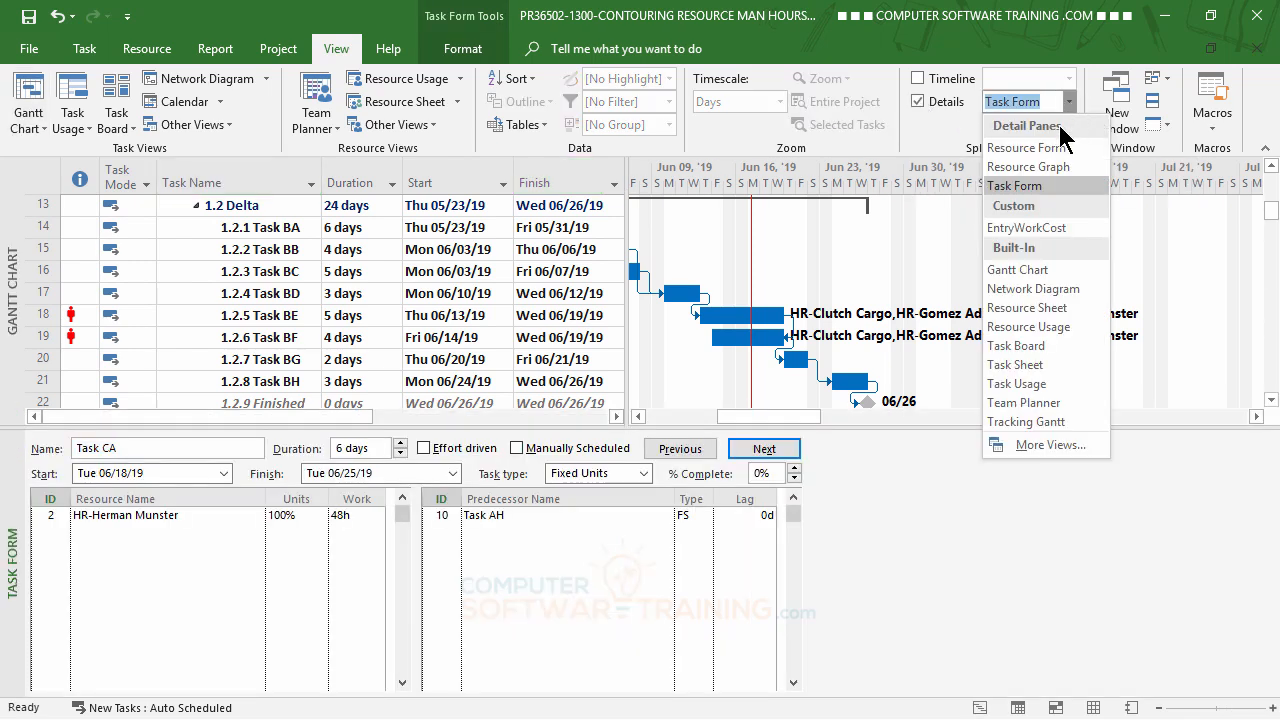
left_click(1029, 331)
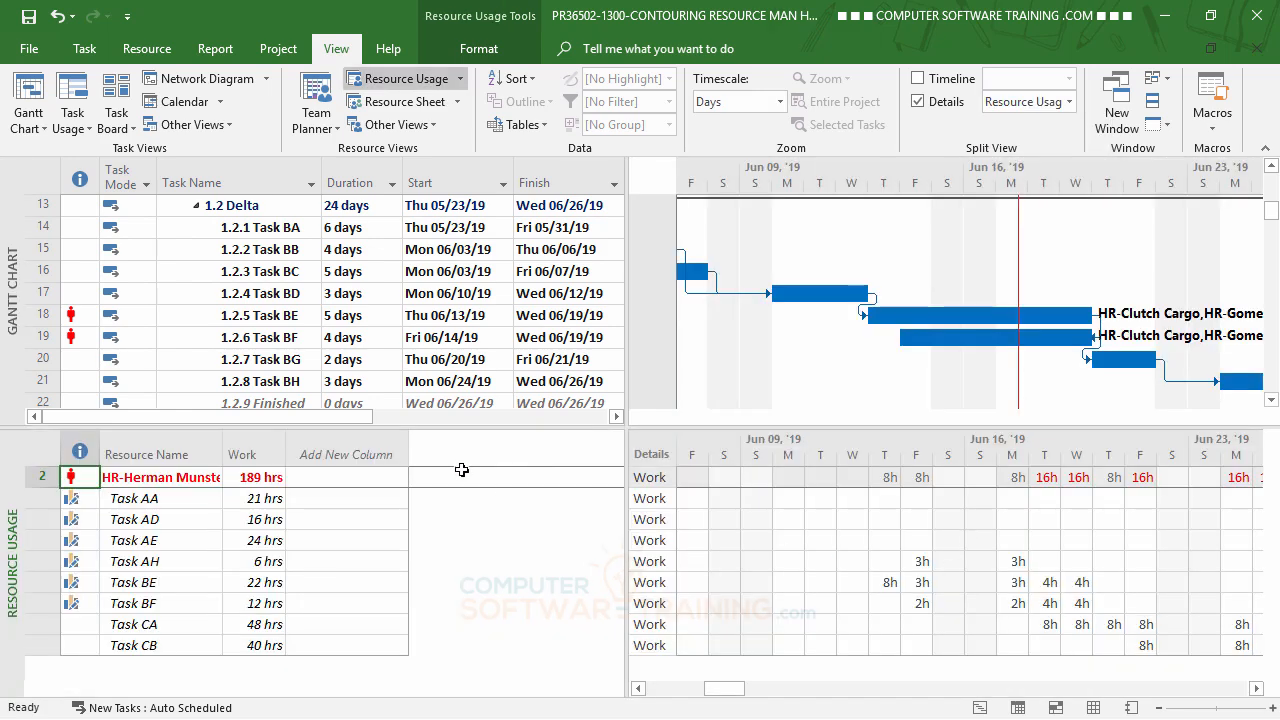
left_click(1257, 688)
left_click(1257, 688)
left_click(1257, 688)
left_click(1257, 688)
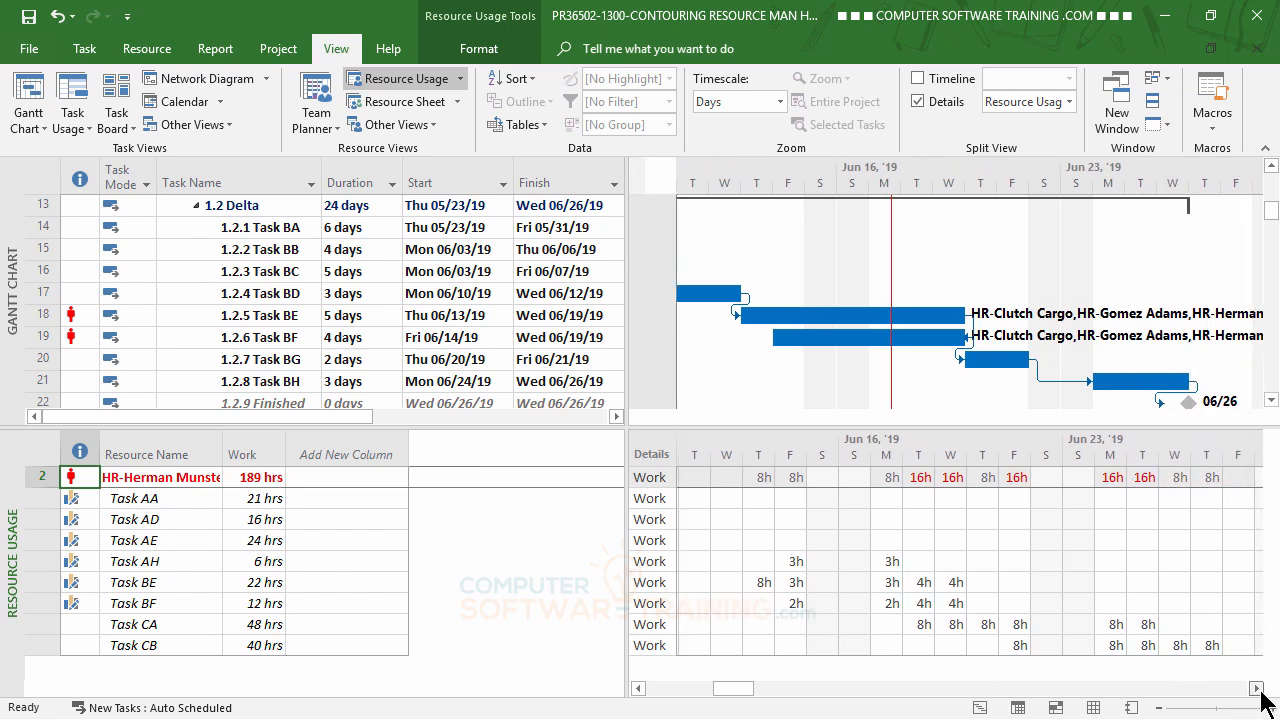
left_click(1257, 688)
left_click(1257, 688)
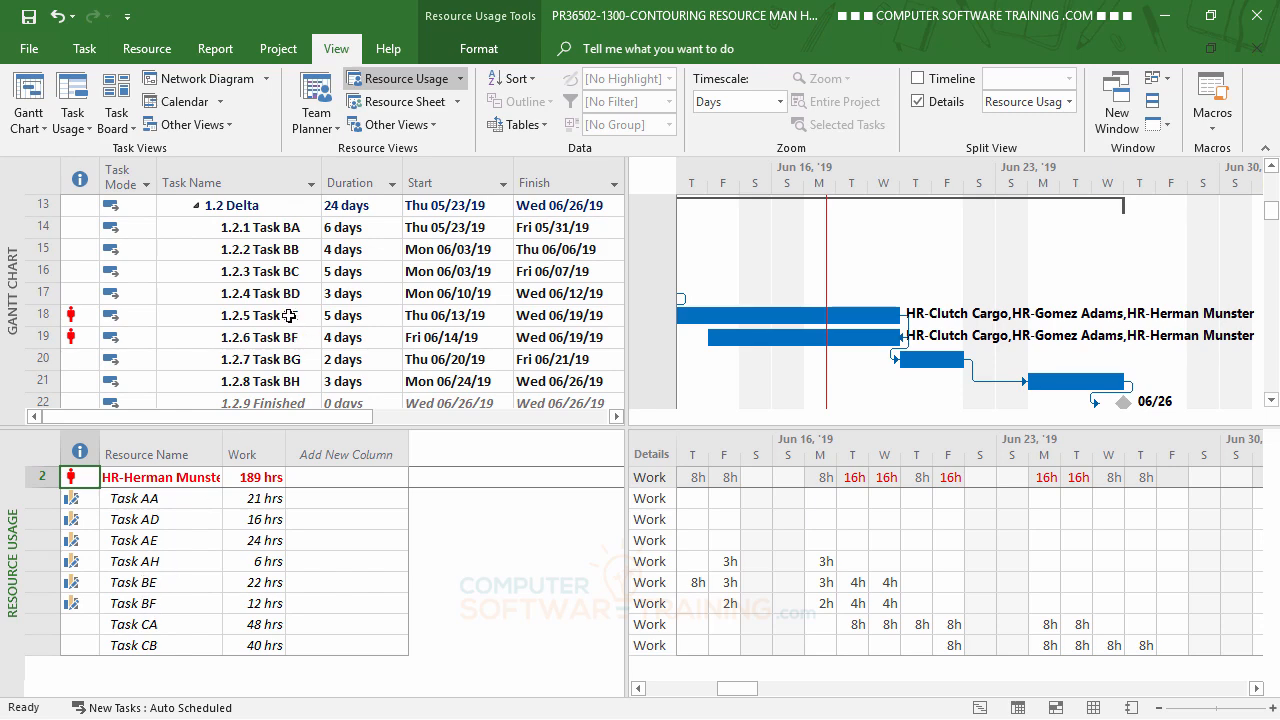
Examine in the Gantt chart how Tasks BE and BF overlap with Task CA and Task CB.
left_click(1271, 400)
left_click(1271, 400)
left_click(1271, 400)
left_click(1271, 400)
left_click(1271, 400)
left_click(1271, 400)
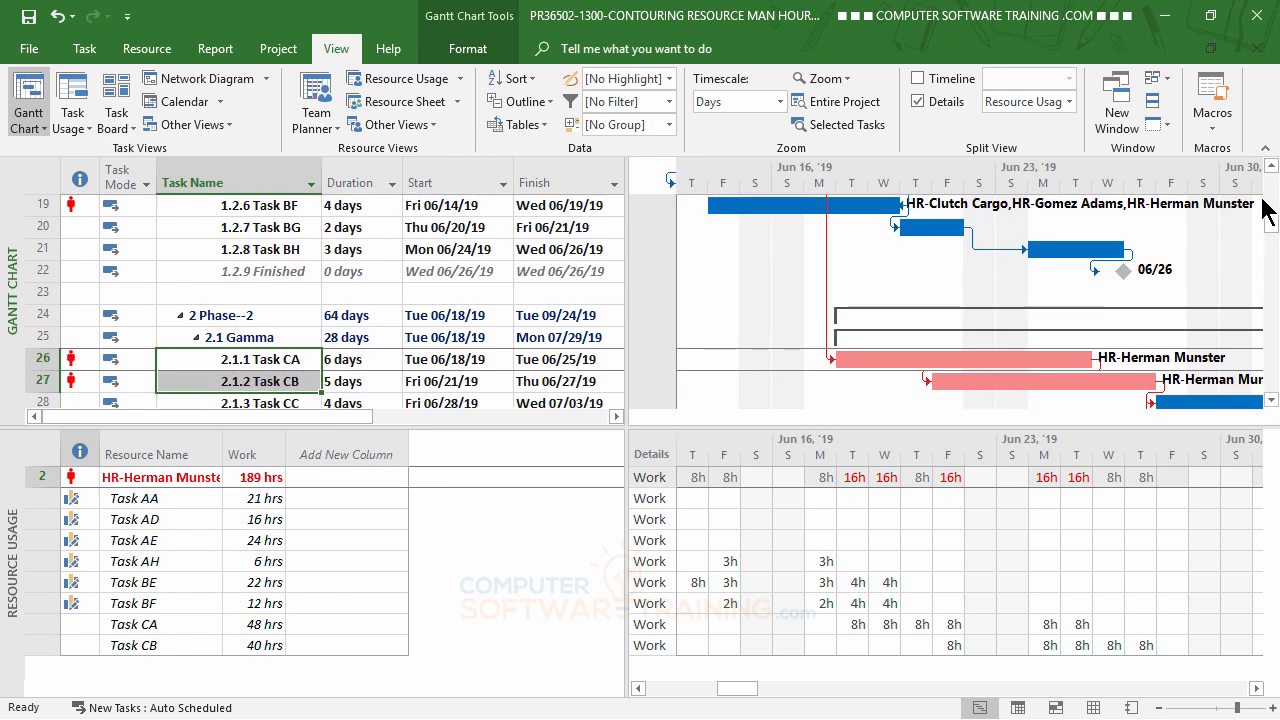
left_click(1271, 167)
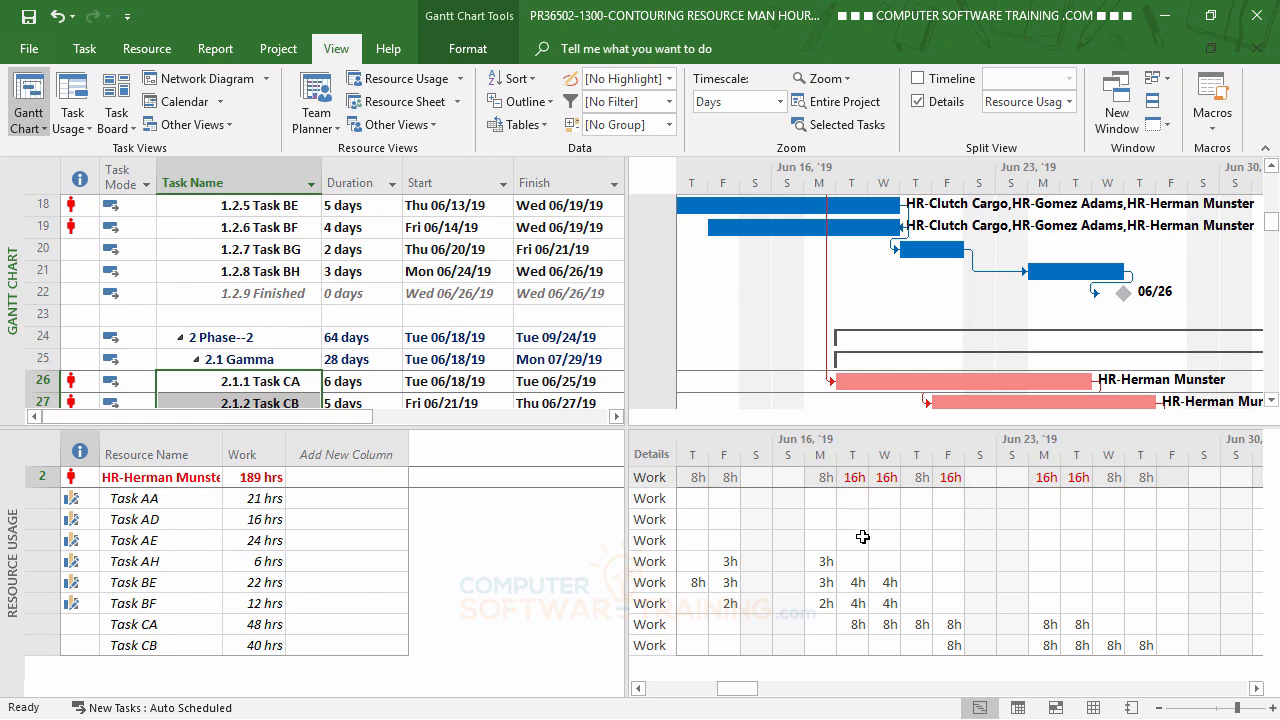
Set HR-Herman Munster's work for Tuesday, June 18 to 3h on Task BE, 3h on Task BF and 2h on Task CA.
left_click(860, 583)
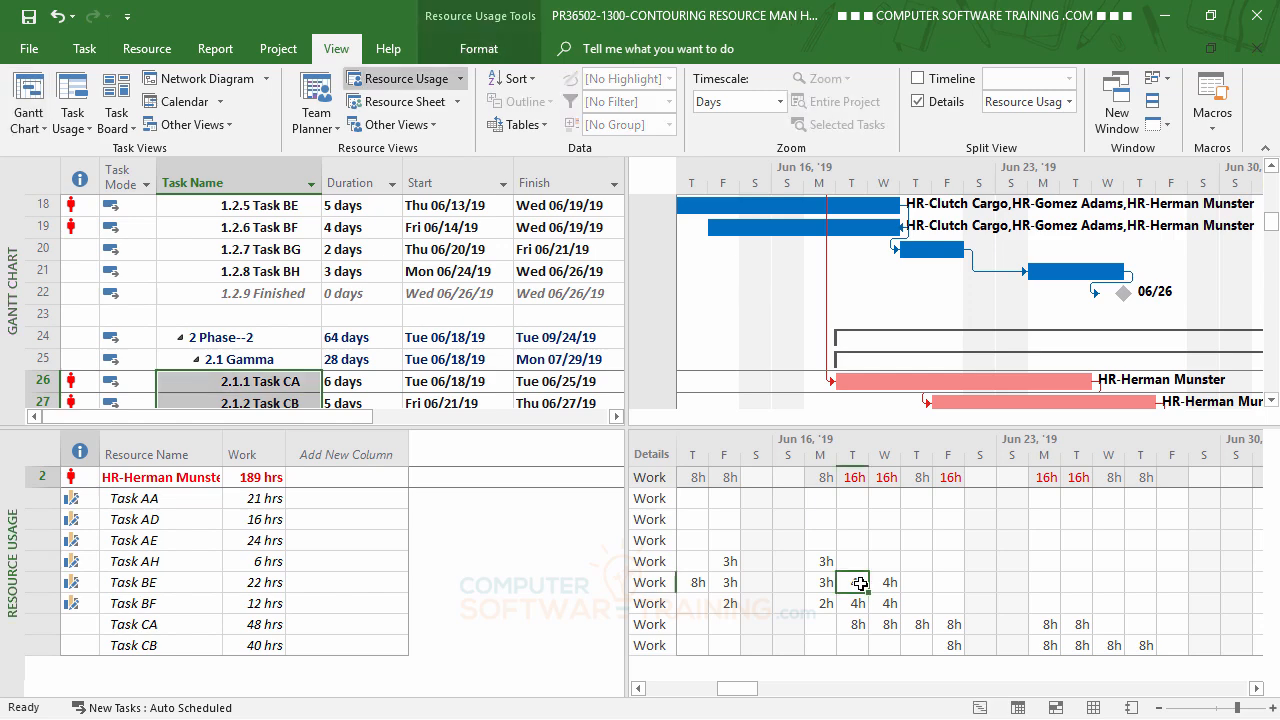
type("3")
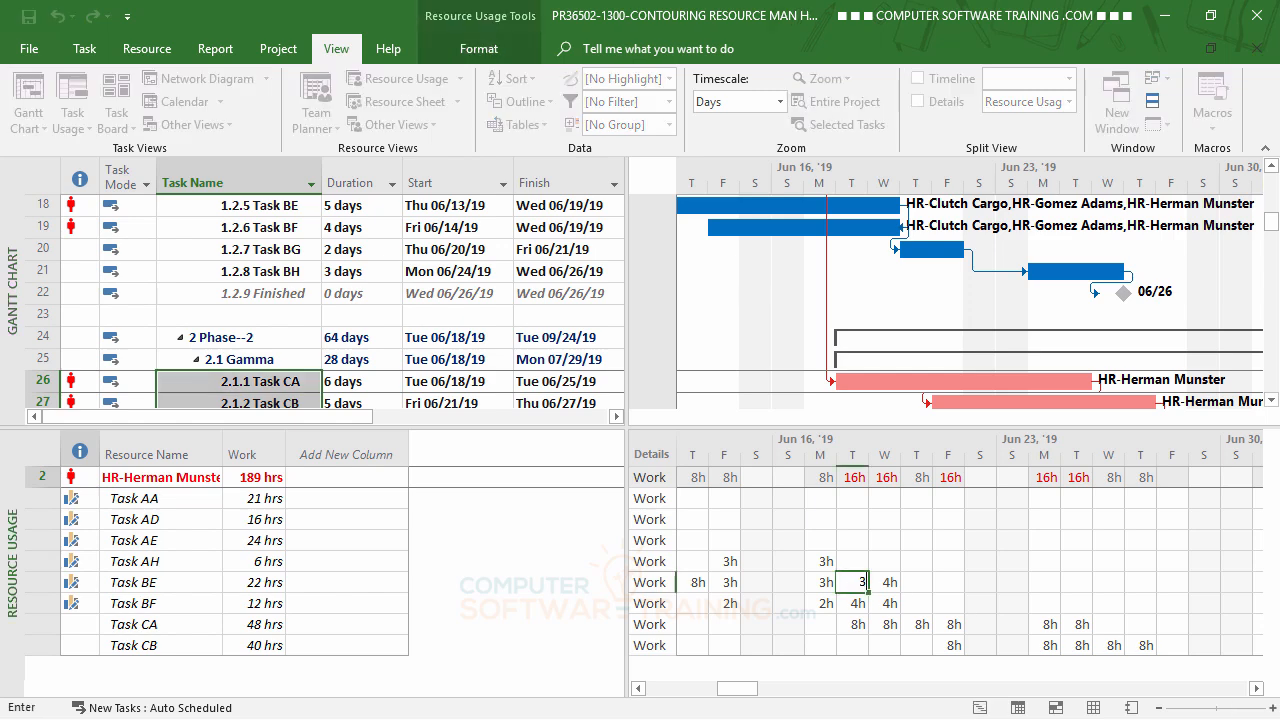
key("Return")
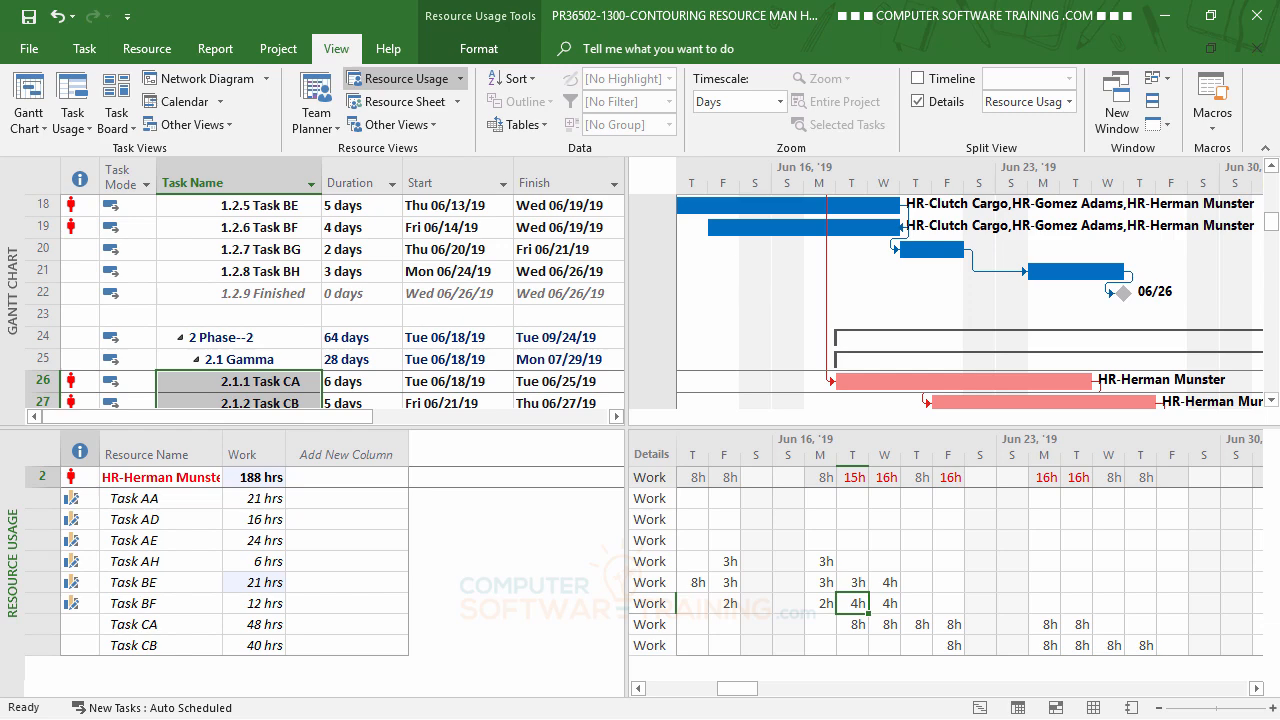
type("3")
key("Return")
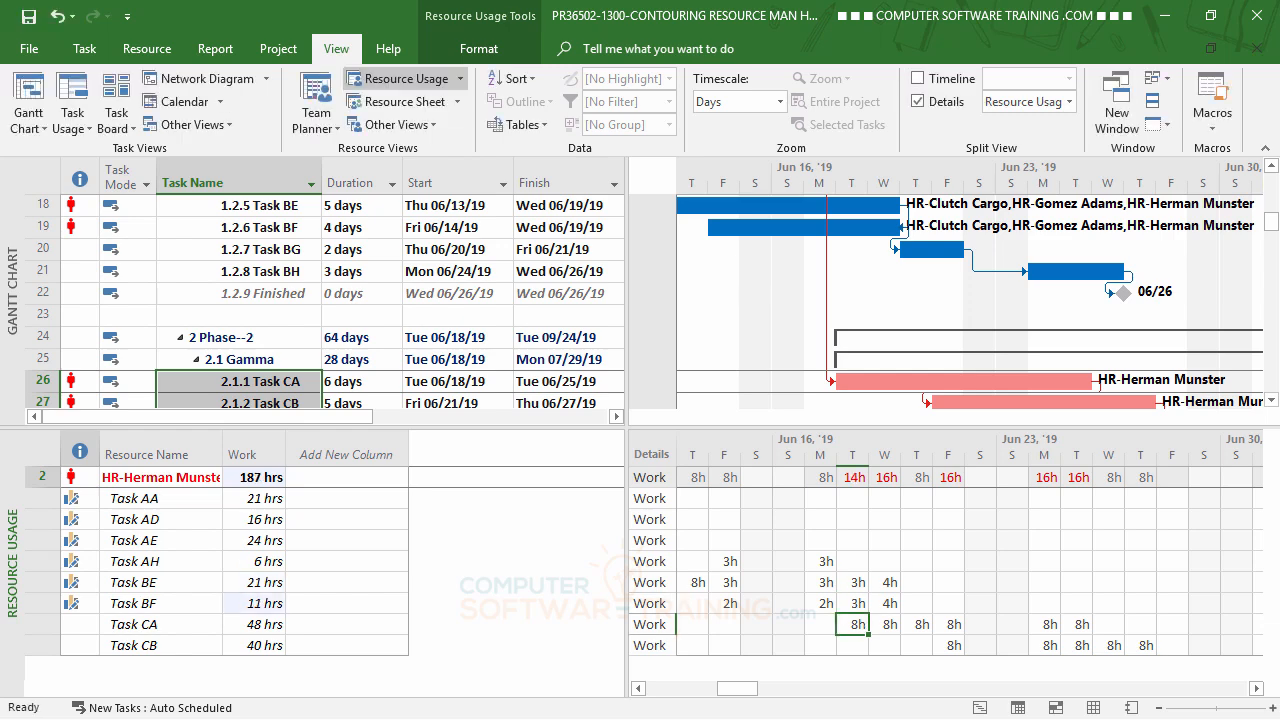
type("2")
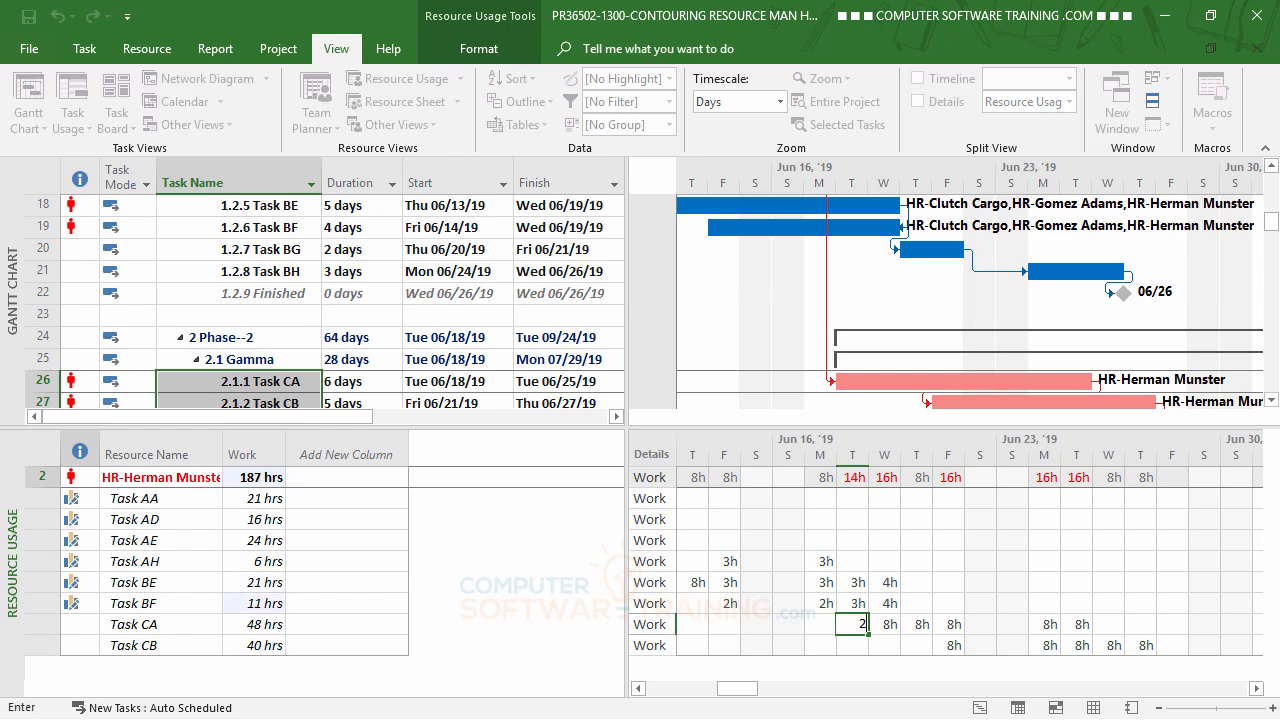
key("Return")
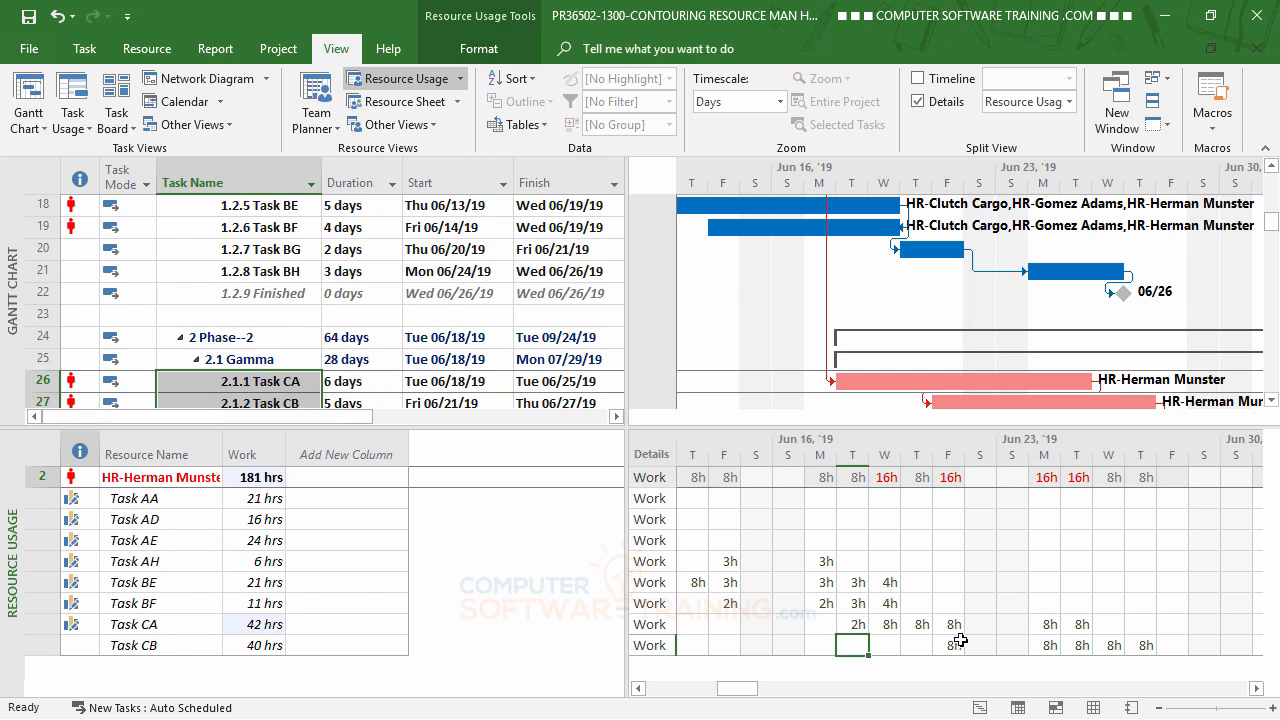
Try 3h each on Task BE and Task BF for HR-Herman Munster's Wednesday, June 19 work.
left_click(890, 584)
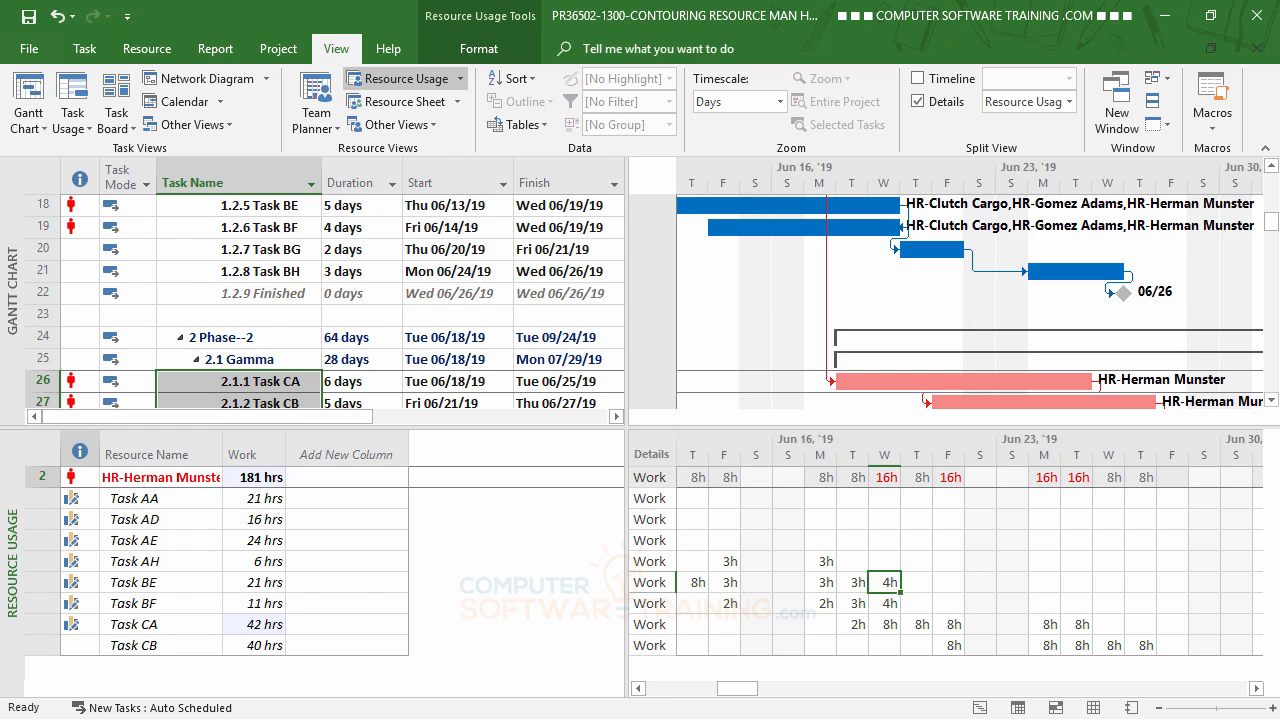
type("3")
key("Return")
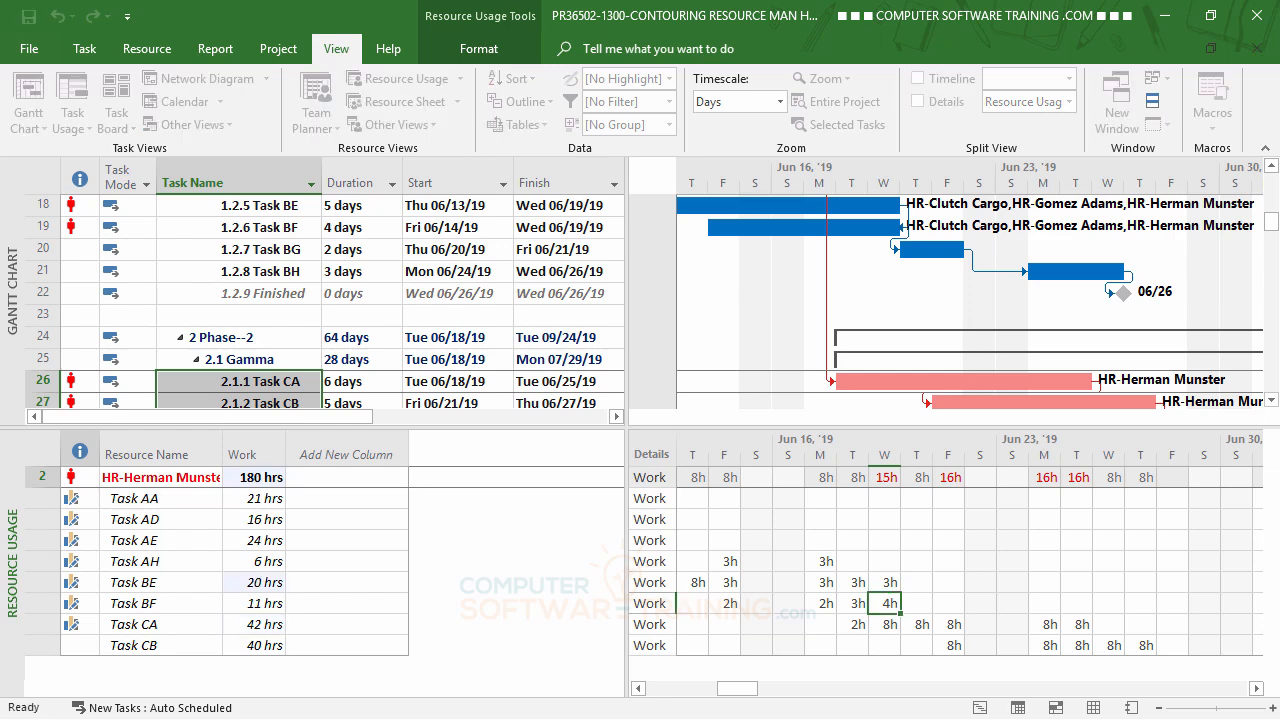
type("3")
key("Return")
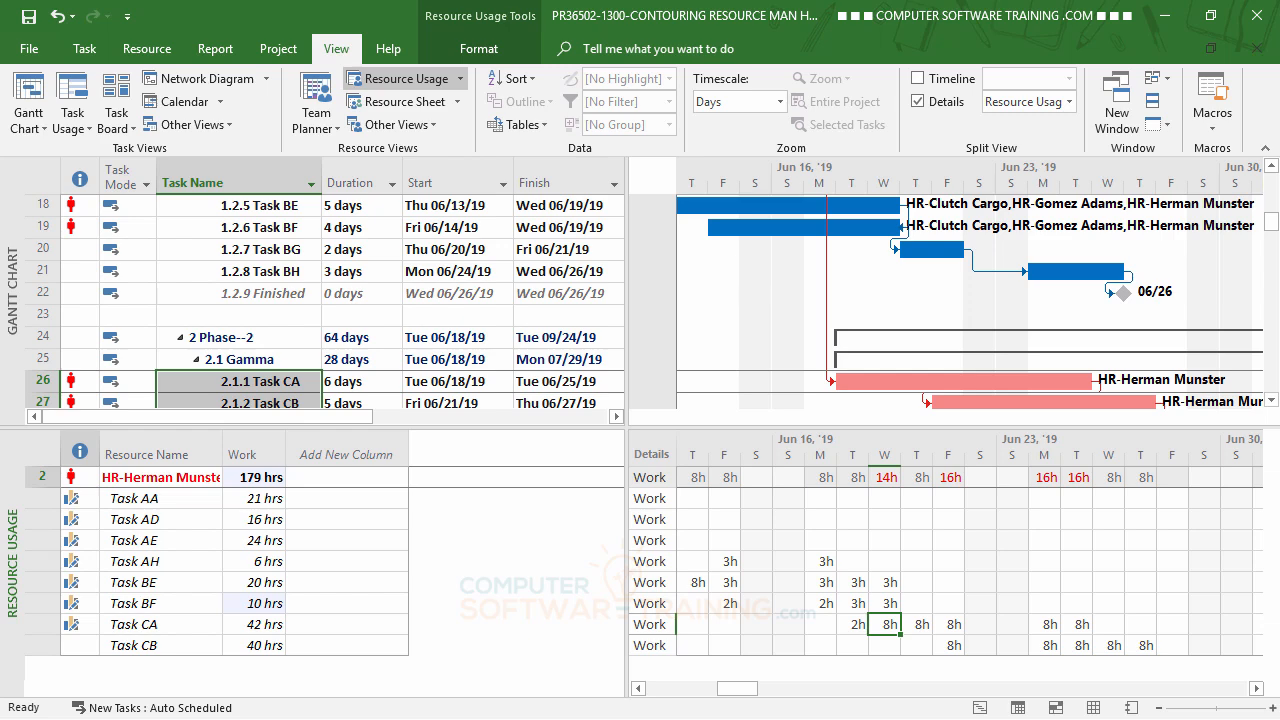
type("2")
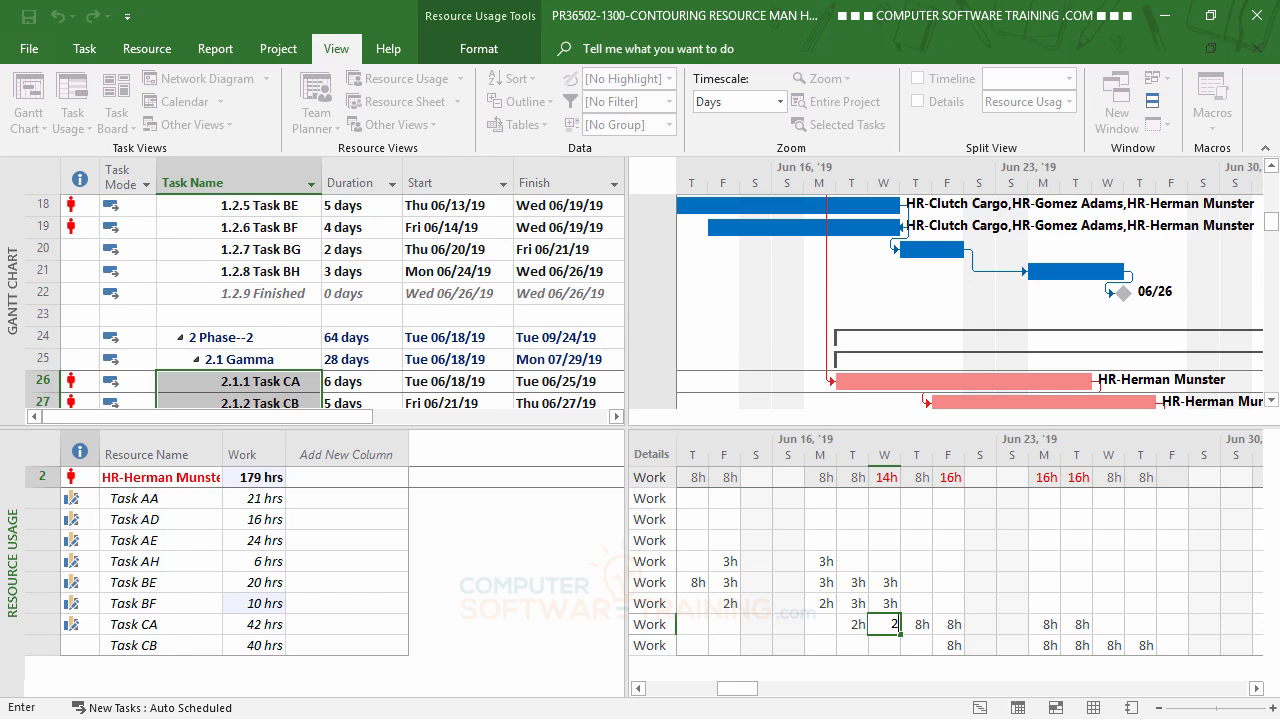
key("Escape")
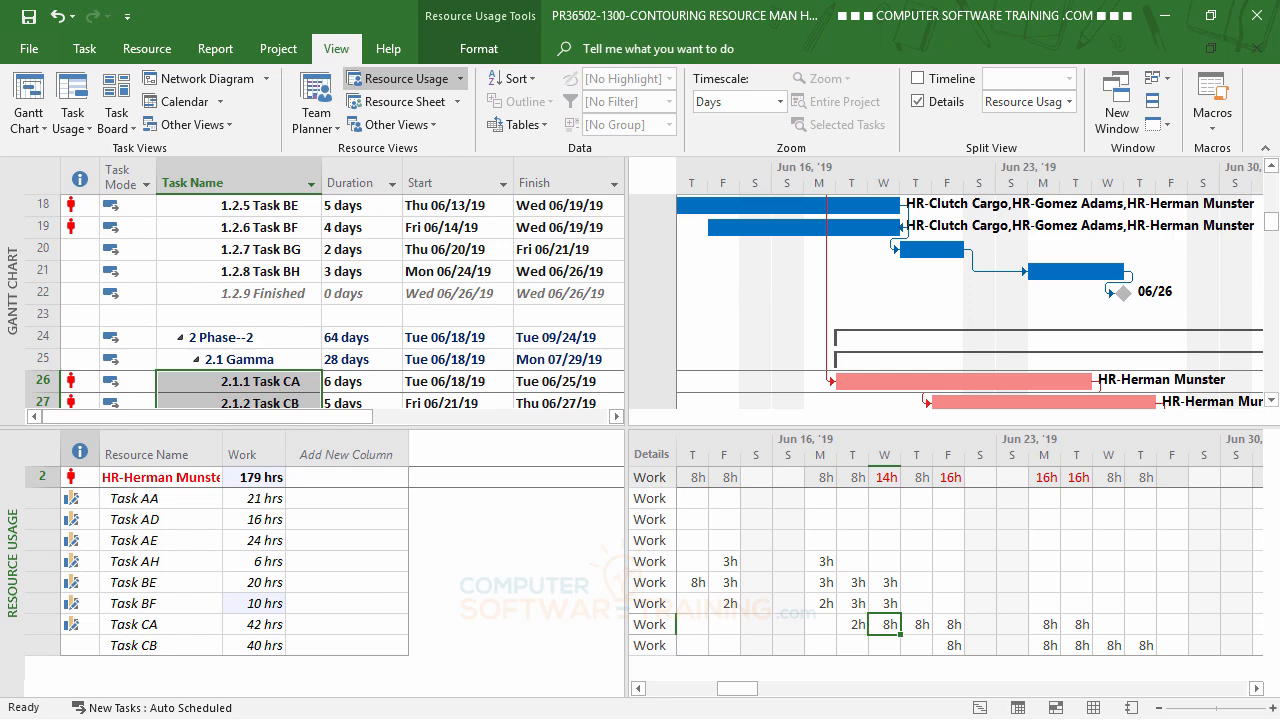
Set HR-Herman Munster's Wednesday, June 19 work to 5h on Task CA, 2h on Task BF and 1h on Task BE.
type("5")
type("h")
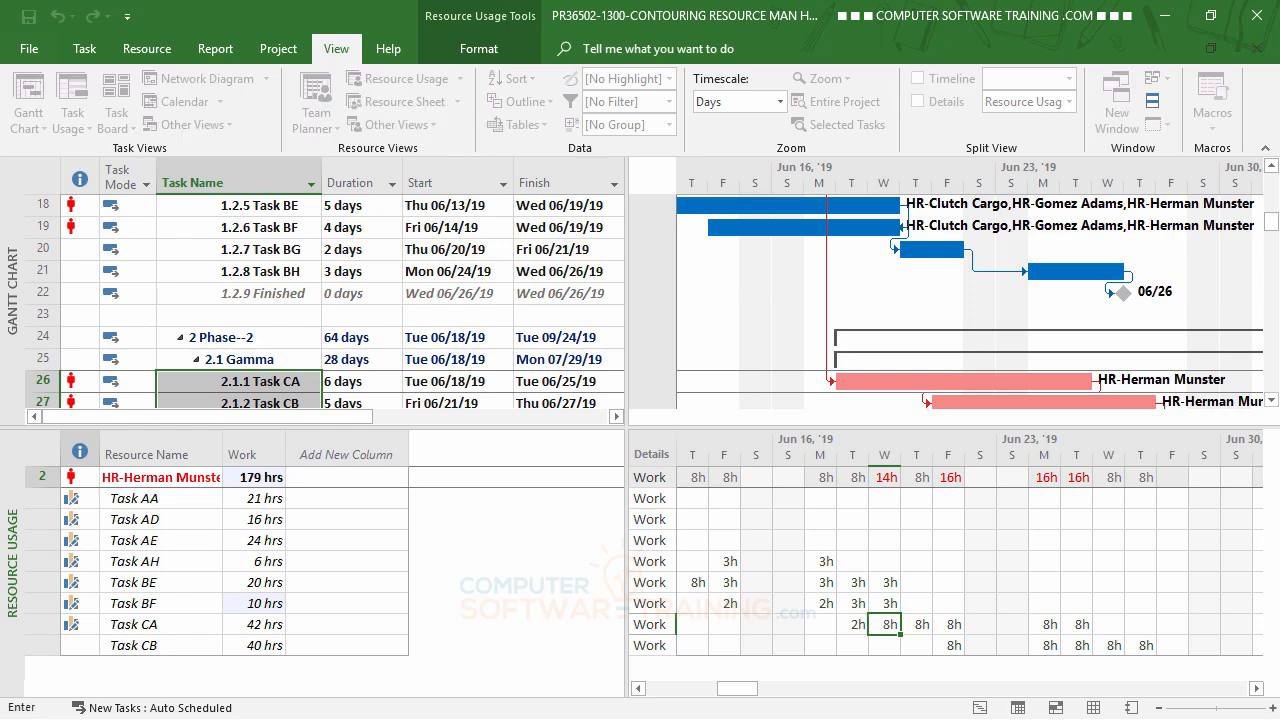
key("Up")
type("2h")
key("Up")
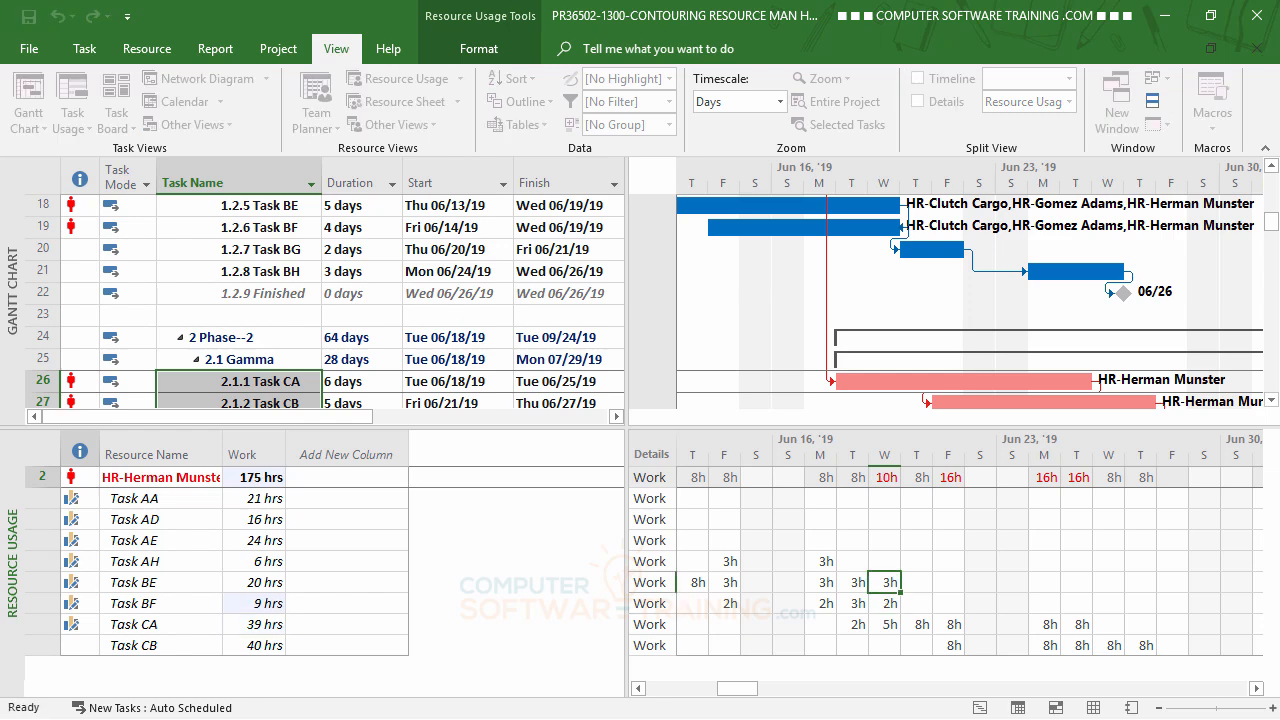
type("1h")
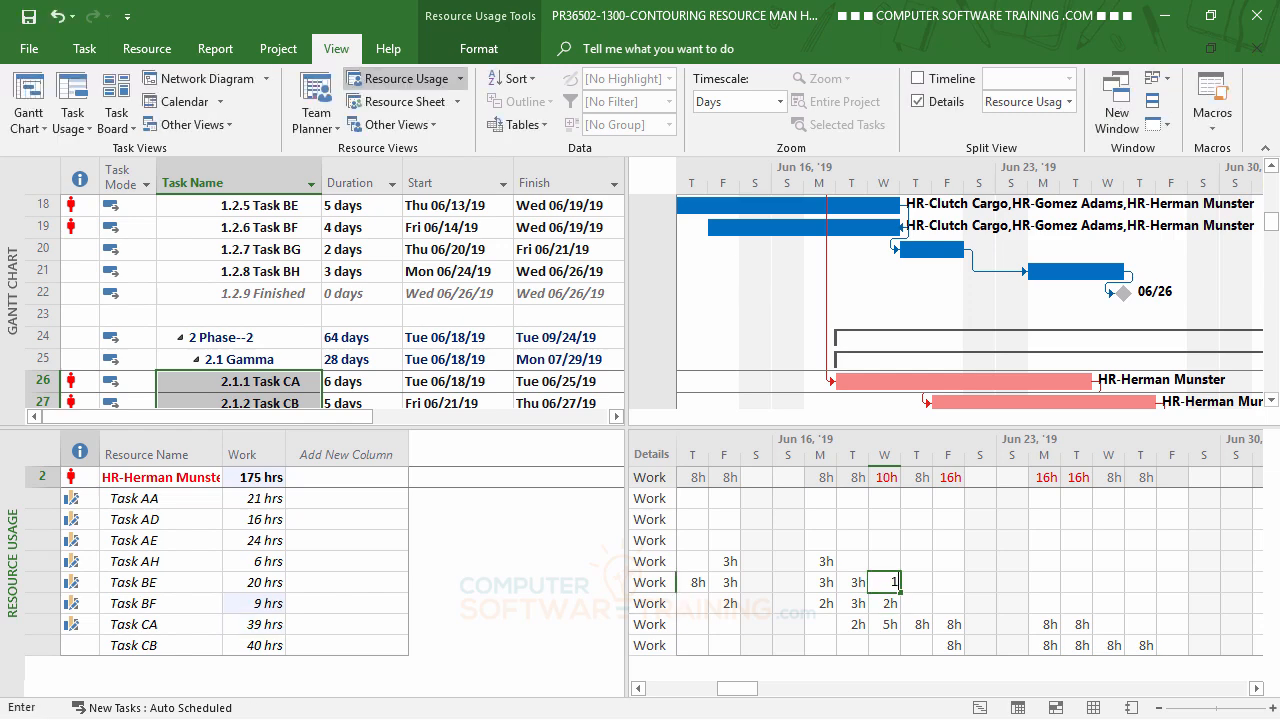
key("Up")
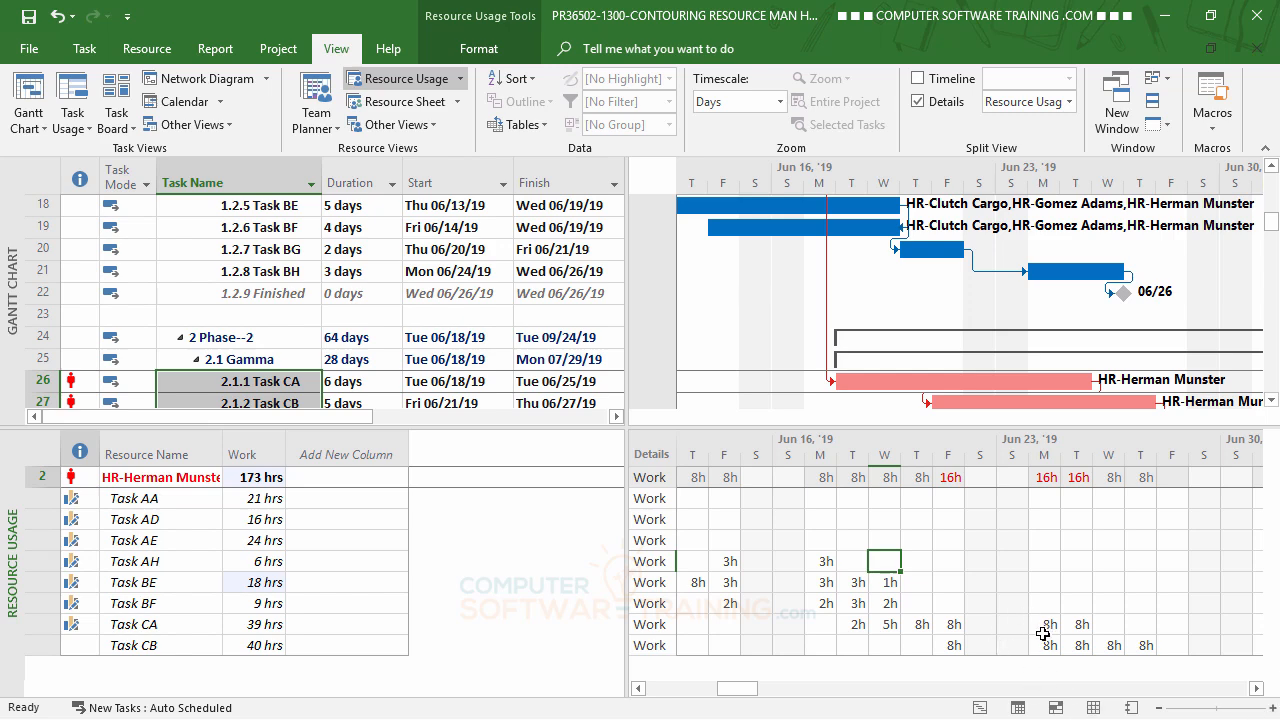
Set HR-Herman Munster's work for Friday, June 21 to 6h on Task CA and 2h on Task CB.
left_click(952, 625)
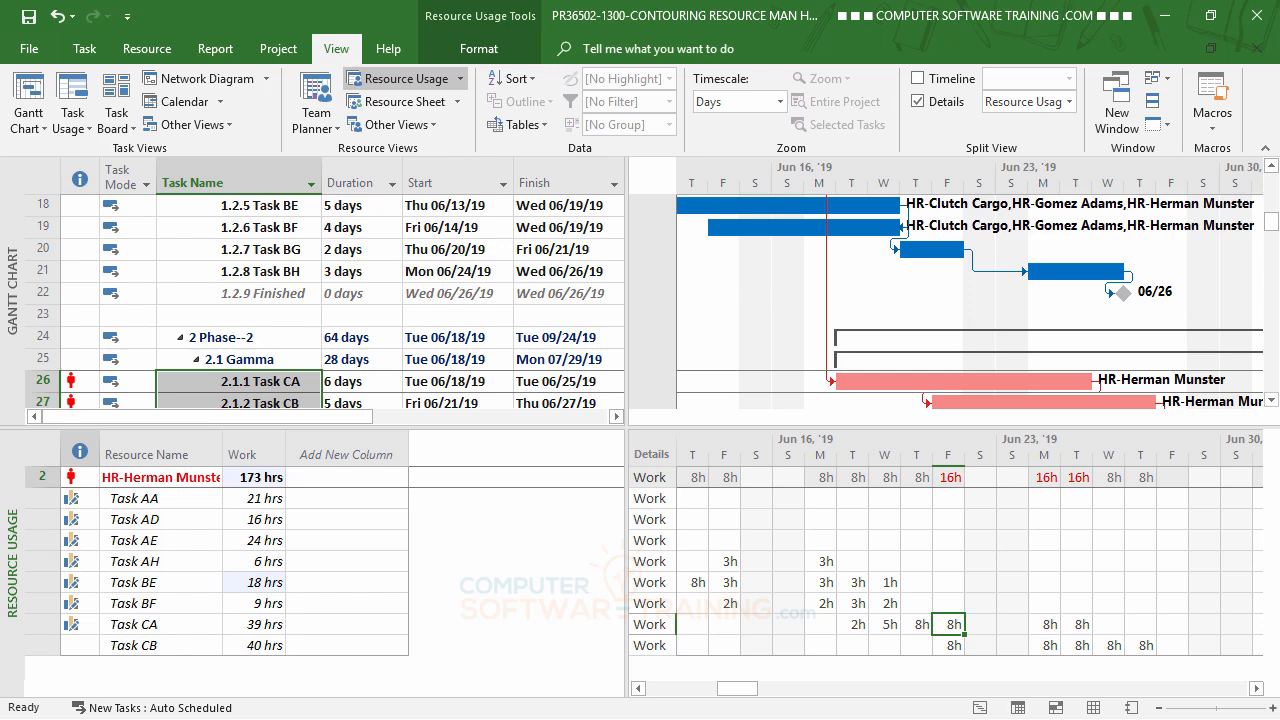
type("6")
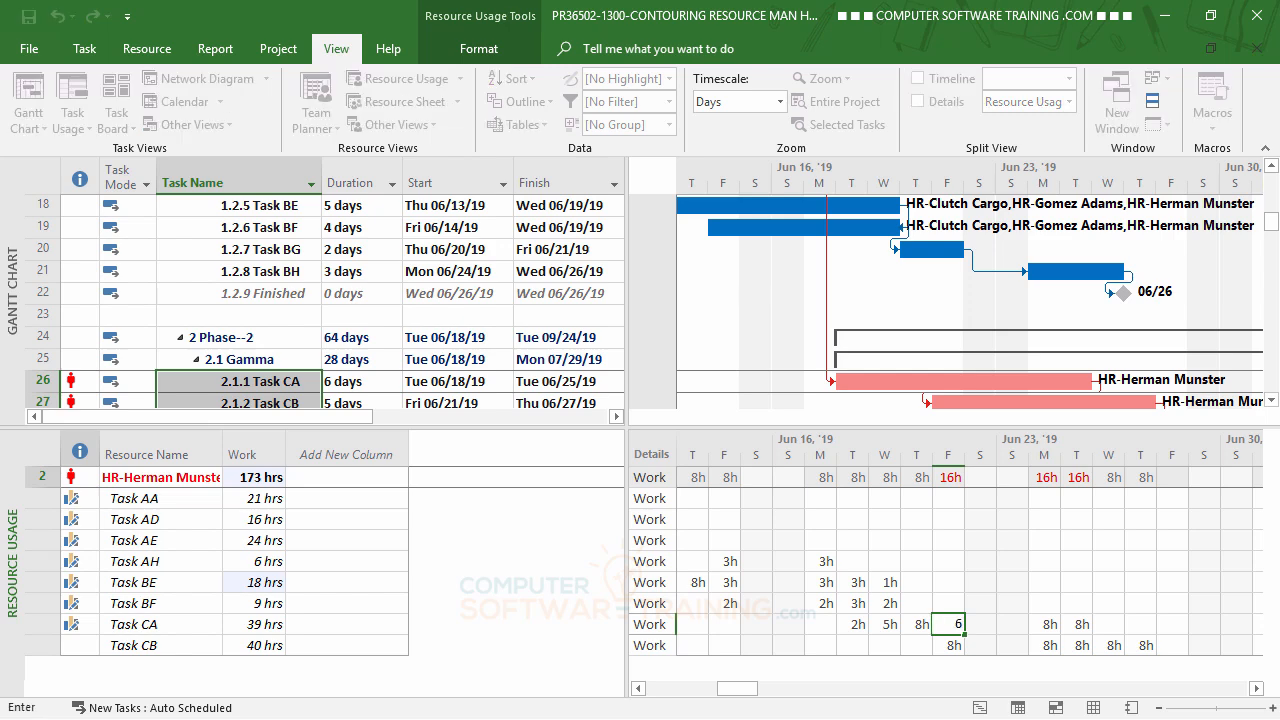
key("Return")
type("2")
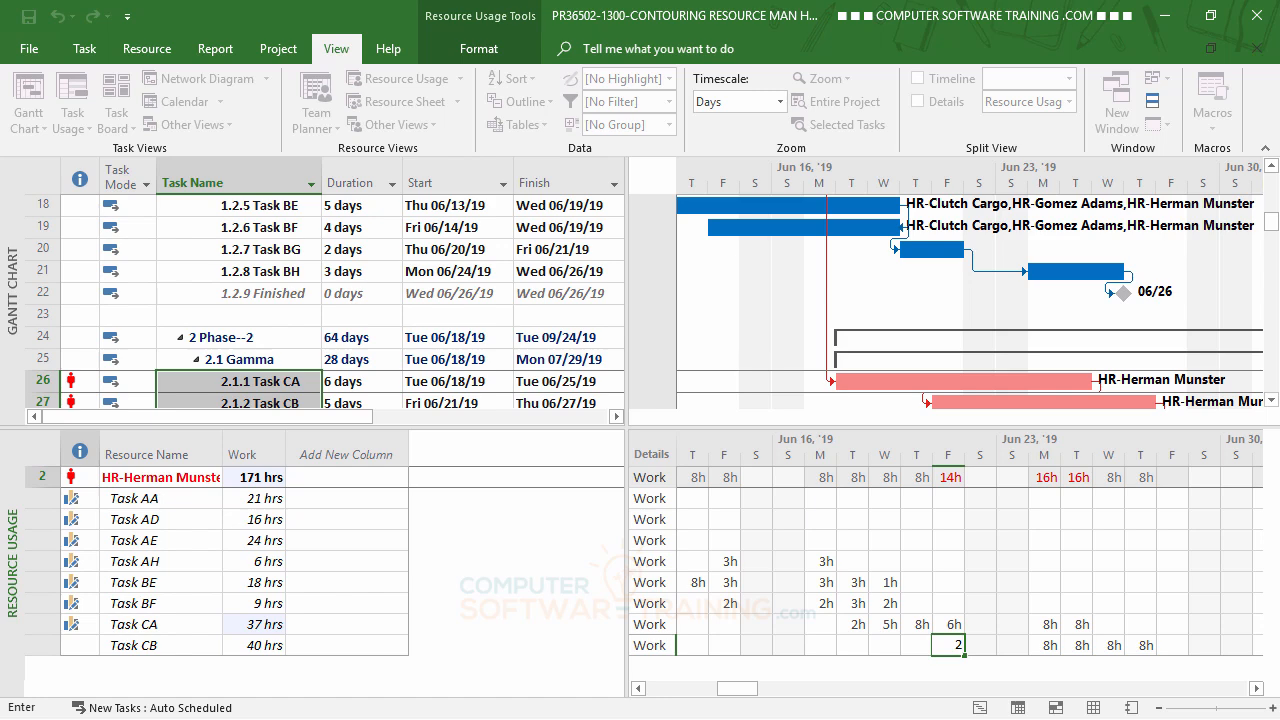
key("Return")
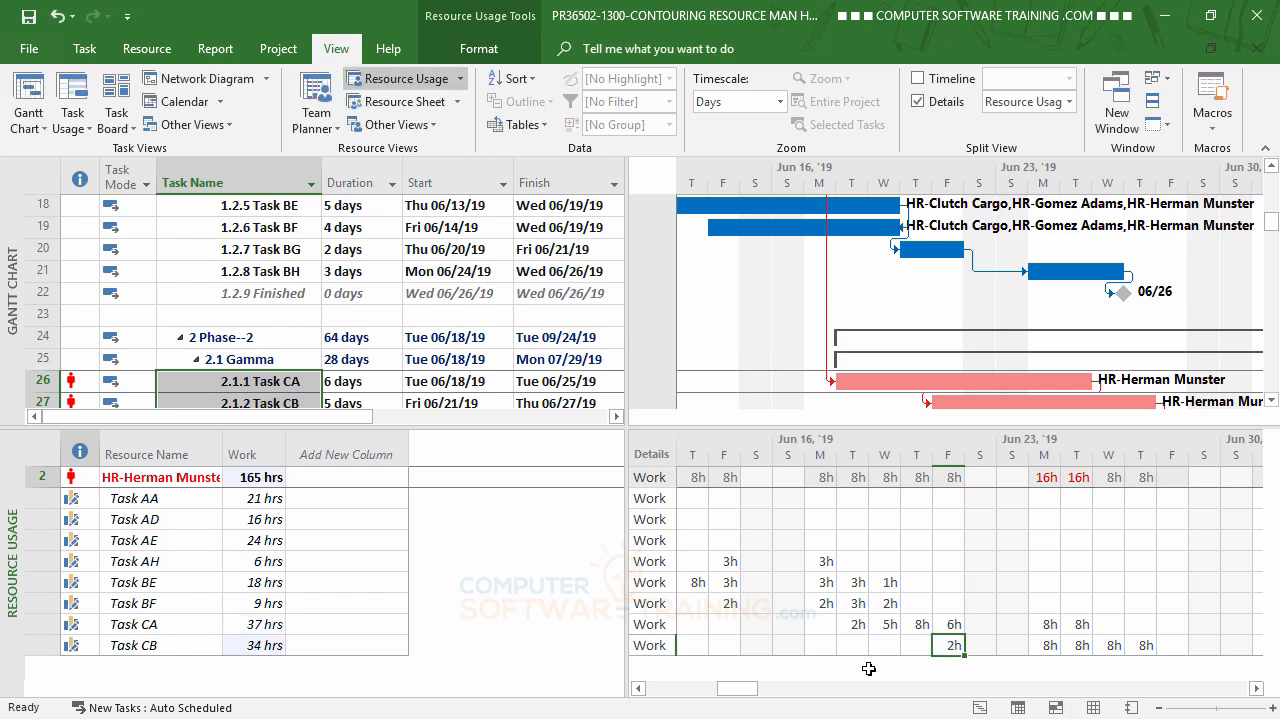
Set HR-Herman Munster's work for Monday, June 24 to 4h each on Task CA and Task CB.
left_click(1055, 624)
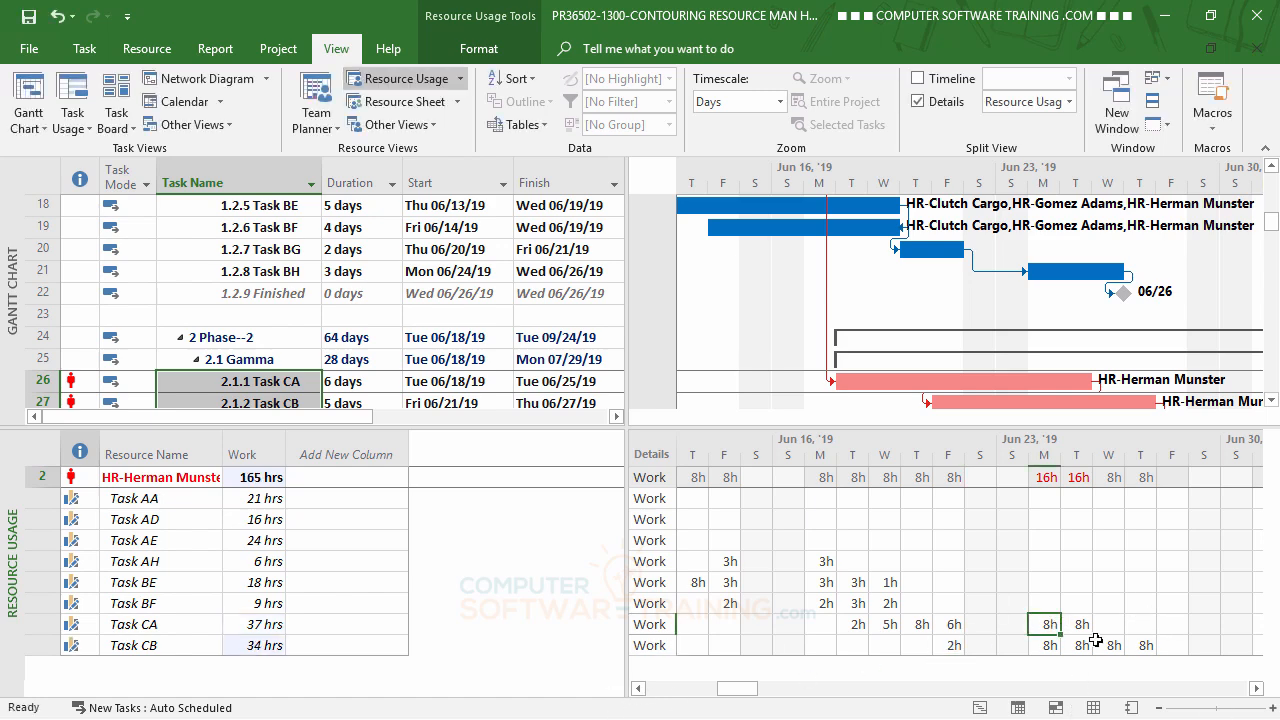
type("4")
key("Return")
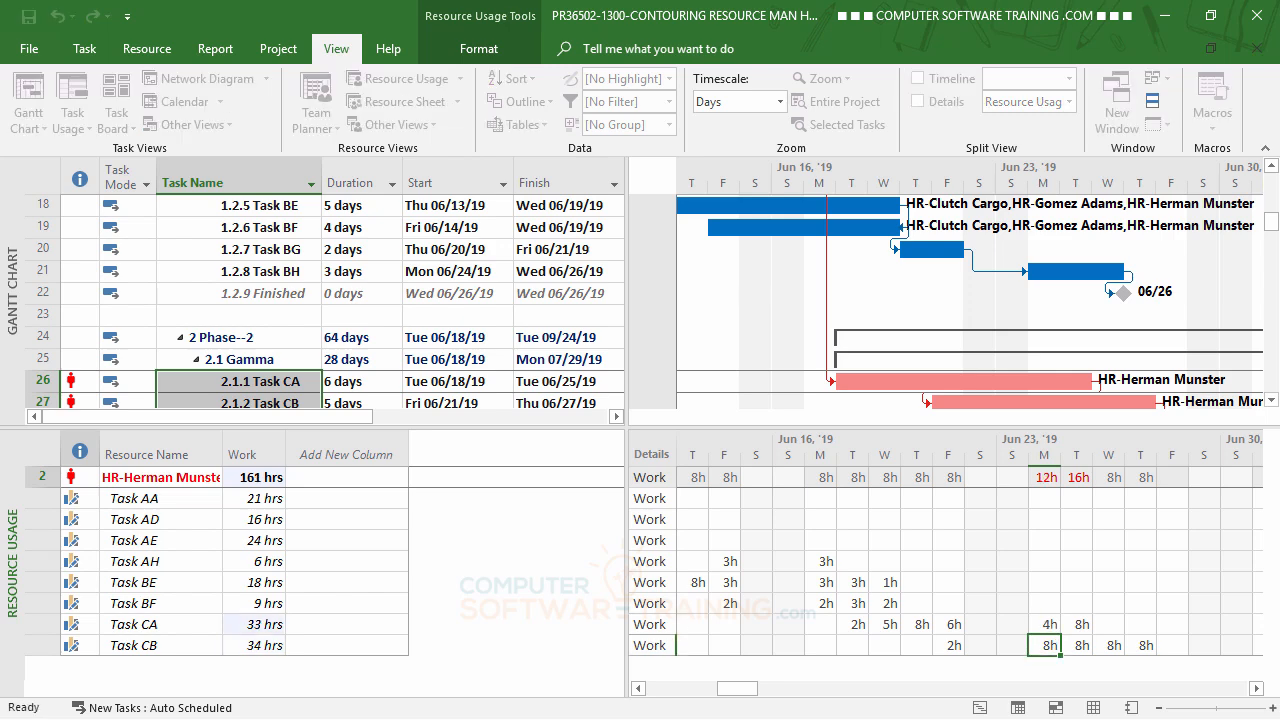
type("4")
key("Return")
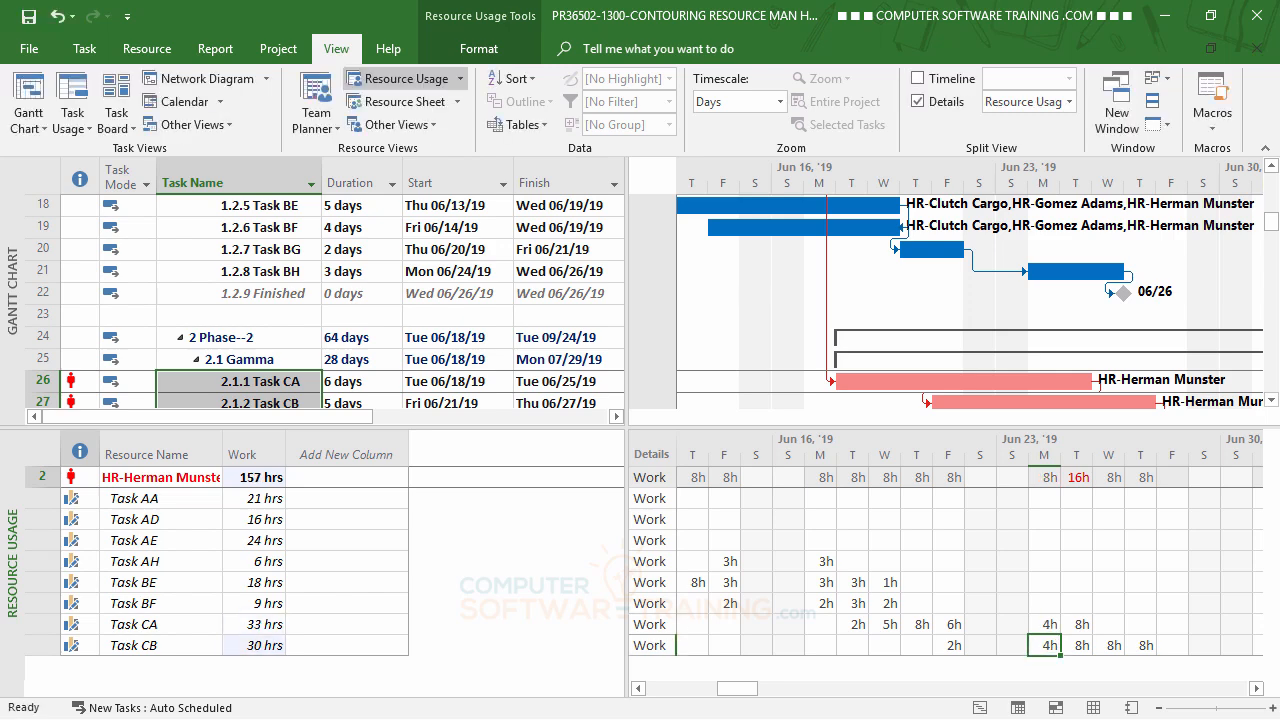
Set HR-Herman Munster's work for Tuesday, June 25 to 6h on Task CA and 2h on Task CB.
left_click(1078, 624)
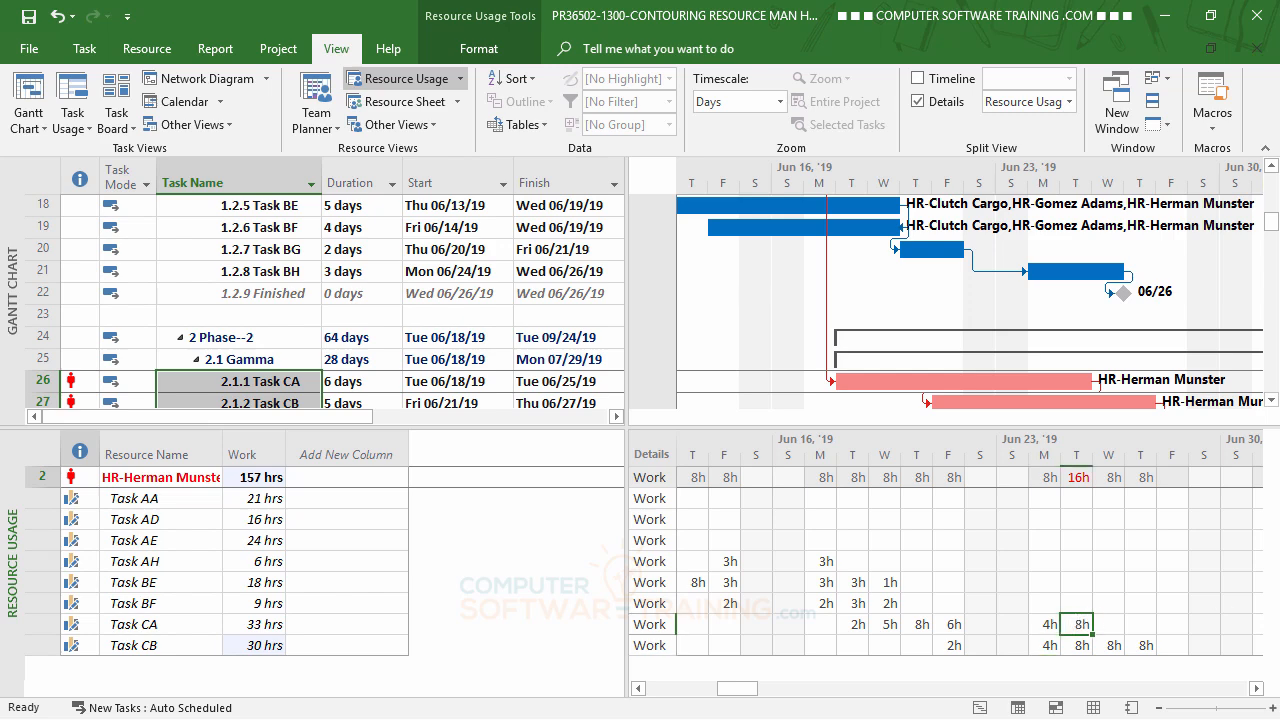
type("6")
key("Return")
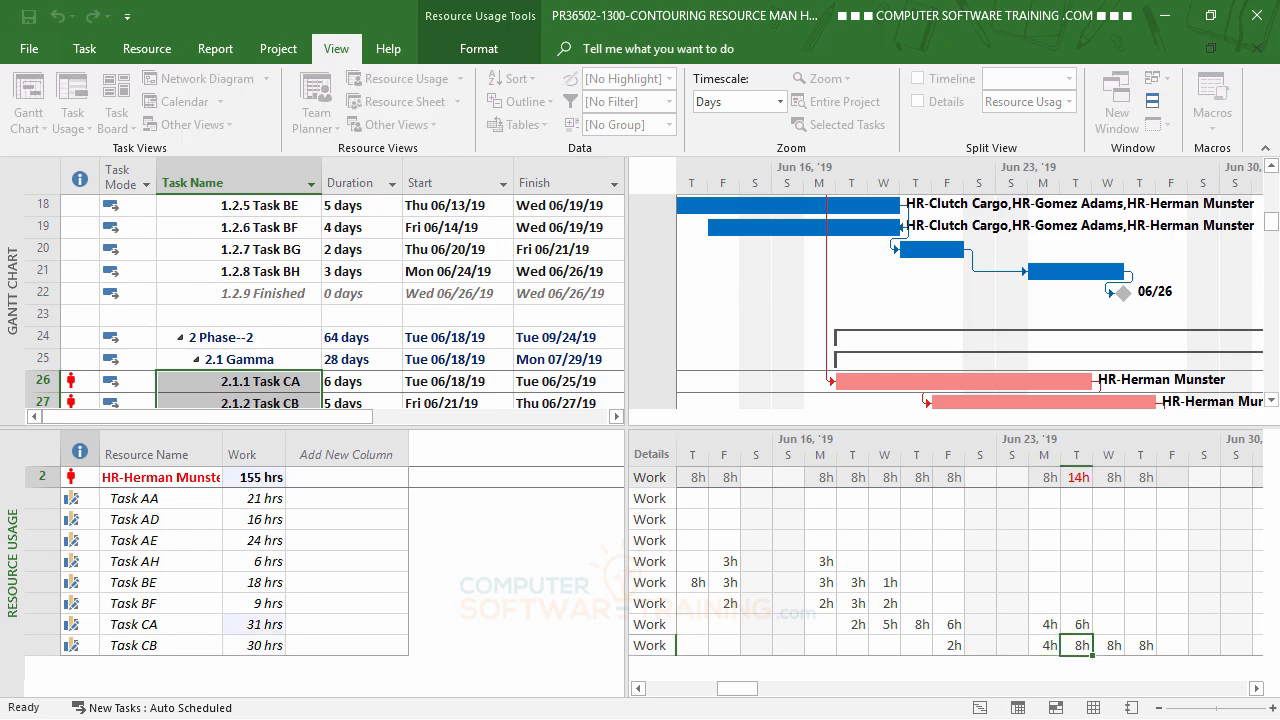
type("2")
key("Return")
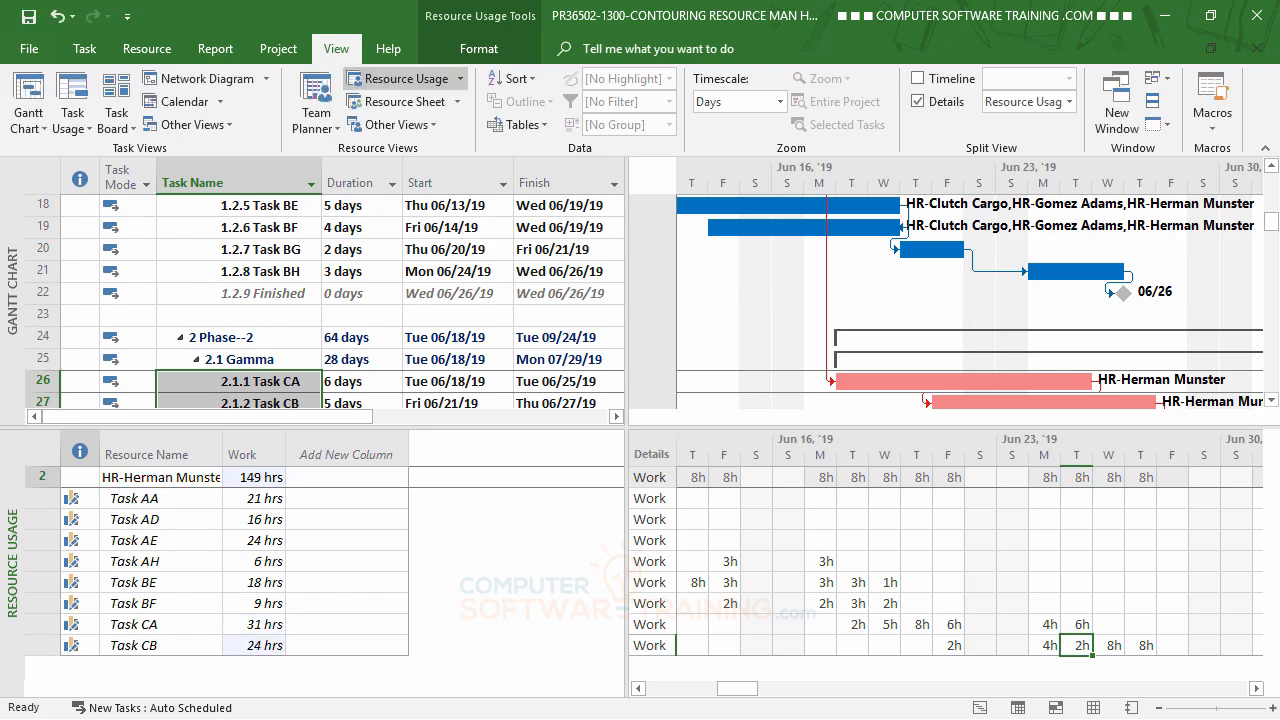
Hide the Resource Usage details pane, check the tasks for overallocation indicators and select Task CC.
left_click(916, 101)
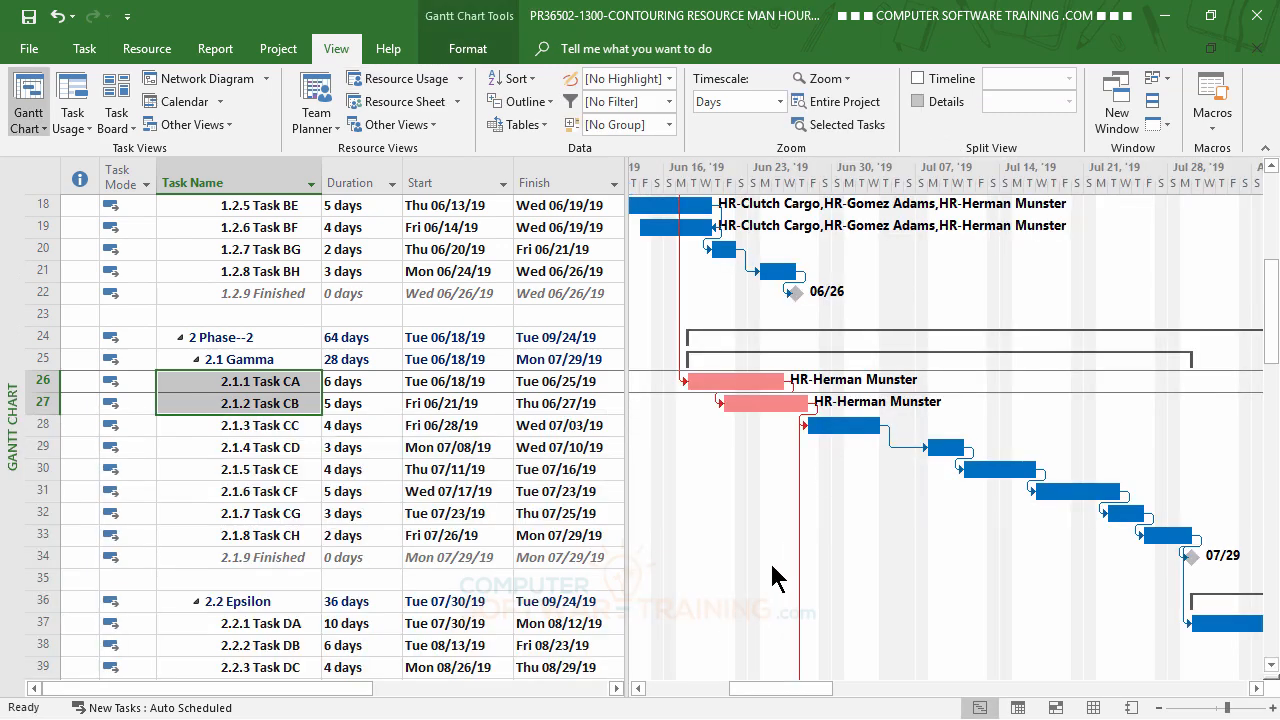
scroll(772, 578, "up", 6)
scroll(768, 578, "down", 4)
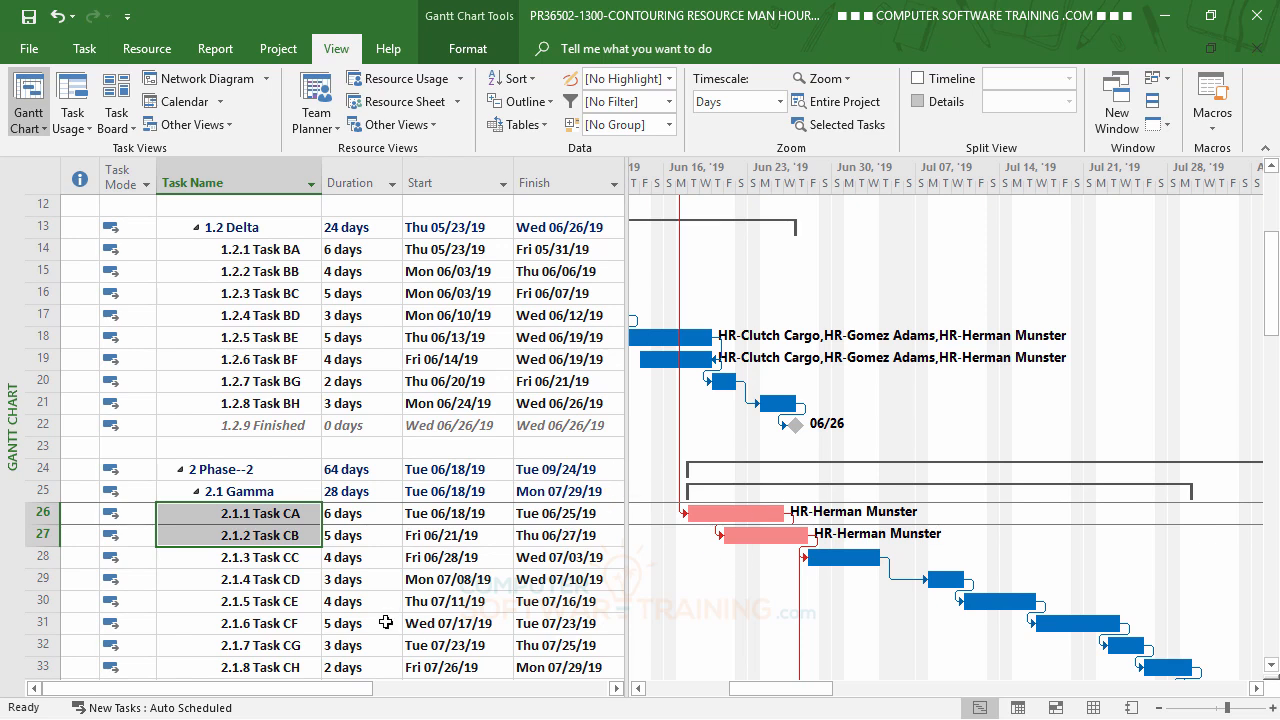
left_click(259, 557)
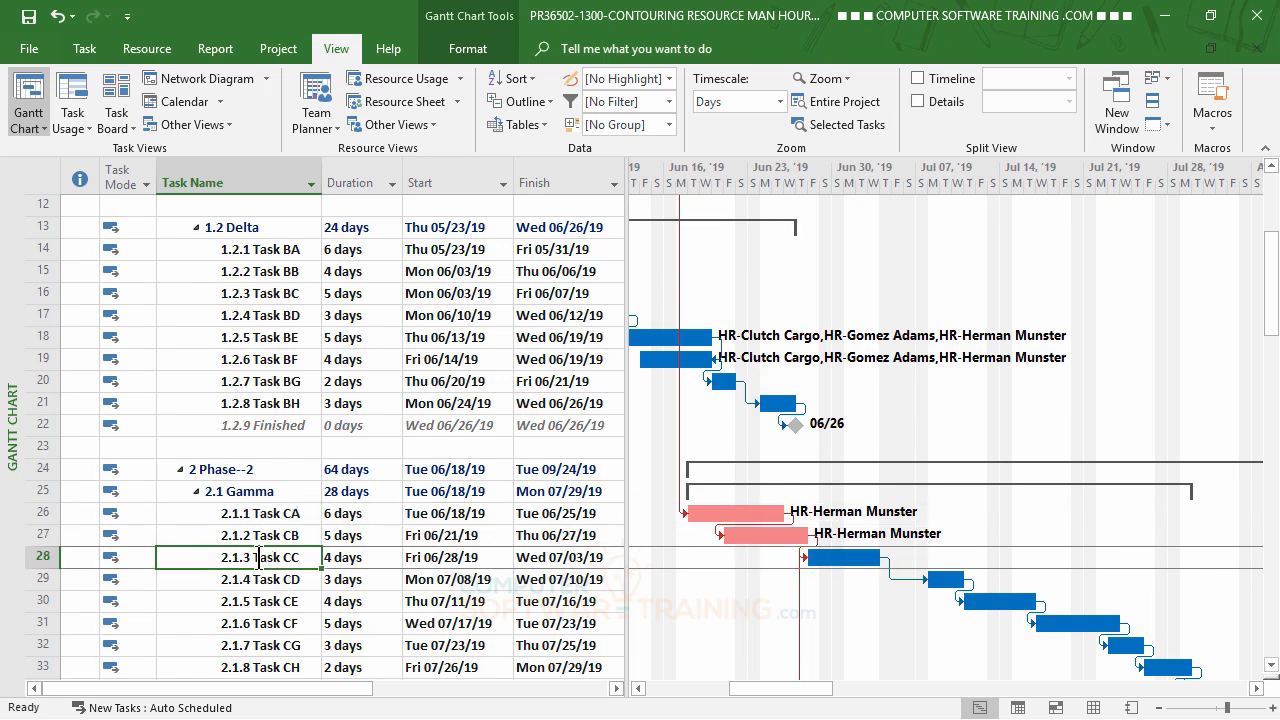